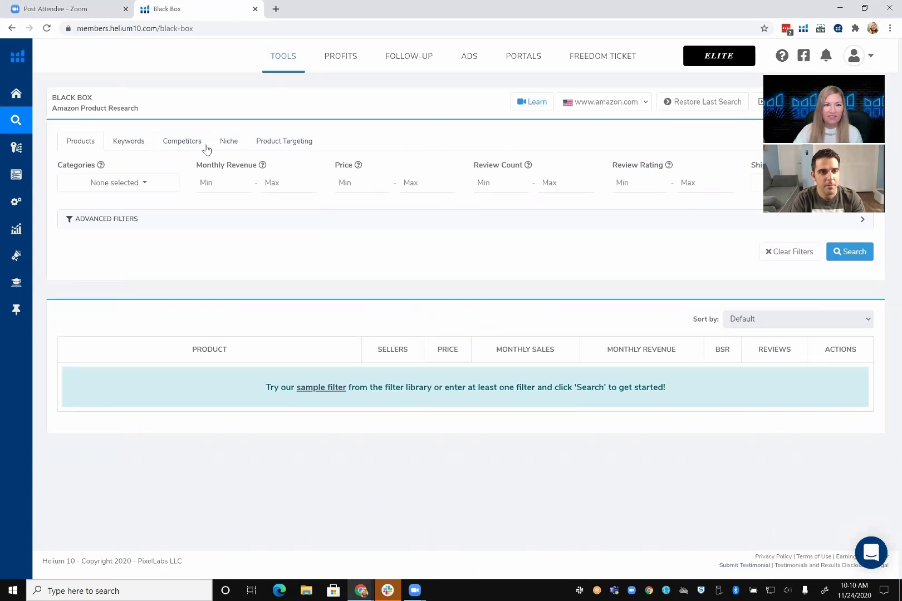
- Switch Black Box from product research to keyword research
left_click(136, 143)
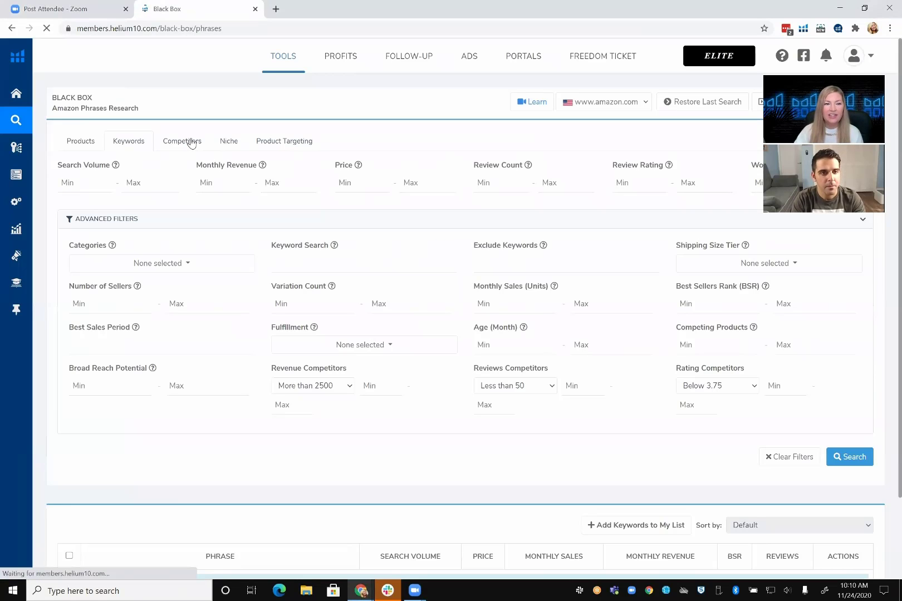
left_click(85, 144)
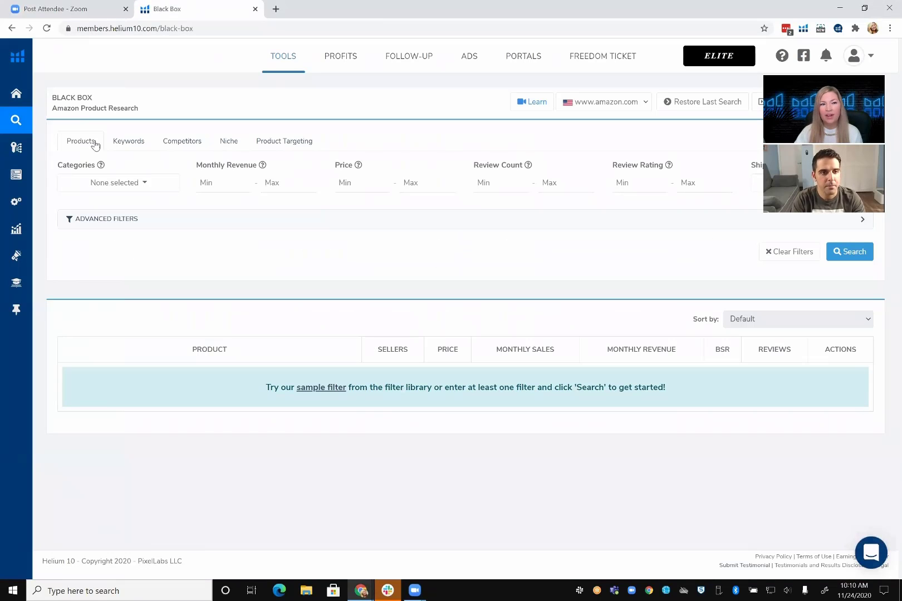
left_click(128, 146)
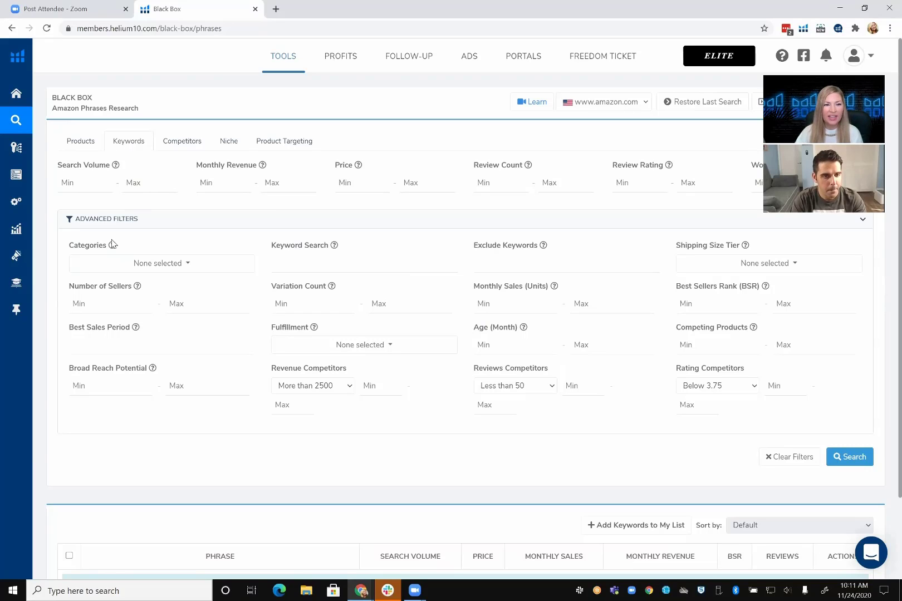
- Set the minimum search volume to 300 and the minimum monthly revenue to 5000
left_click(80, 183)
type("300")
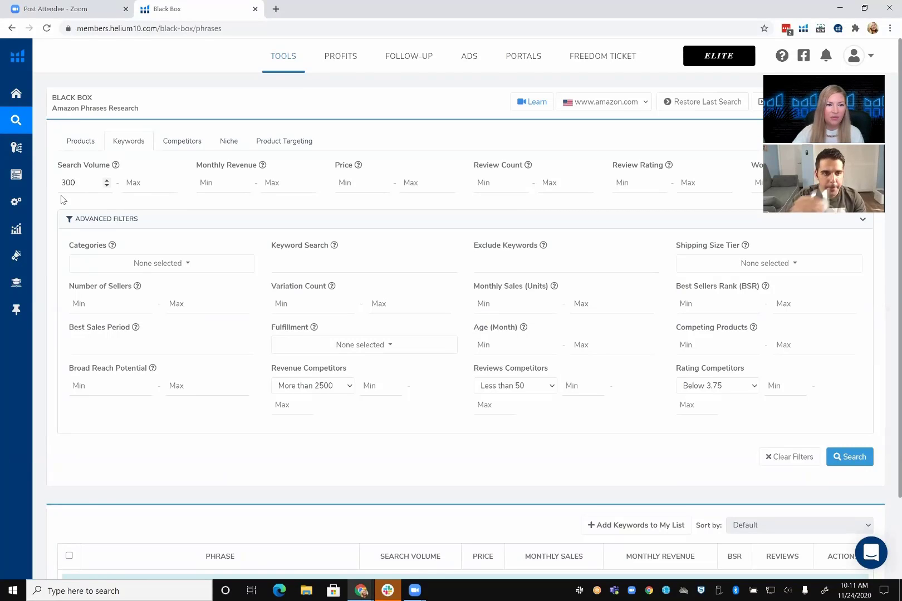
left_click(205, 183)
type("50")
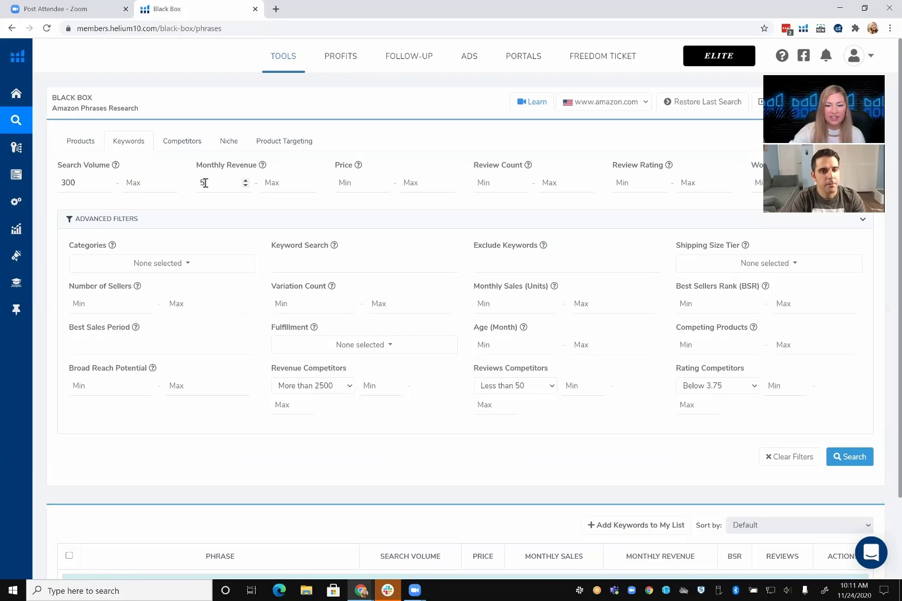
type("00")
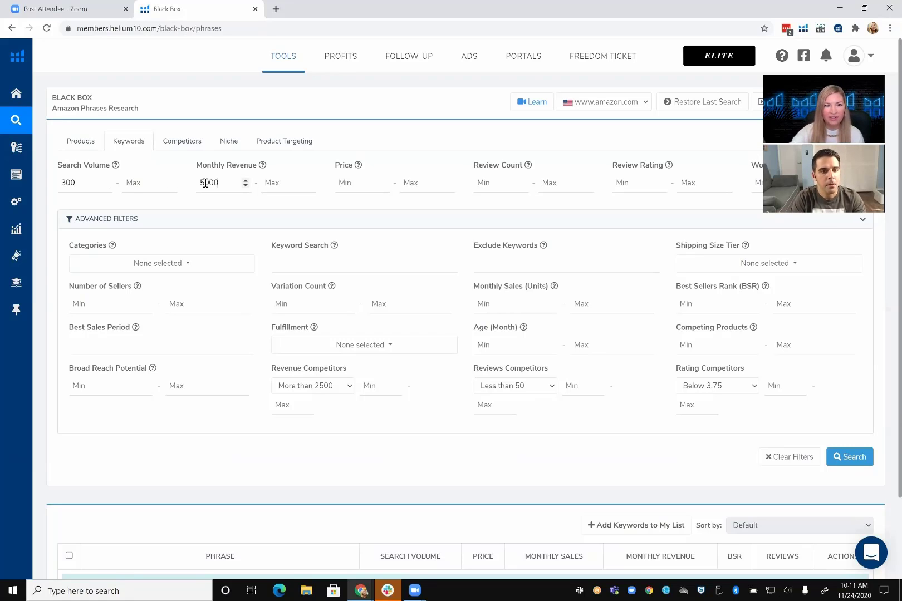
- Restrict the keyword filter to a price range from 40 to 150
left_click(344, 183)
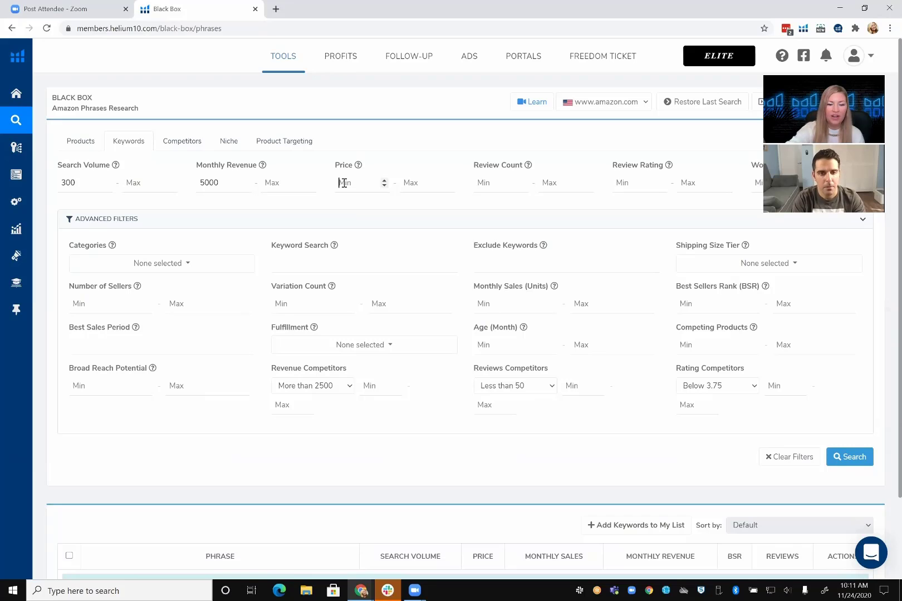
type("40")
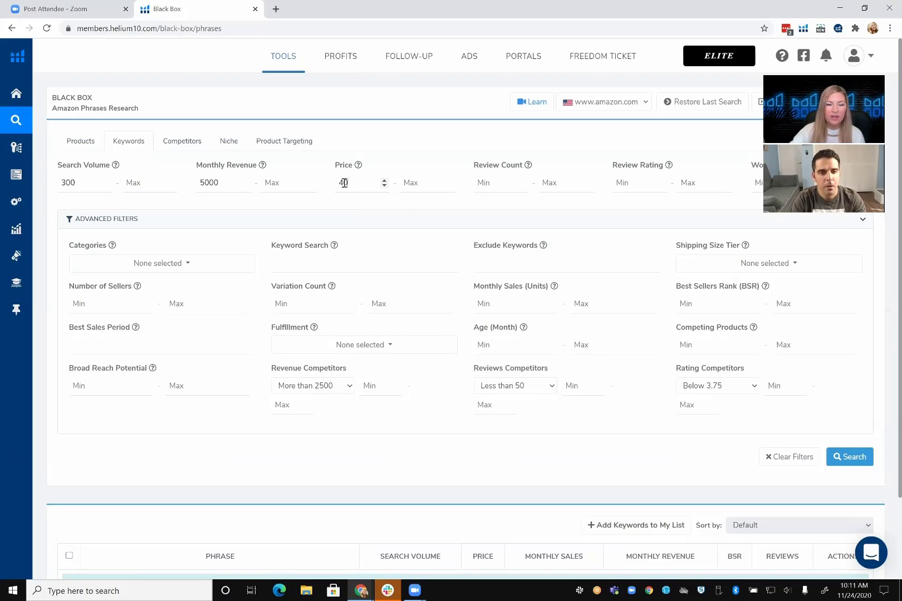
left_click(422, 184)
type("1")
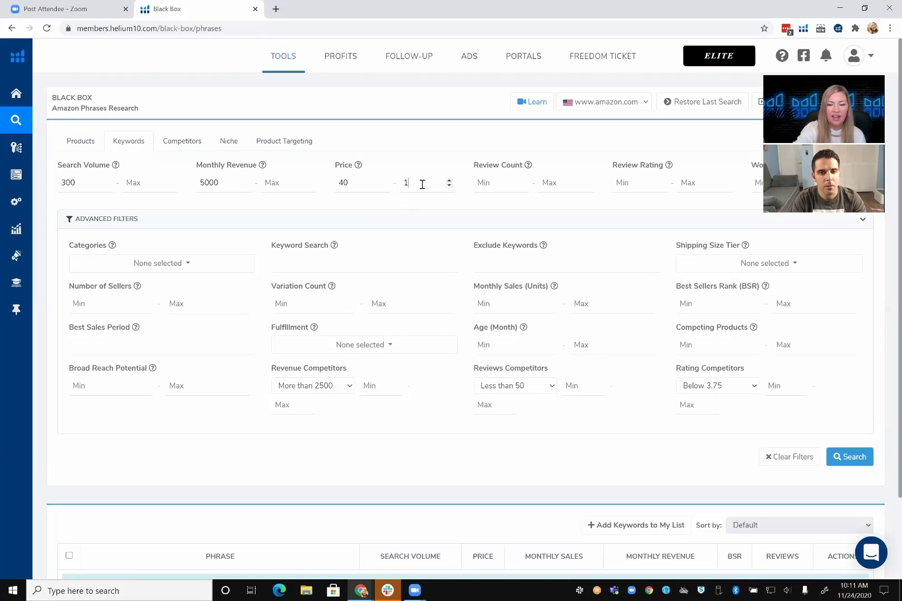
type("50")
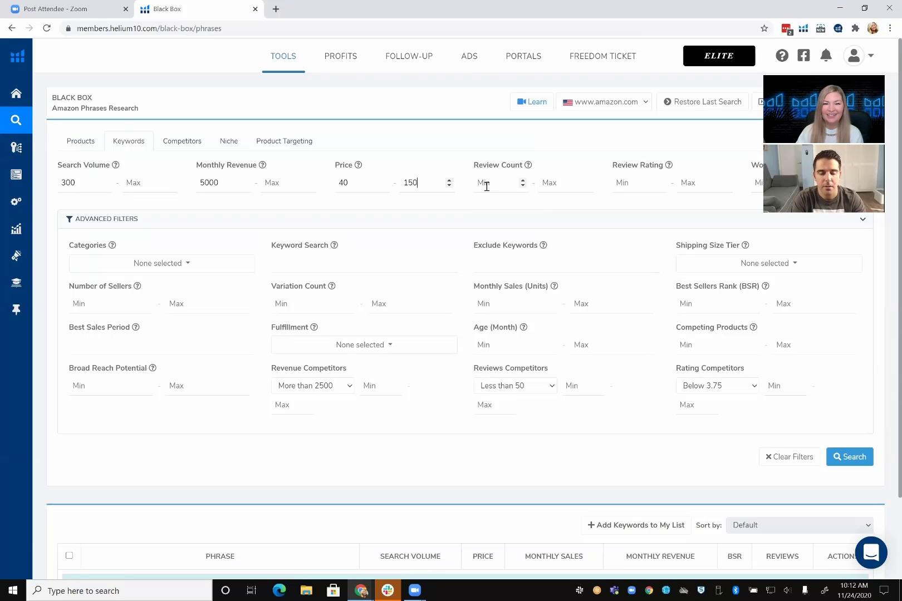
- Set the maximum review count to 75 and the minimum word count to 2
left_click(558, 184)
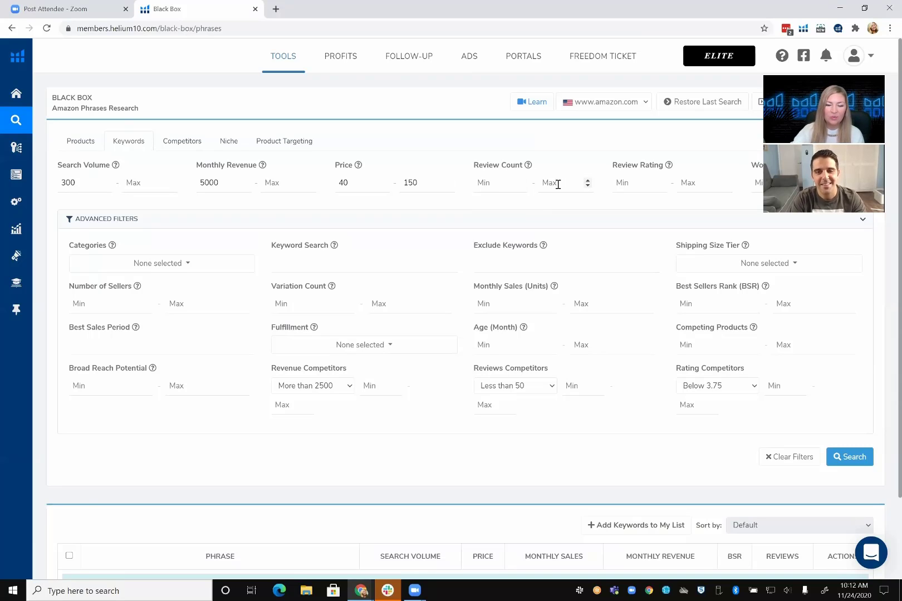
type("7")
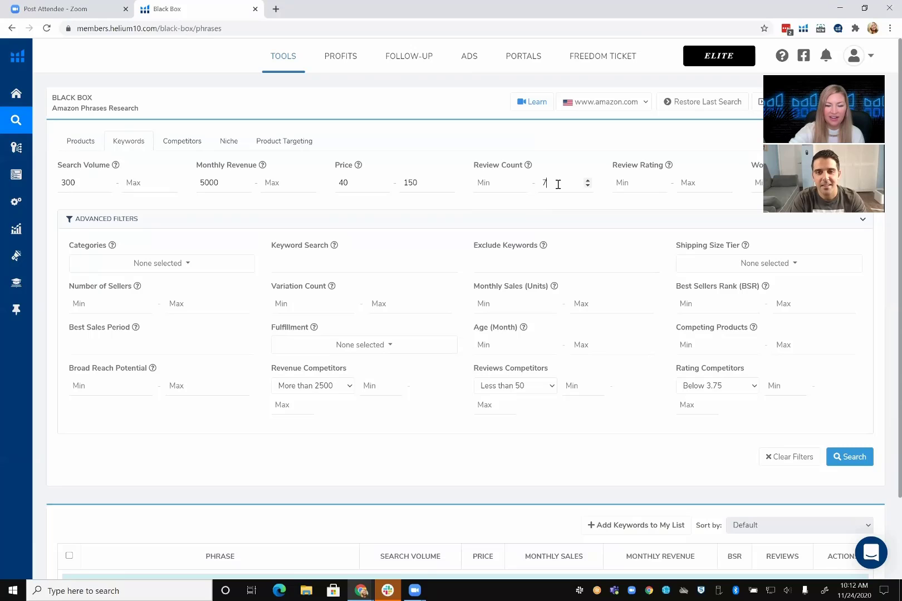
type("5")
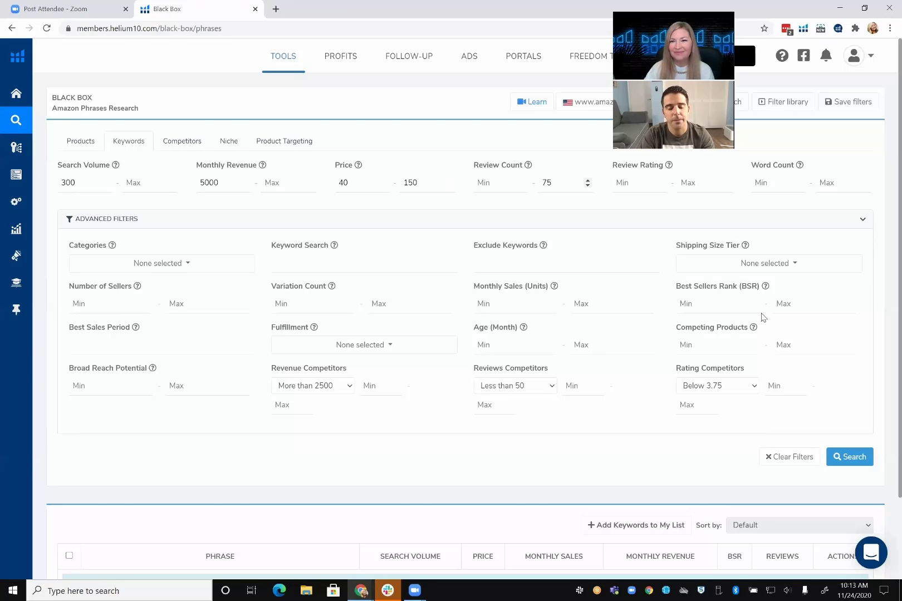
left_click(777, 183)
type("2")
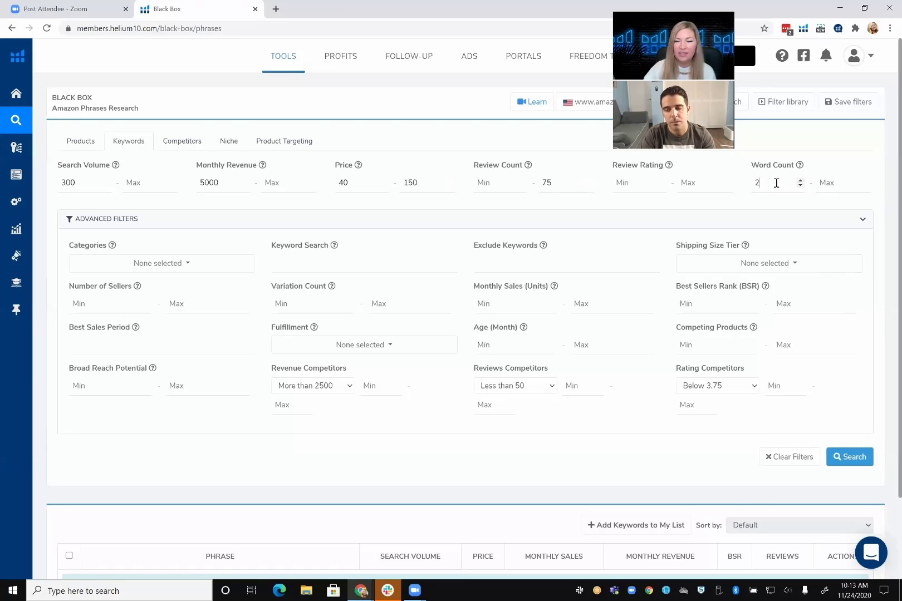
- Limit the category filter to Toys & Games and Beauty & Personal Care
left_click(188, 266)
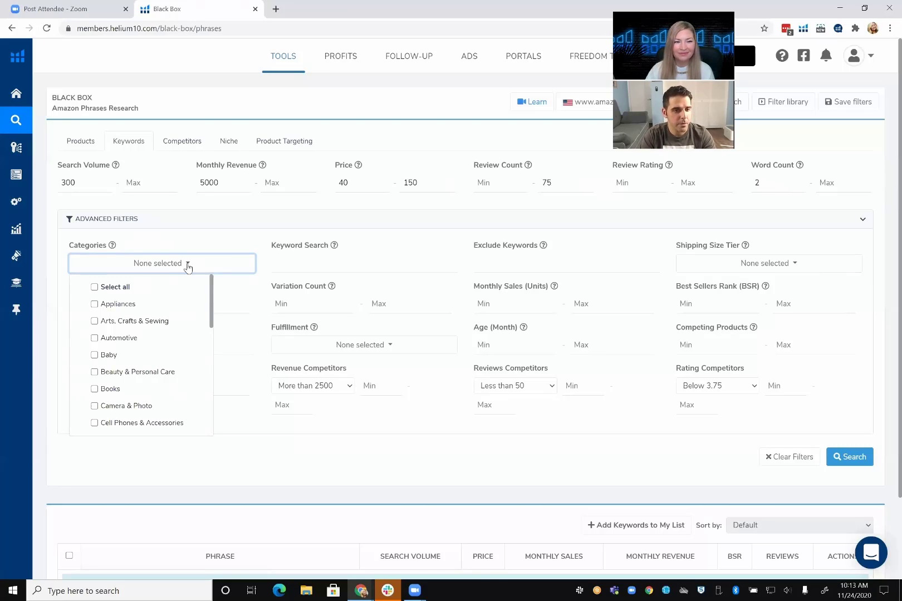
scroll(143, 353, "down", 3)
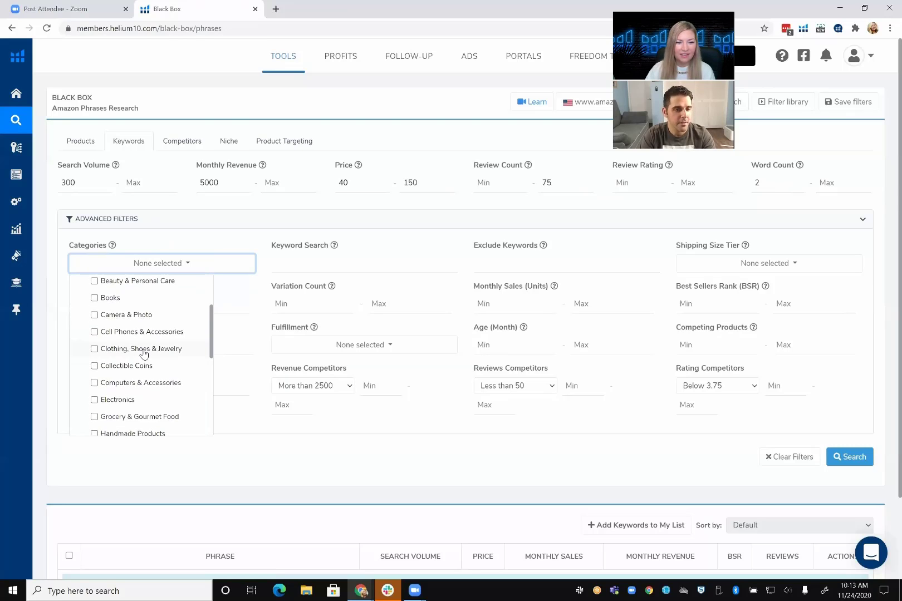
scroll(143, 354, "down", 5)
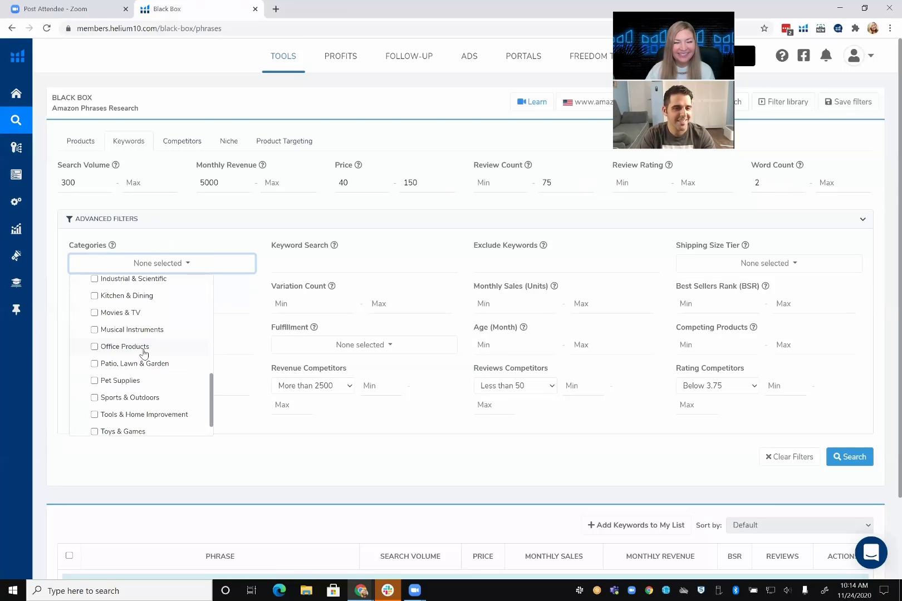
scroll(143, 354, "down", 2)
left_click(96, 408)
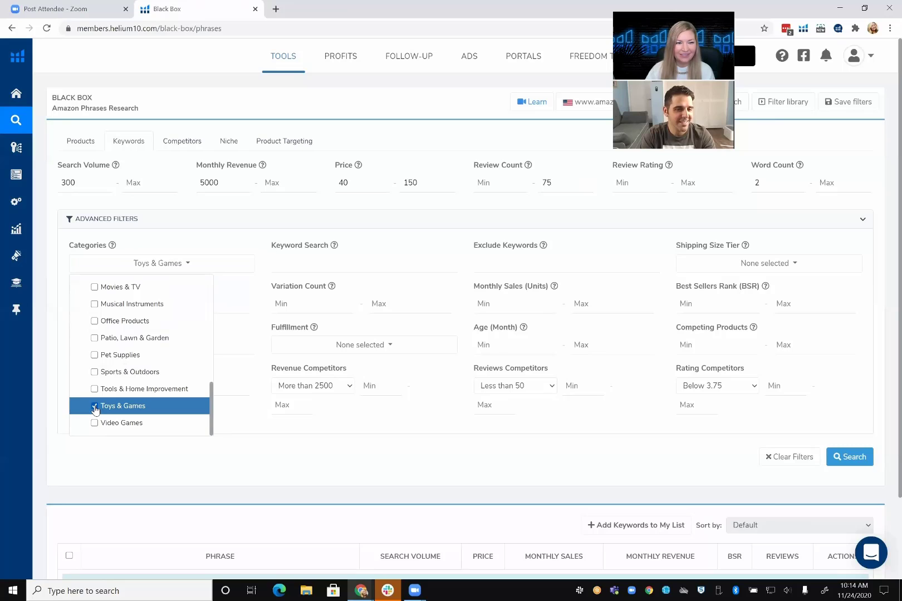
scroll(125, 381, "up", 5)
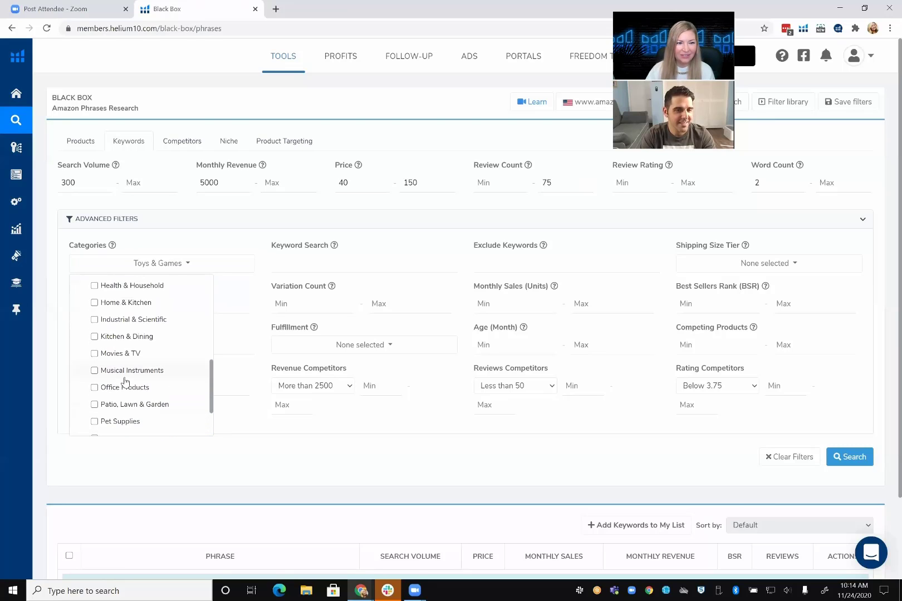
scroll(125, 381, "up", 5)
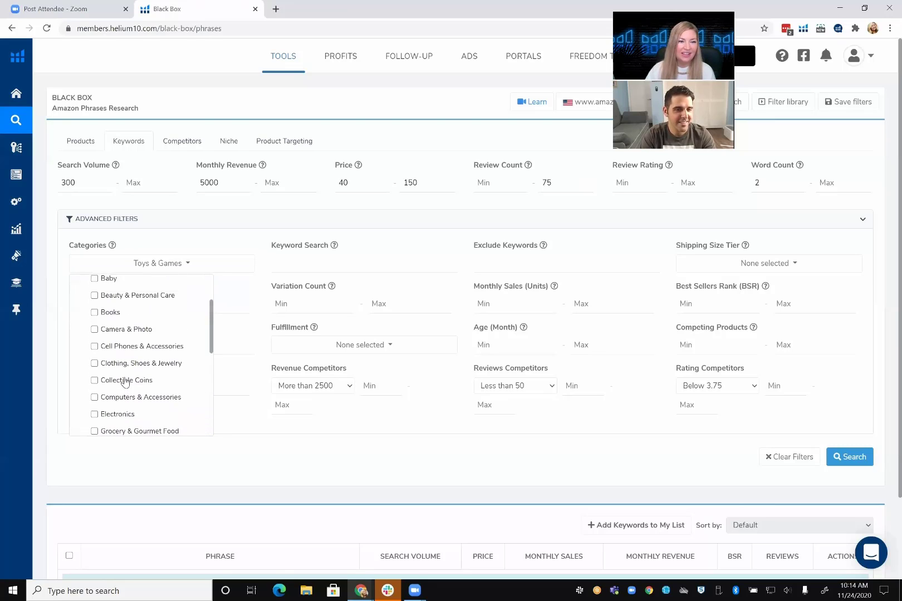
left_click(93, 306)
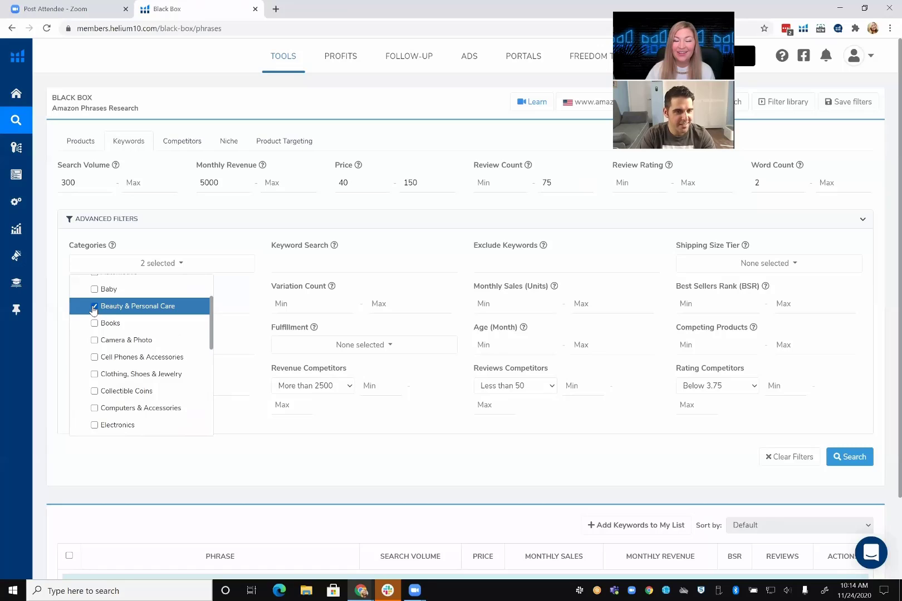
left_click(263, 245)
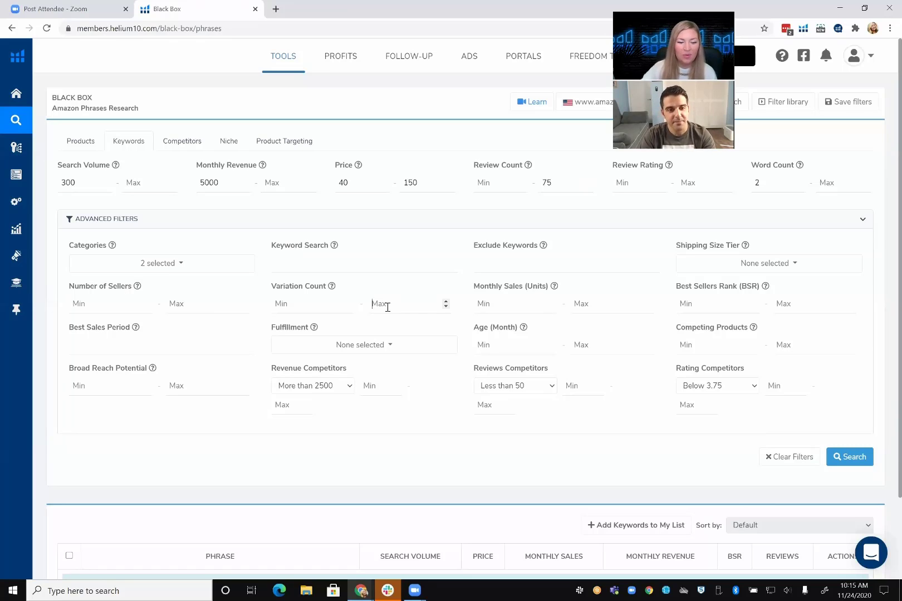
- Run the keyword search with a maximum variation count of 2 and at most 2 competing products
type("2")
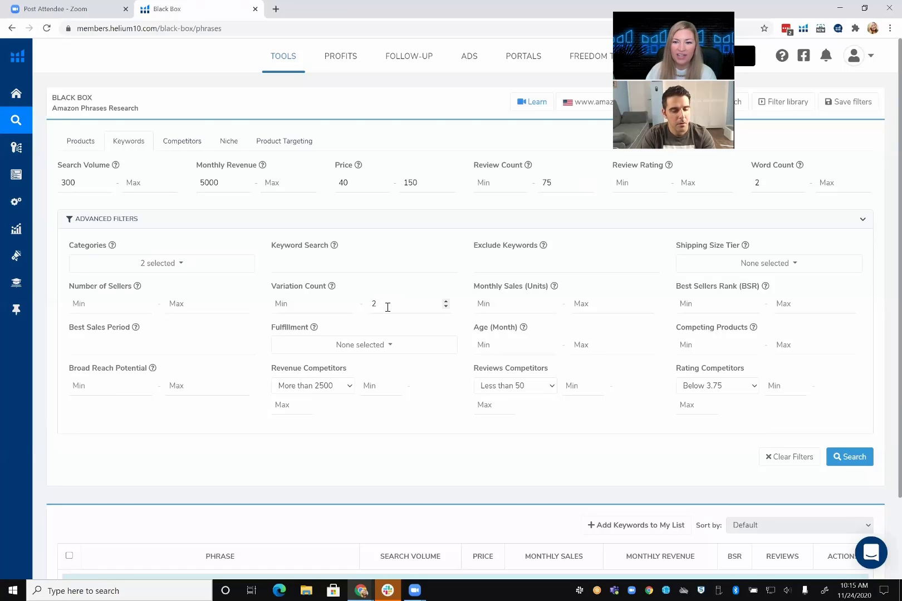
left_click(792, 342)
type("2")
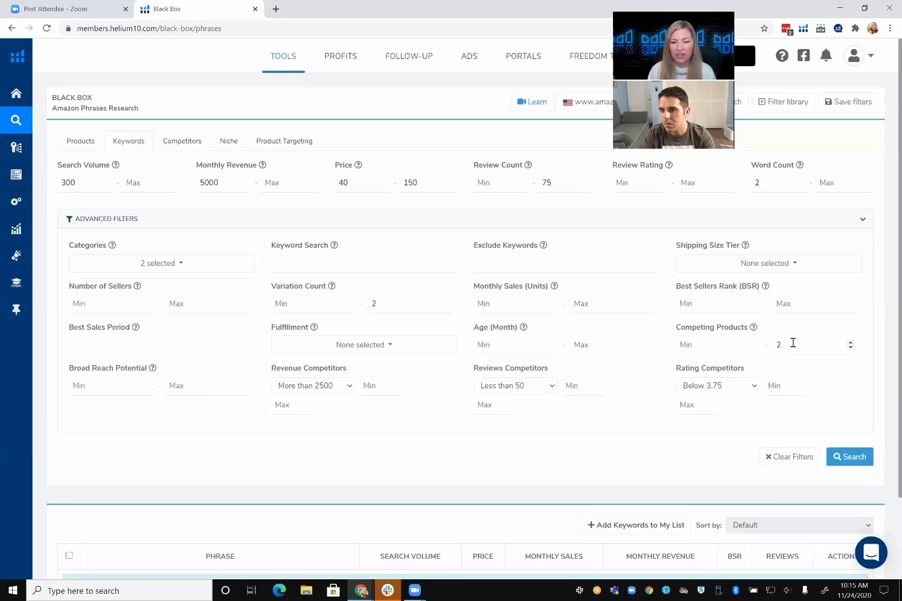
left_click(848, 461)
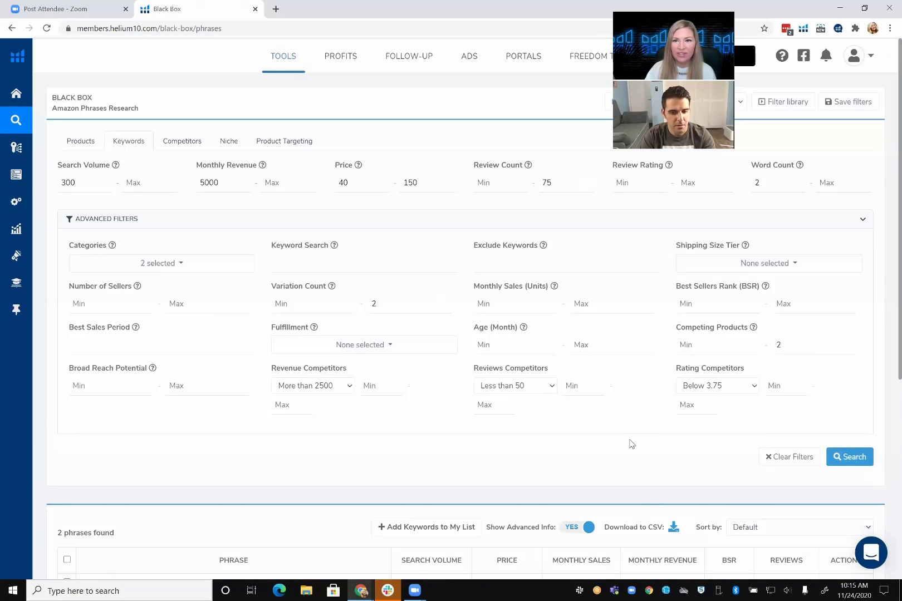
scroll(631, 444, "down", 2)
scroll(630, 444, "down", 4)
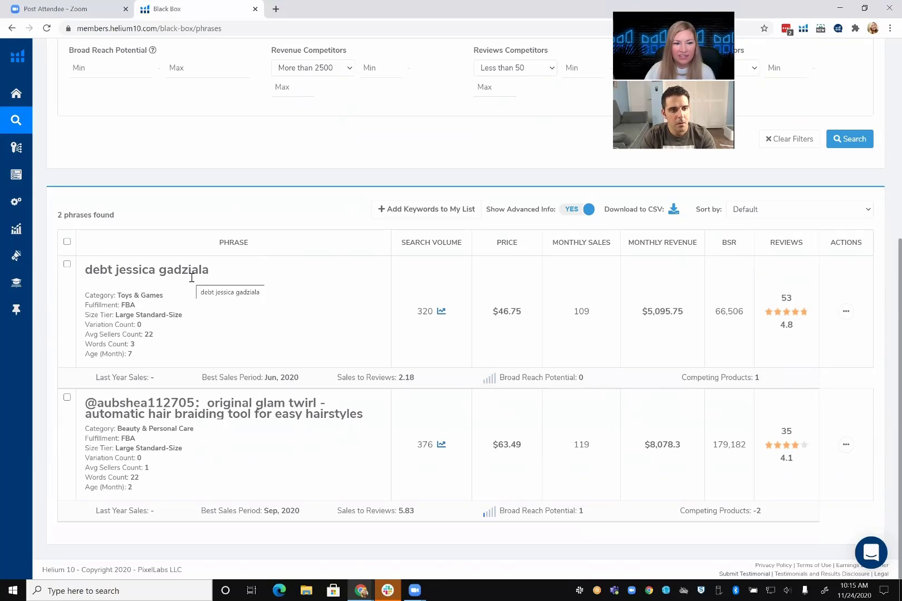
- Add the Baby and Arts, Crafts & Sewing categories to the filter and rerun the keyword search
scroll(192, 277, "up", 3)
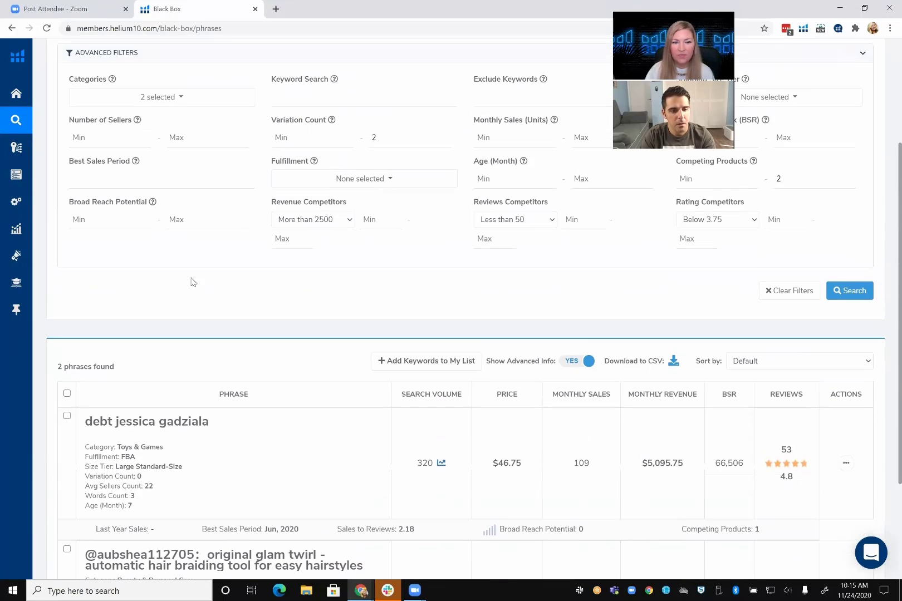
scroll(191, 282, "up", 2)
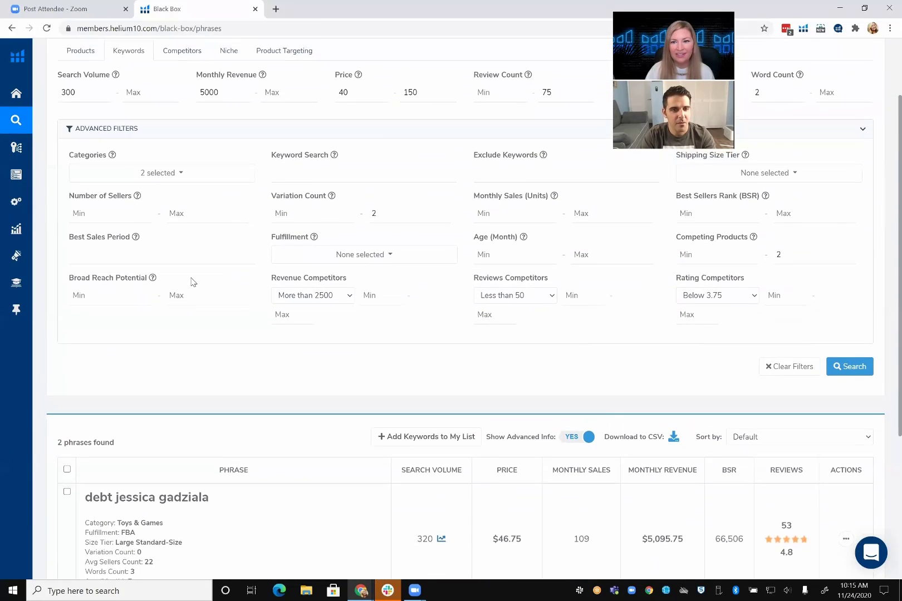
scroll(192, 283, "up", 2)
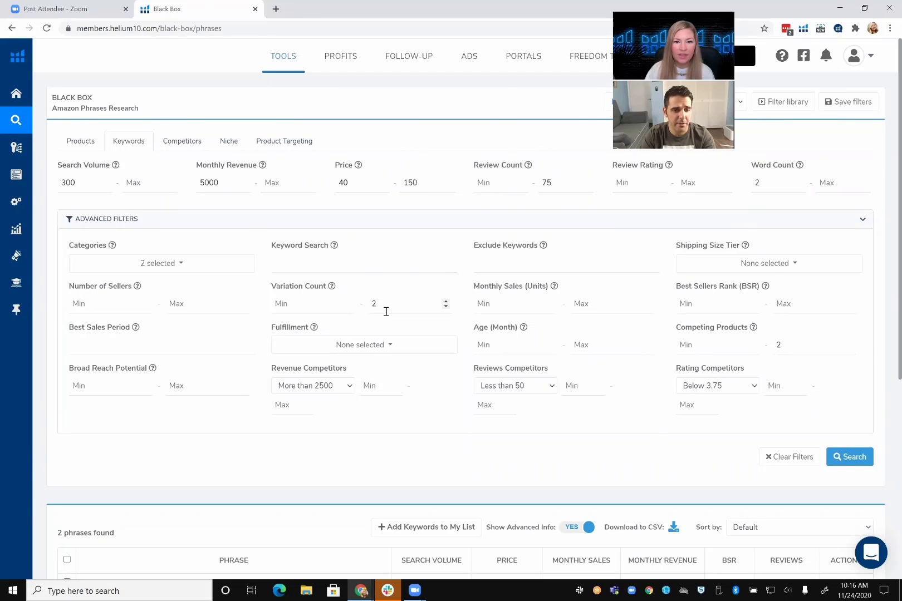
left_click(188, 263)
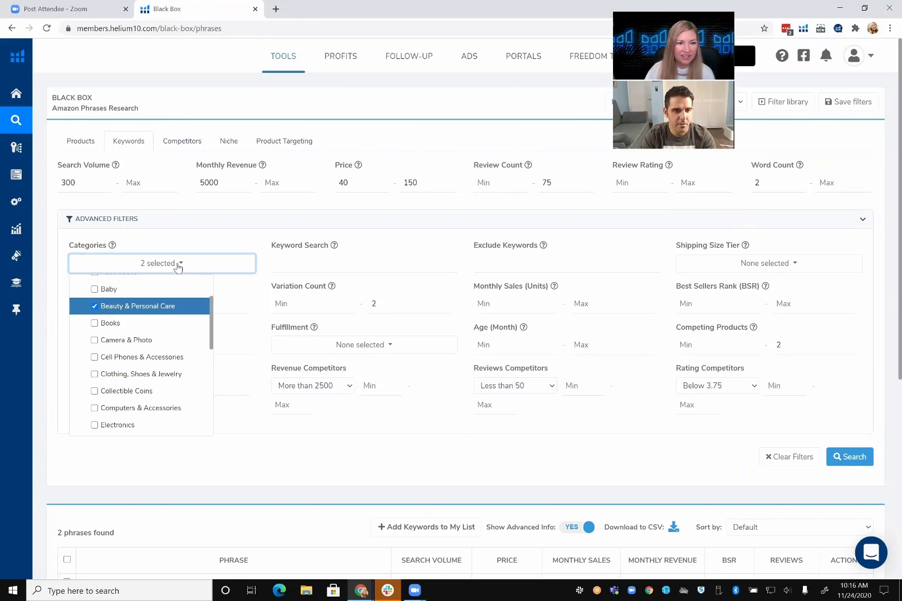
left_click(95, 289)
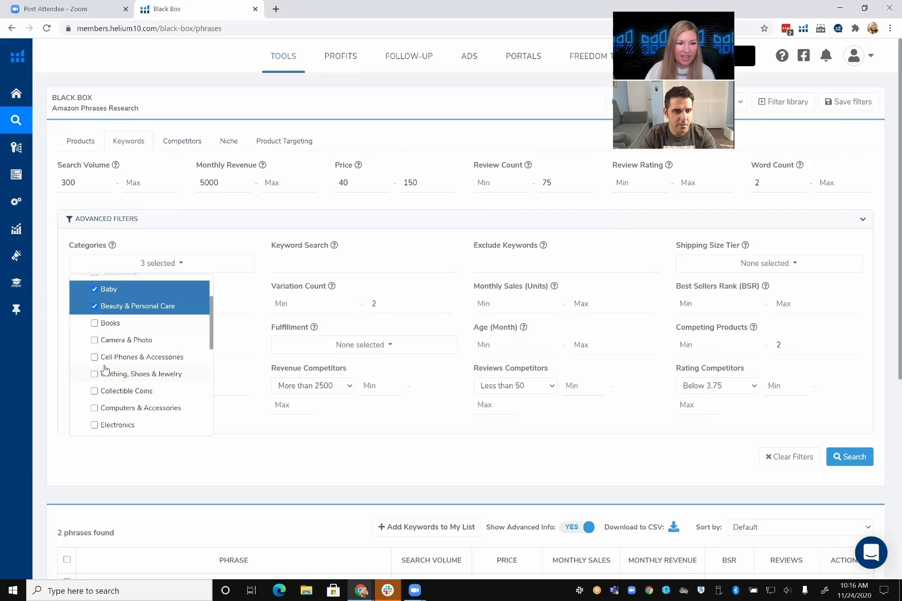
scroll(102, 369, "down", 2)
scroll(105, 368, "down", 2)
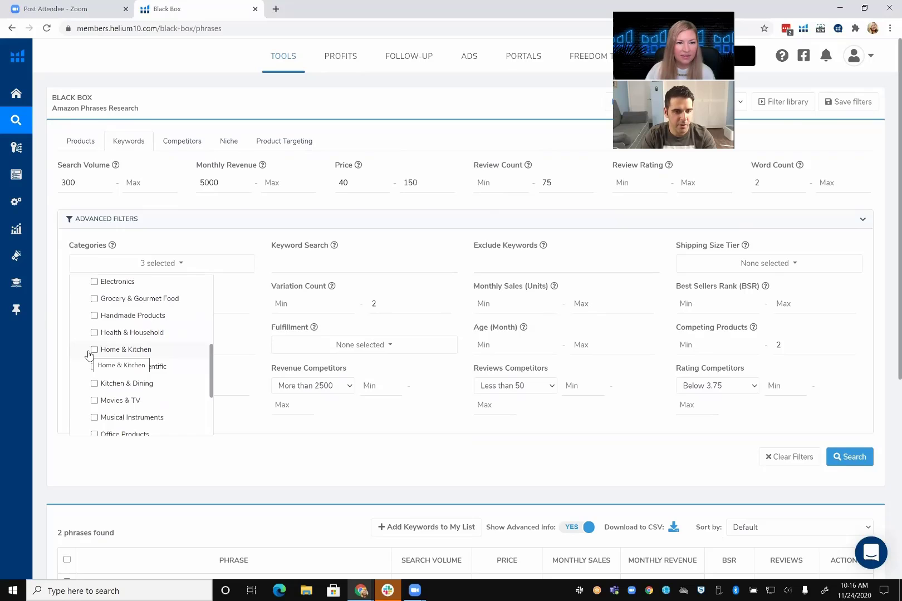
scroll(89, 354, "up", 5)
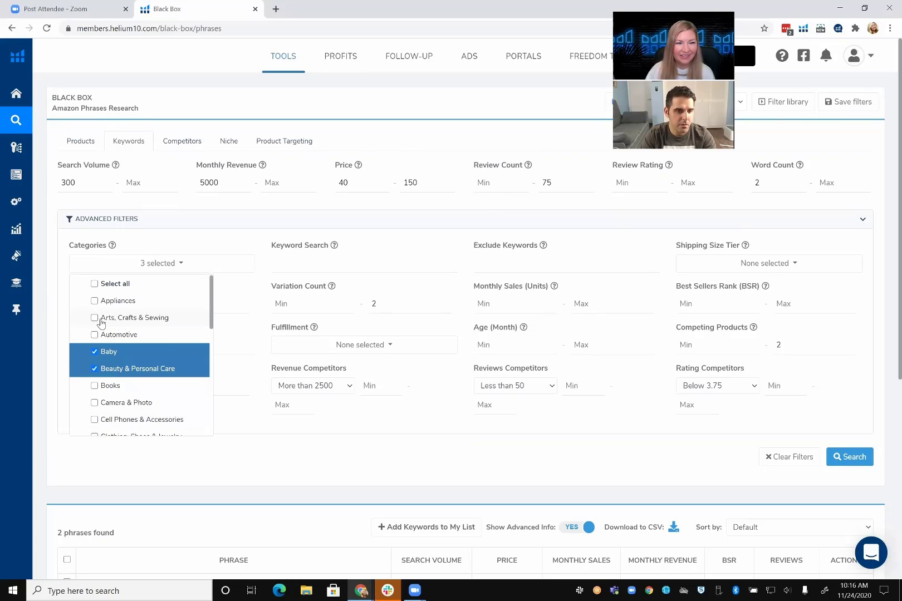
left_click(95, 318)
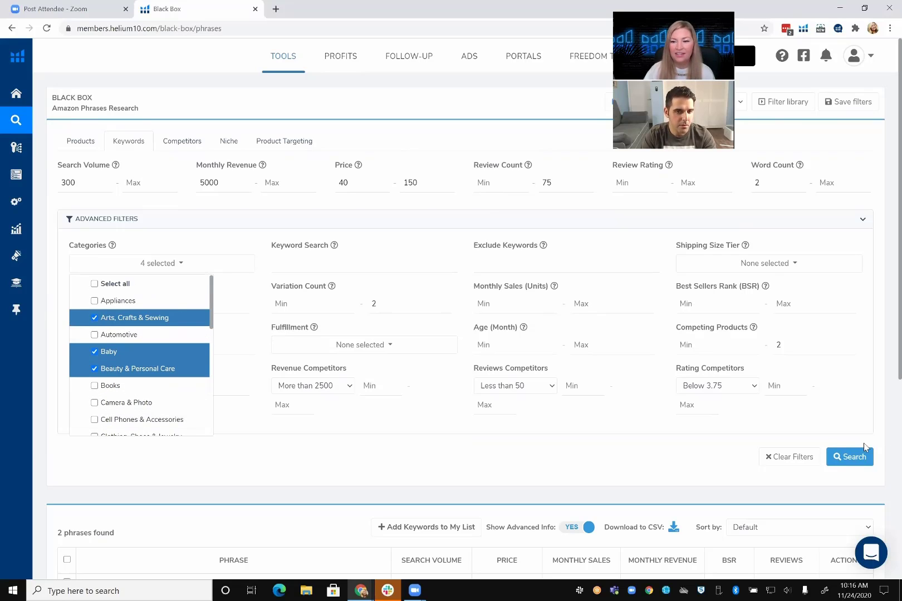
left_click(850, 457)
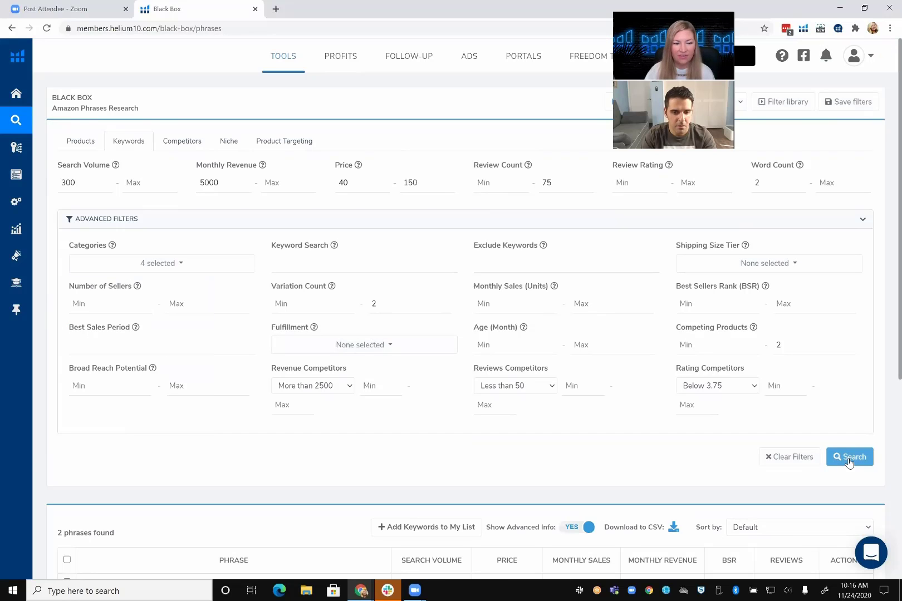
- Remove the maximum competing products limit and rerun the keyword search
scroll(696, 364, "down", 6)
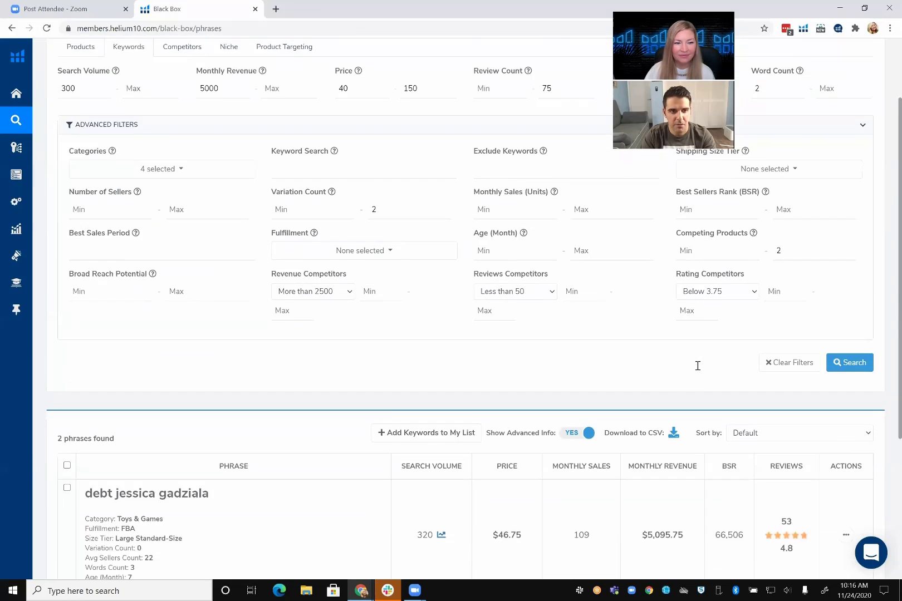
scroll(697, 369, "up", 6)
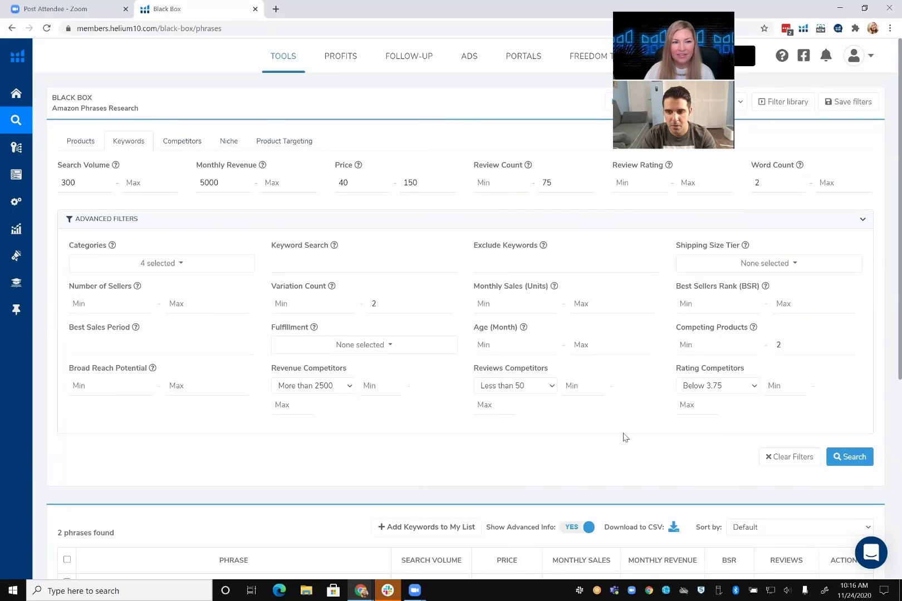
left_click(790, 345)
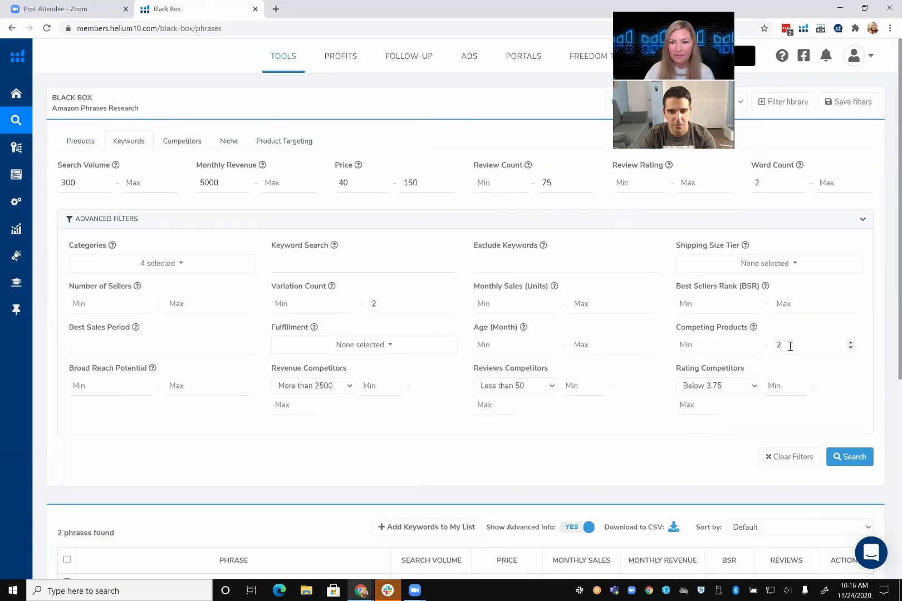
key("BackSpace")
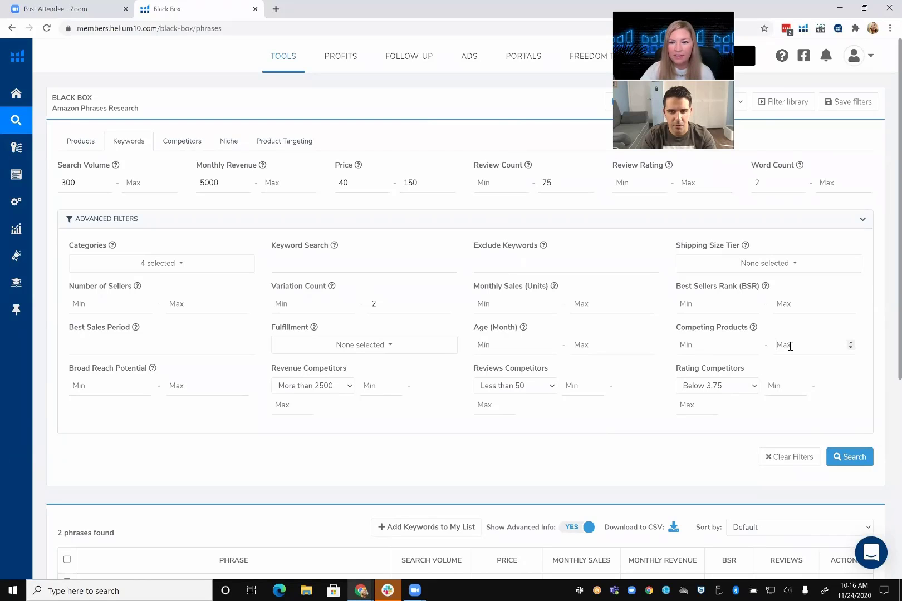
left_click(851, 463)
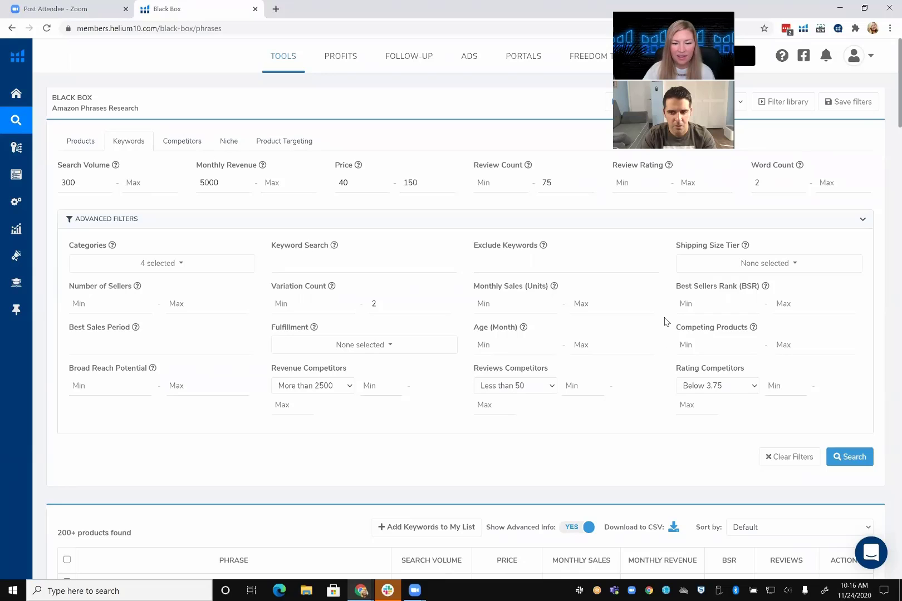
scroll(666, 322, "down", 5)
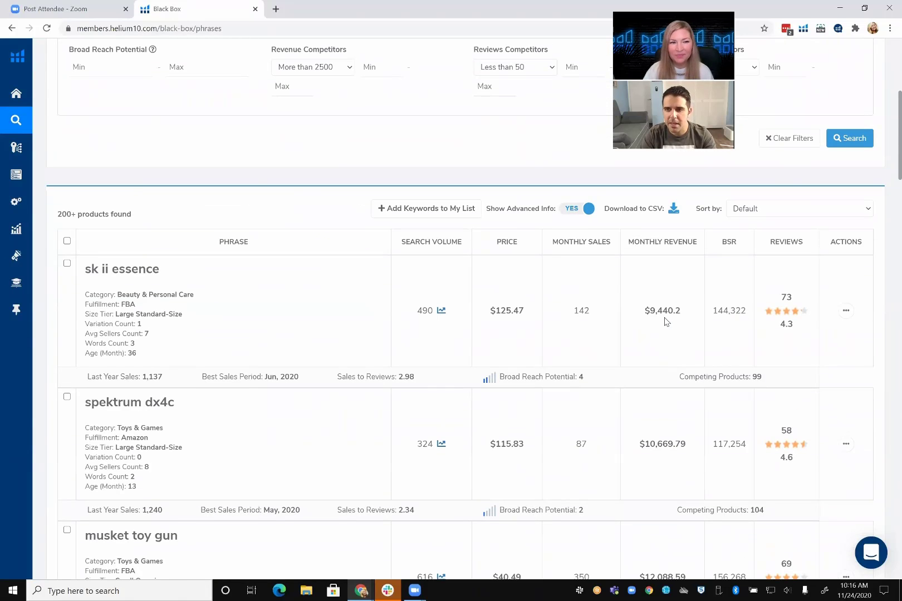
scroll(666, 322, "up", 5)
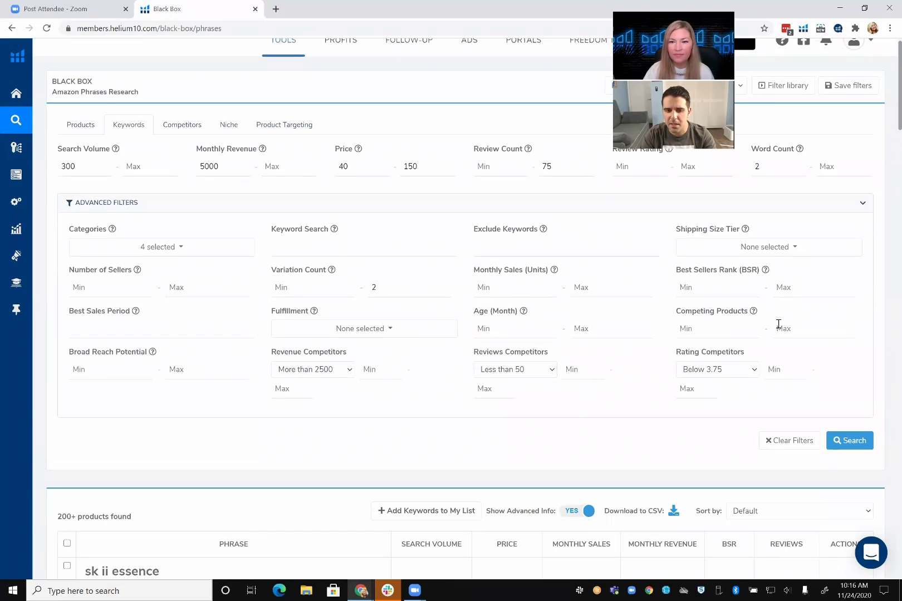
- Open the Amazon search results for the phrase "sk ii essence" and run Helium 10 Xray product research on them
mouse_move(753, 315)
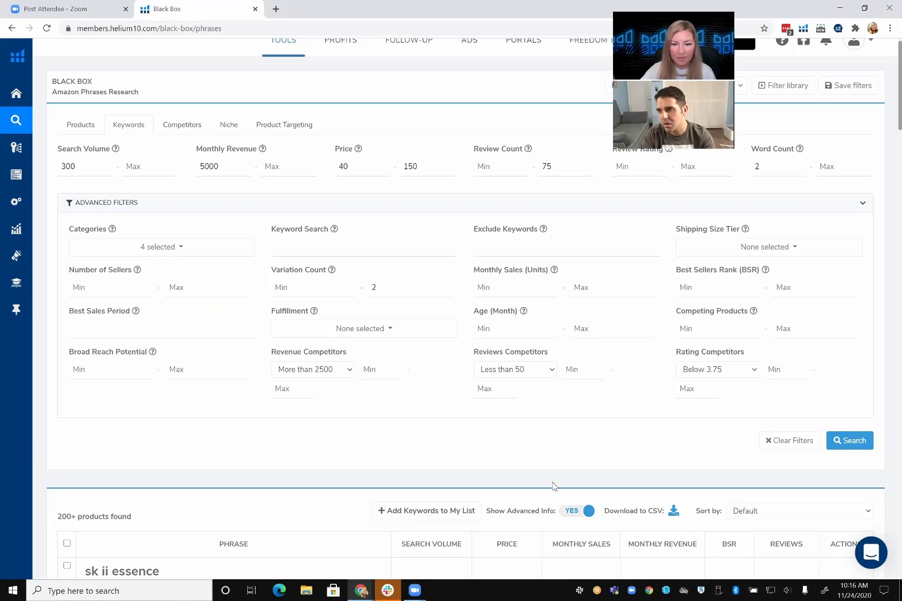
scroll(552, 485, "down", 3)
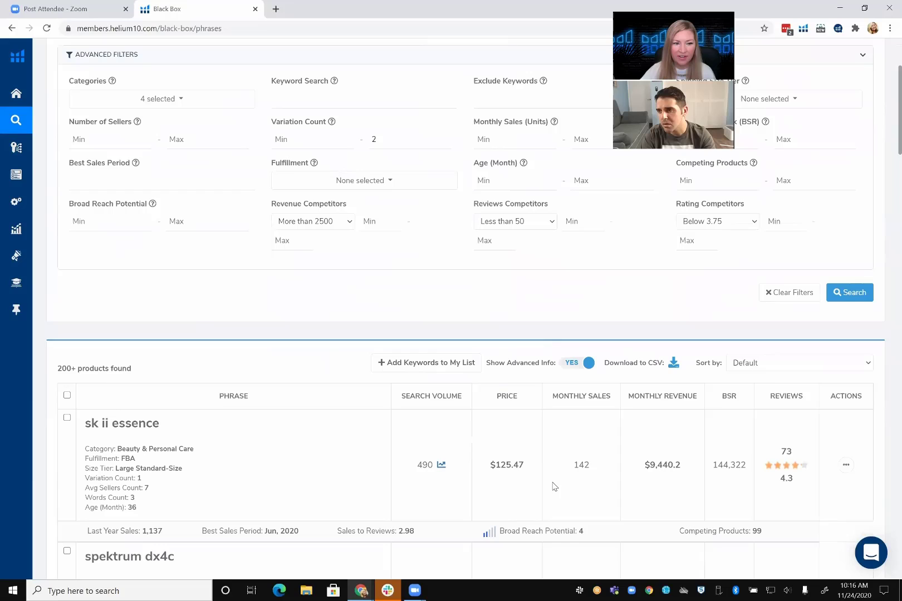
left_click(845, 466)
left_click(803, 488)
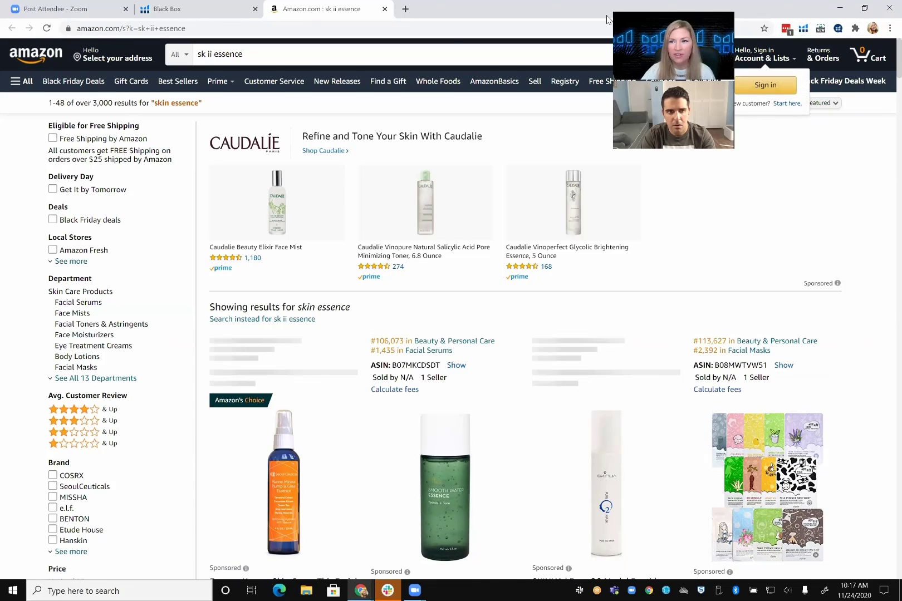
left_click(805, 28)
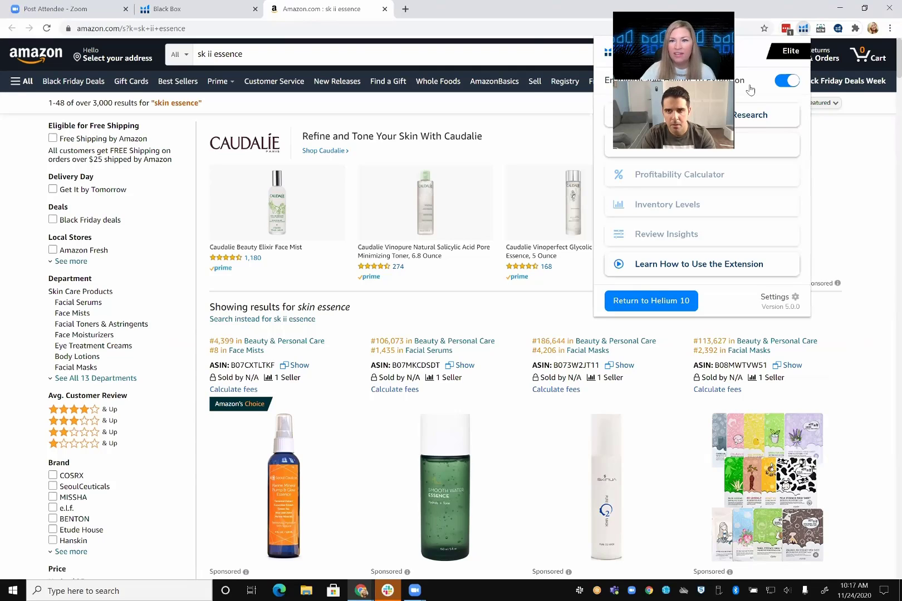
left_click(702, 117)
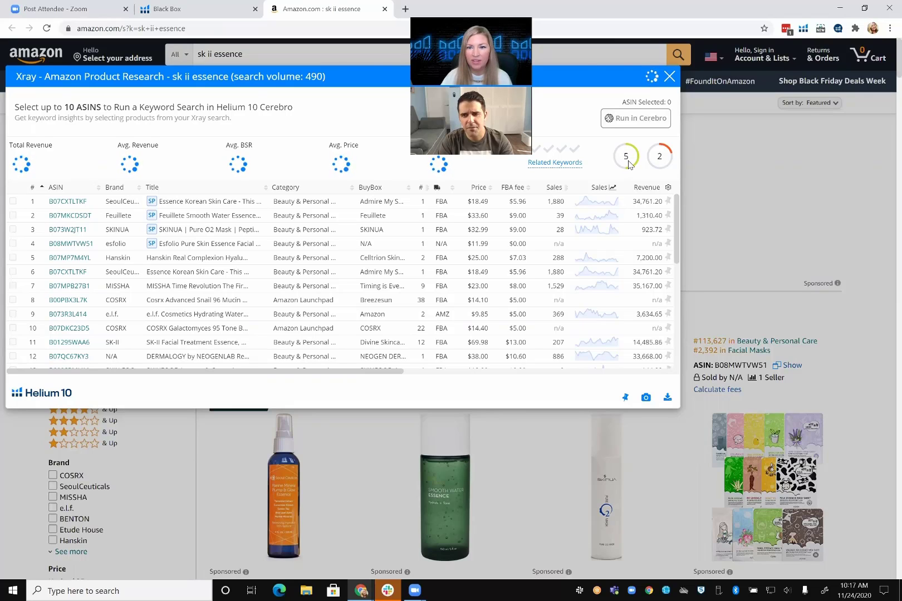
- Examine the Xray data for "sk ii essence": top-10 revenue and review indicators, sales, BSR, review counts and review velocity of the listed products
mouse_move(628, 162)
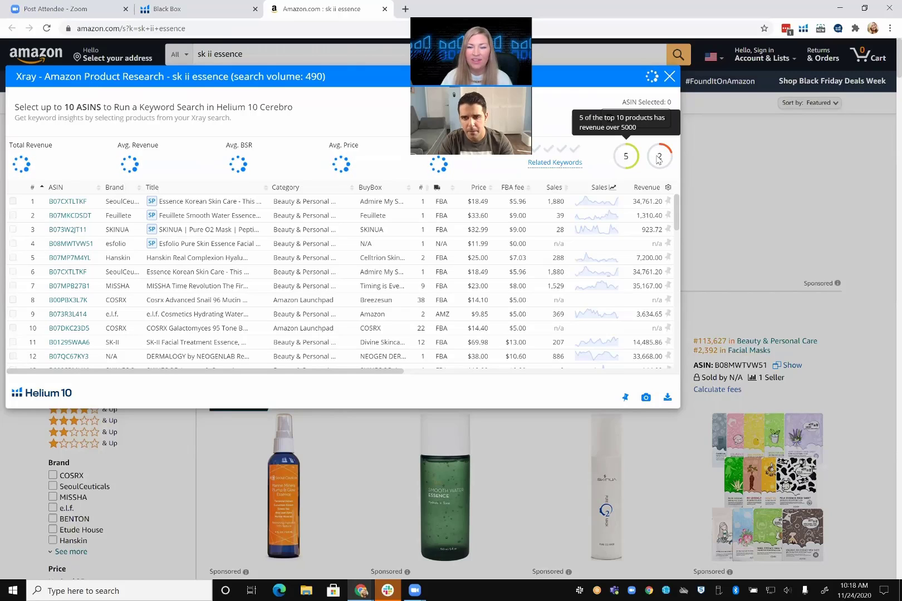
mouse_move(660, 160)
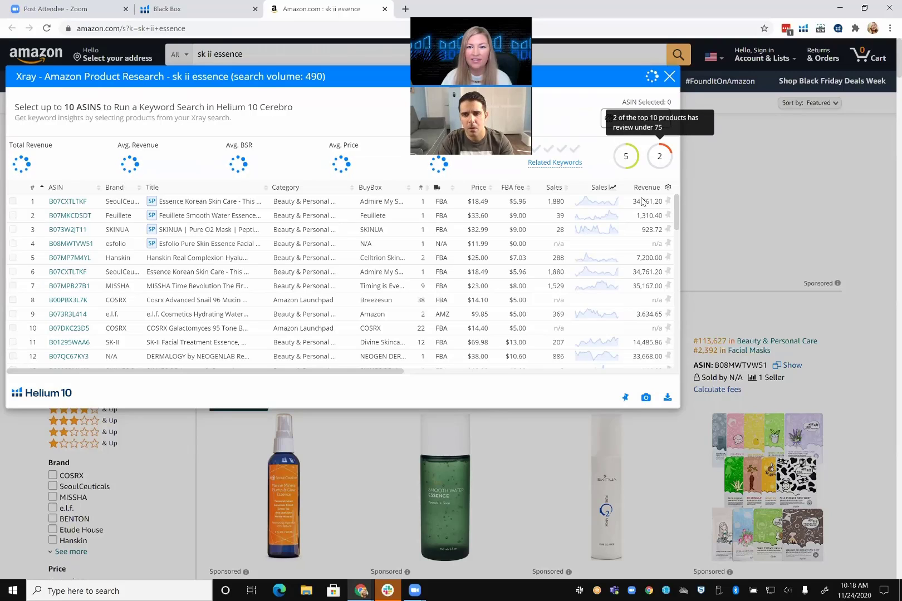
scroll(607, 257, "right", 3)
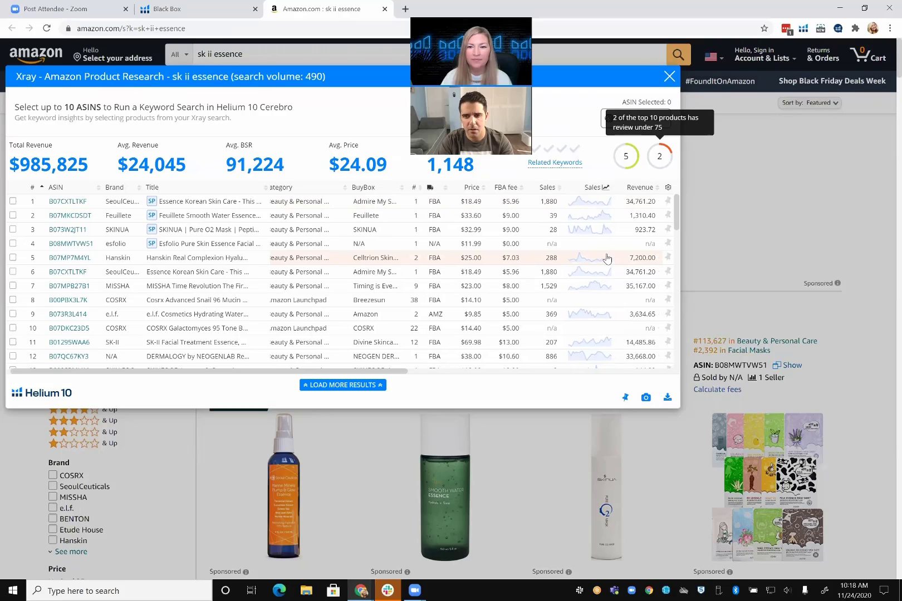
scroll(607, 254, "right", 1)
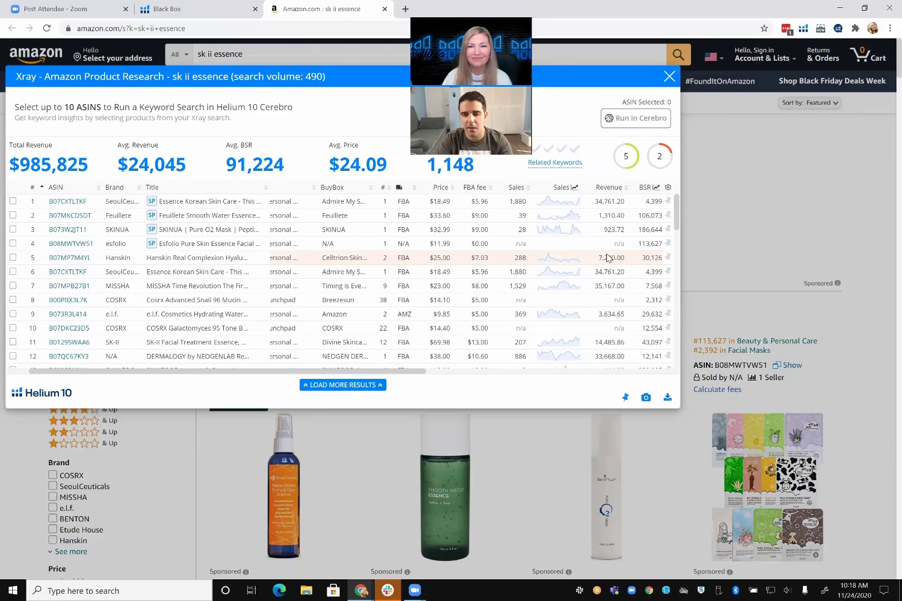
scroll(606, 256, "right", 4)
scroll(606, 257, "right", 8)
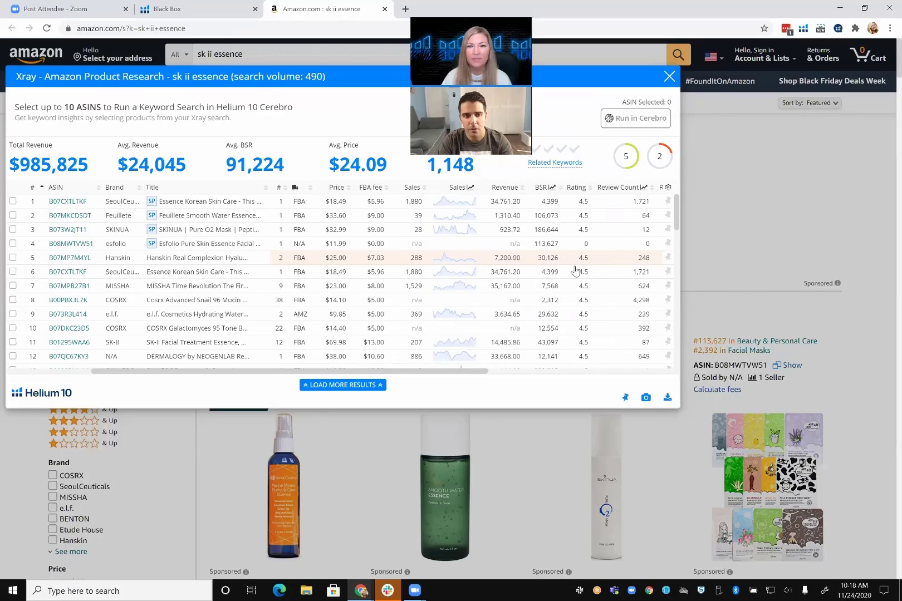
scroll(579, 267, "down", 1)
scroll(575, 272, "right", 3)
scroll(575, 271, "down", 1)
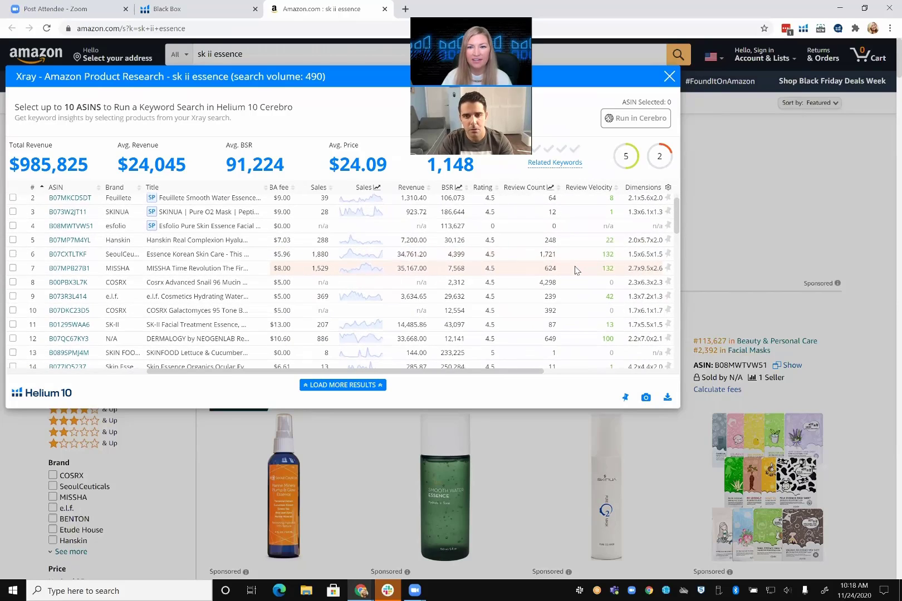
scroll(576, 270, "right", 2)
scroll(576, 270, "up", 1)
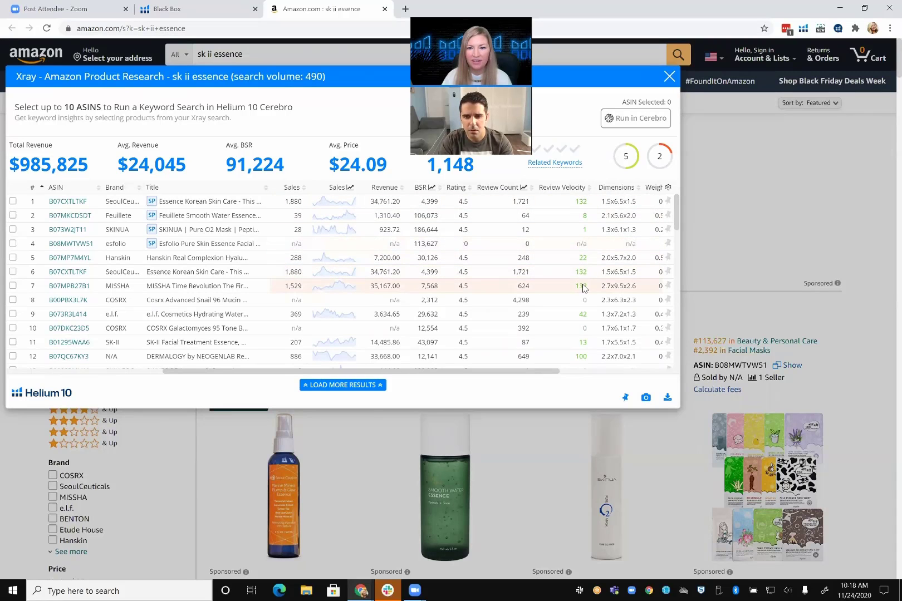
scroll(583, 287, "down", 3)
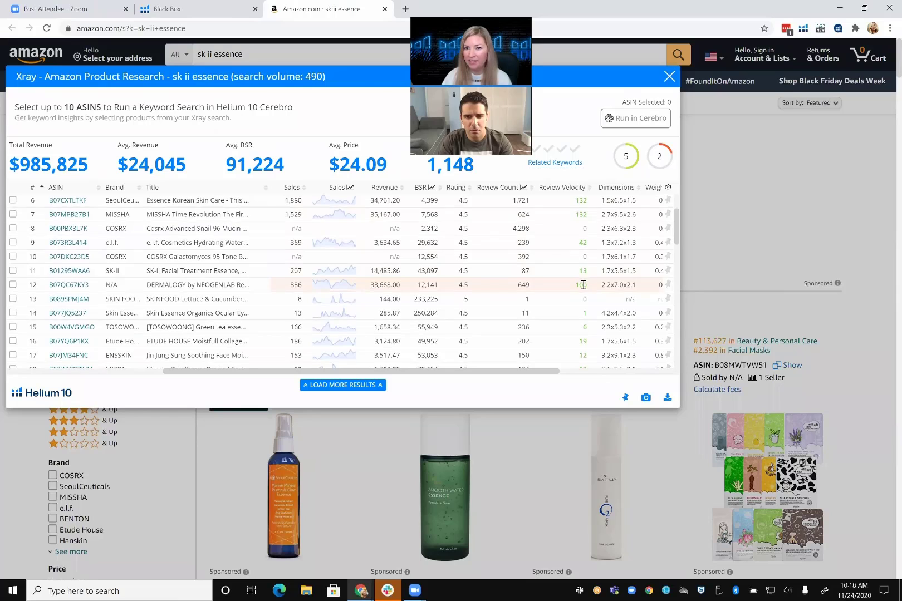
scroll(582, 285, "up", 3)
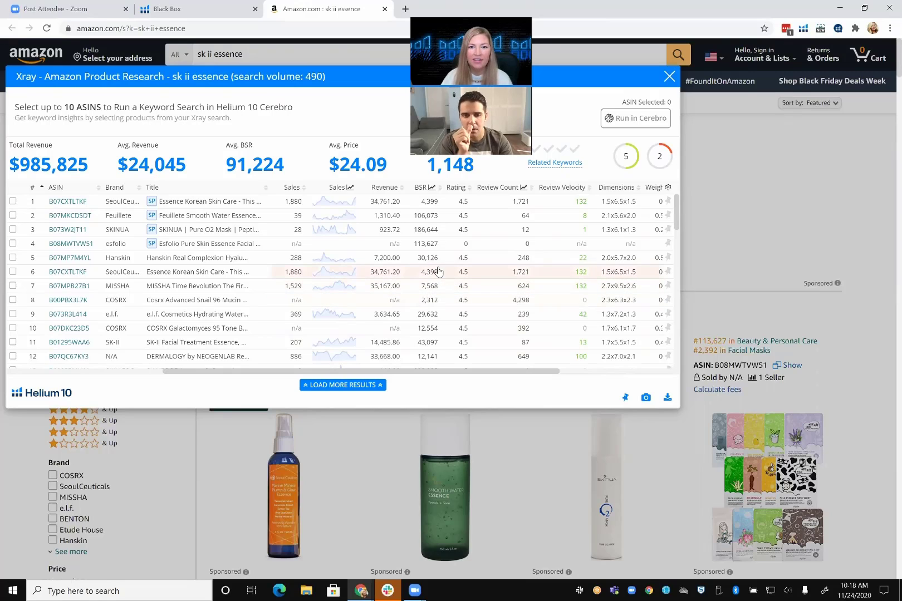
scroll(523, 275, "right", 1)
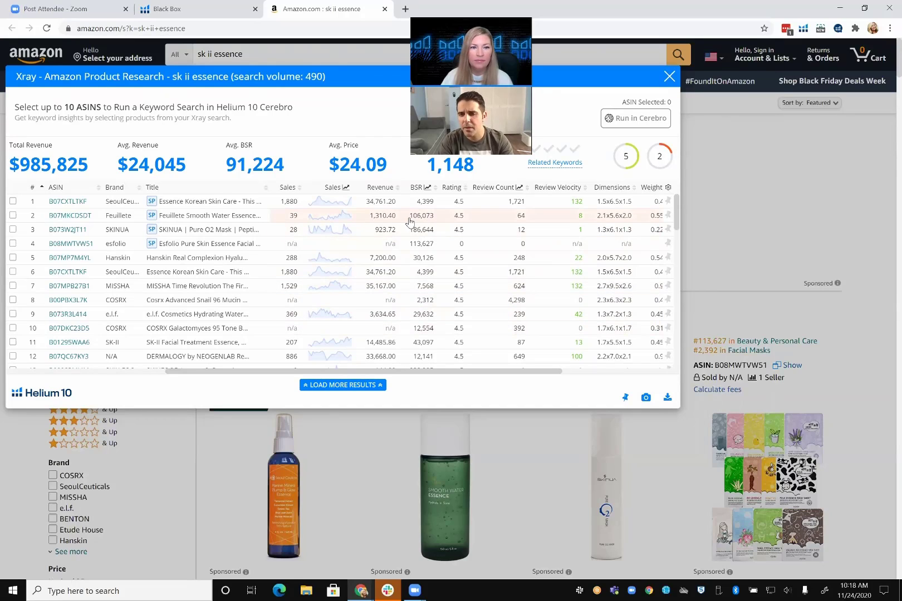
mouse_move(70, 218)
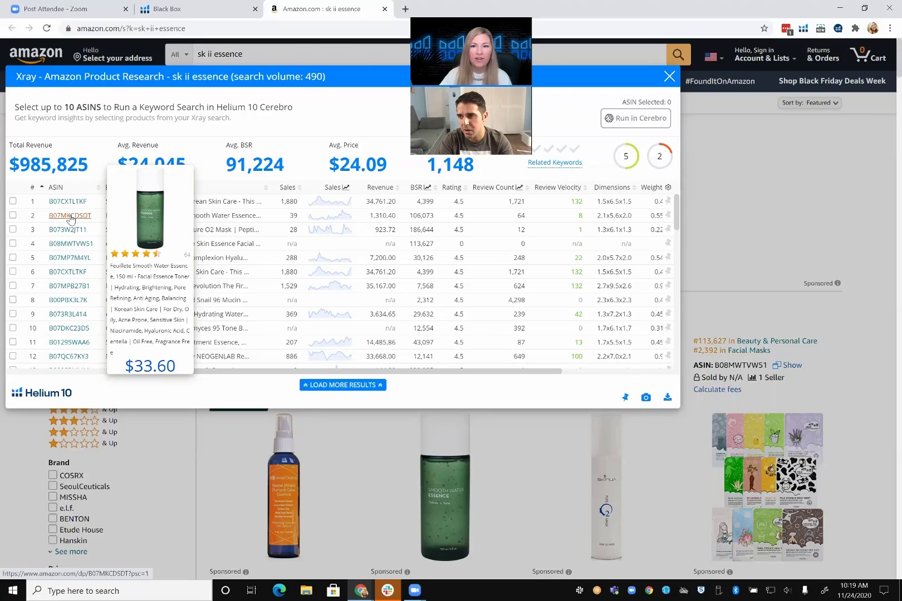
mouse_move(660, 157)
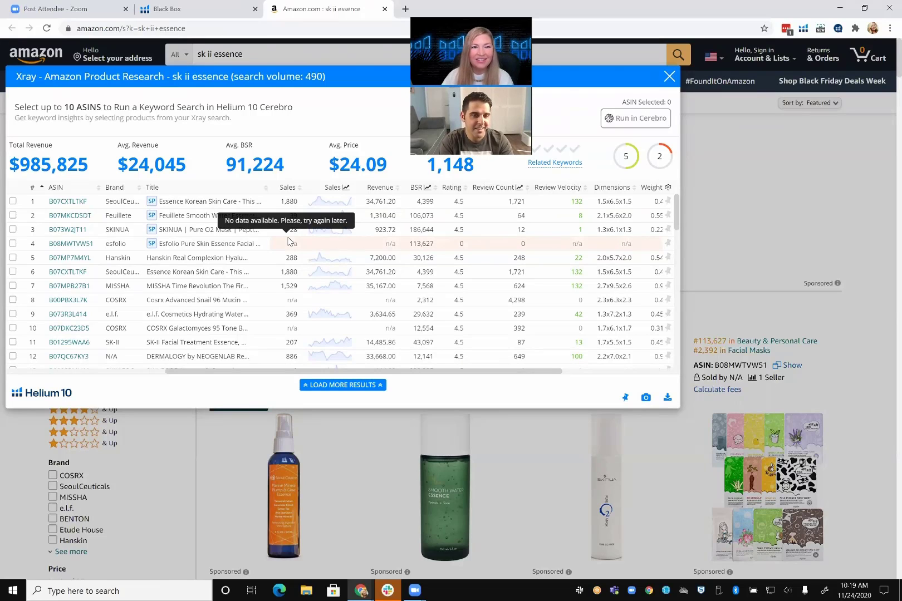
- Return to the Black Box keyword results and open the Amazon search results for the phrase "musket toy gun"
left_click(160, 11)
scroll(311, 298, "down", 4)
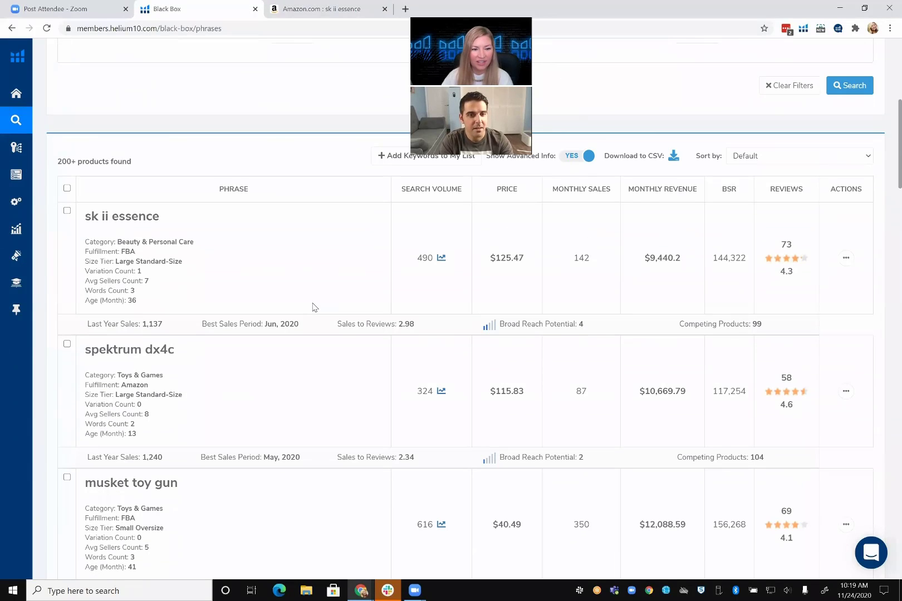
scroll(313, 307, "down", 3)
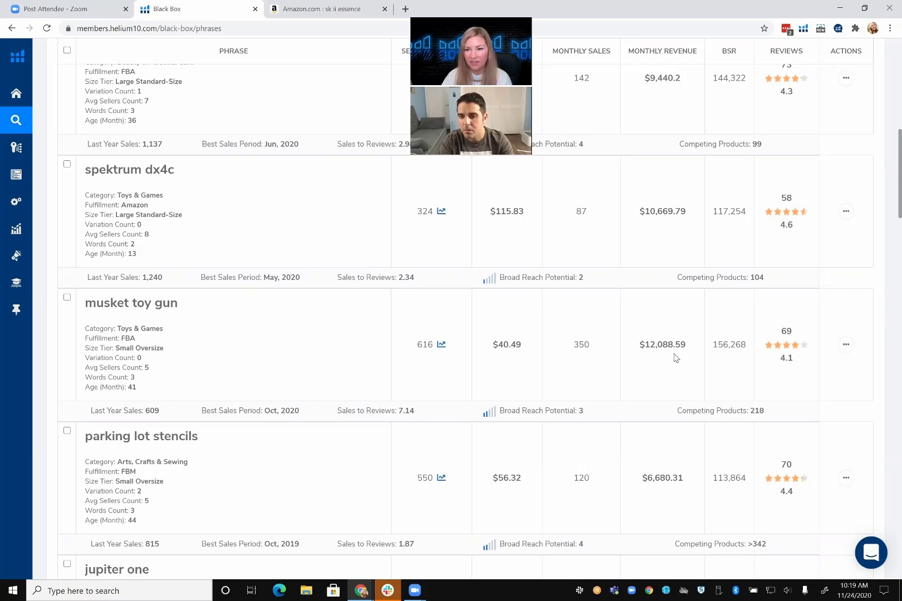
left_click(844, 345)
left_click(803, 369)
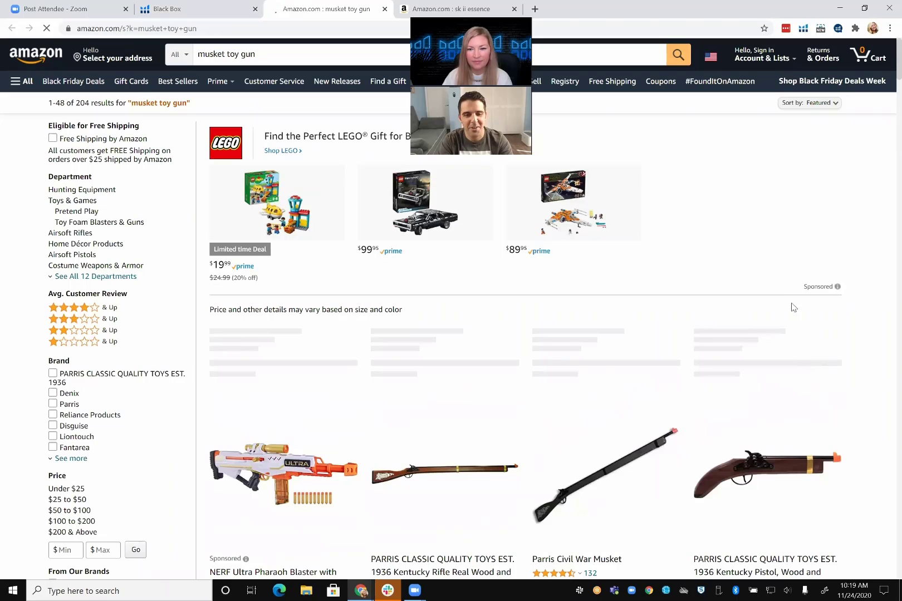
- Look over the "musket toy gun" listings on Amazon and run Xray product research on them
scroll(754, 313, "down", 3)
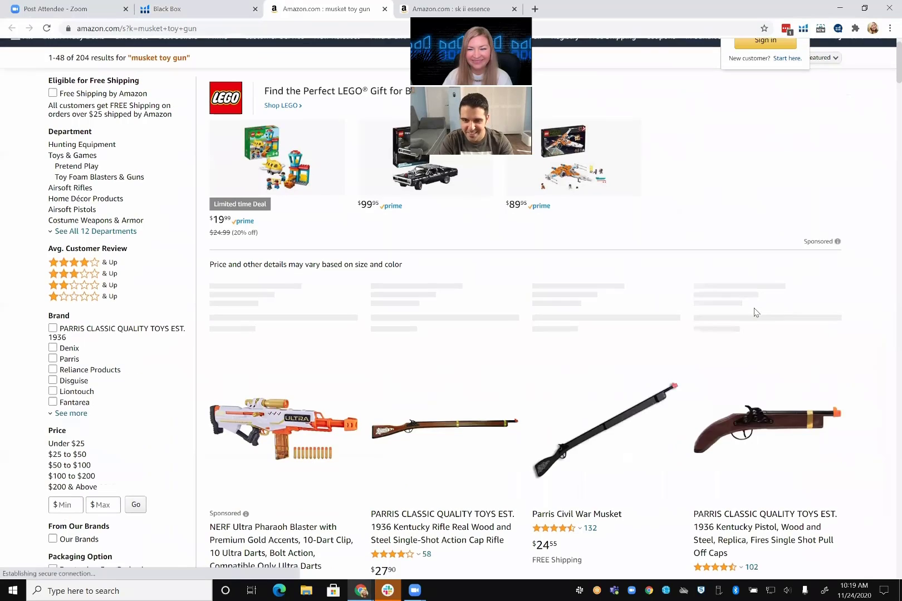
scroll(755, 312, "down", 1)
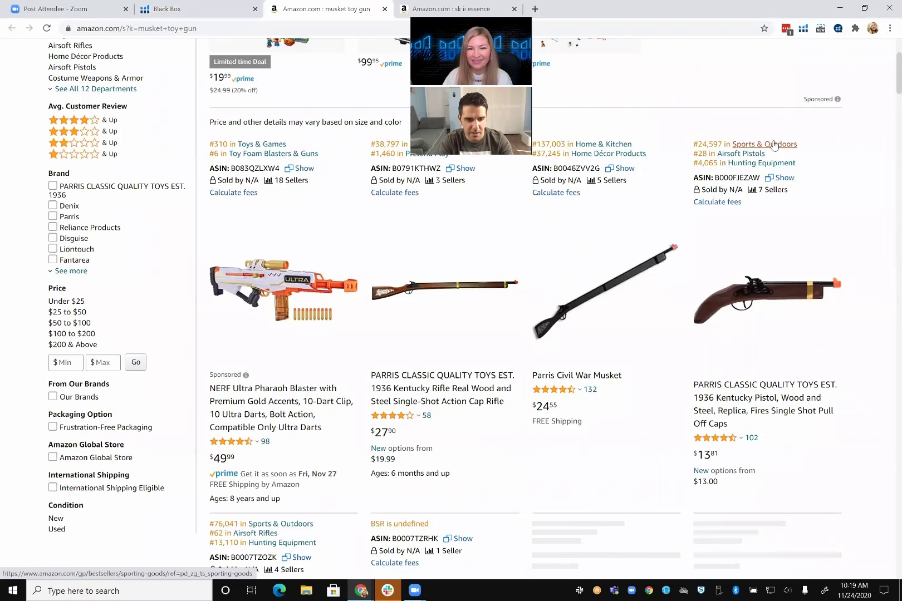
scroll(773, 148, "down", 1)
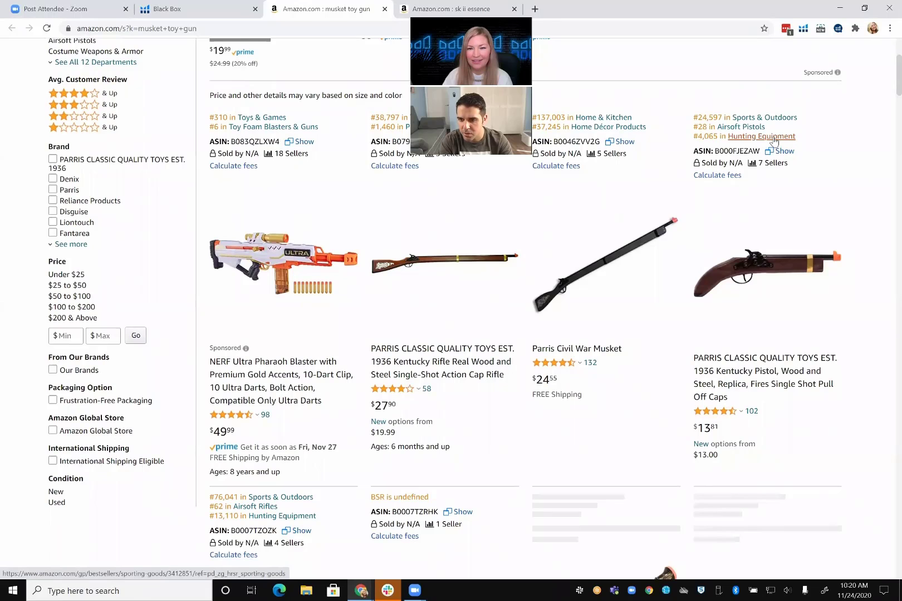
left_click(803, 27)
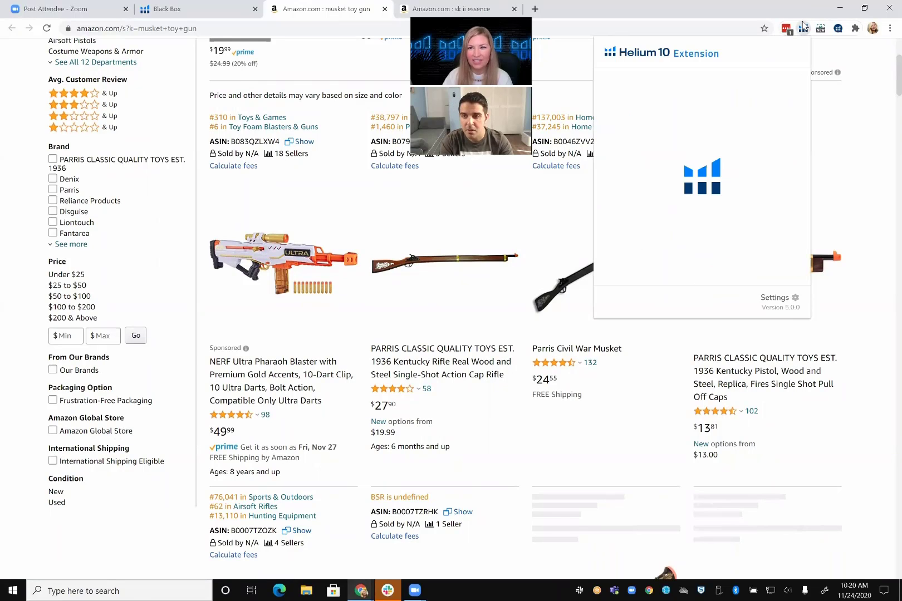
left_click(694, 120)
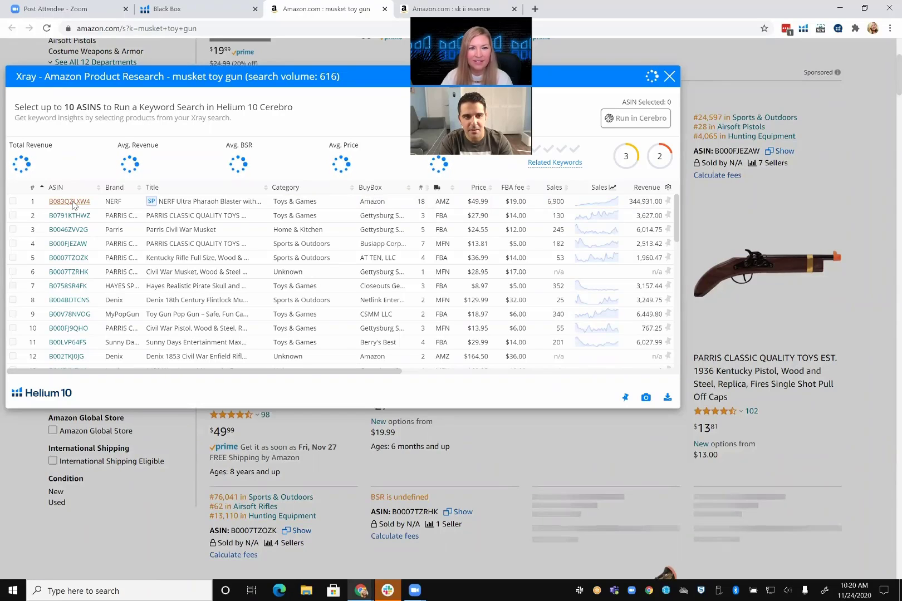
- Open the Amazon listing of the first Xray product, the NERF Ultra Pharaoh Blaster, and check its ratings and images
left_click(73, 204)
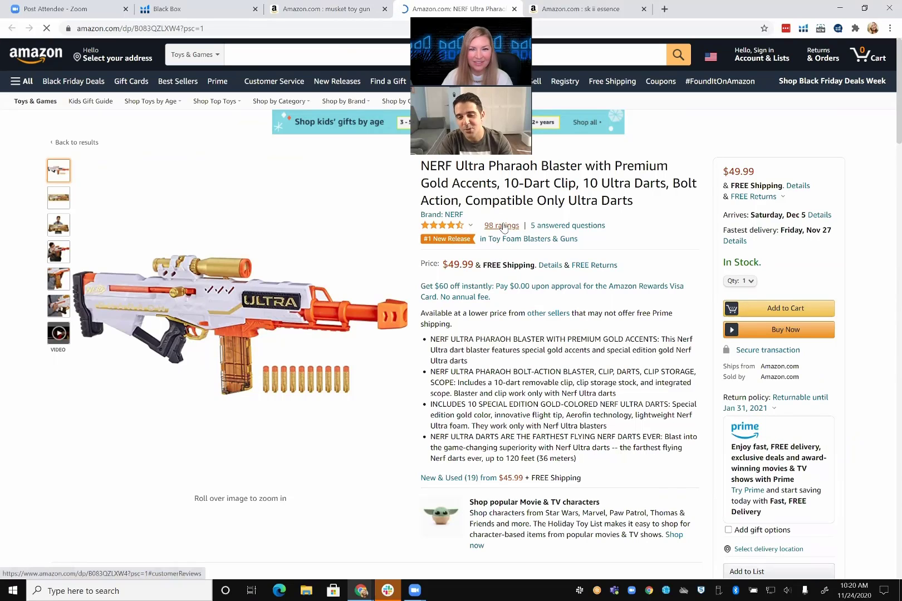
mouse_move(383, 318)
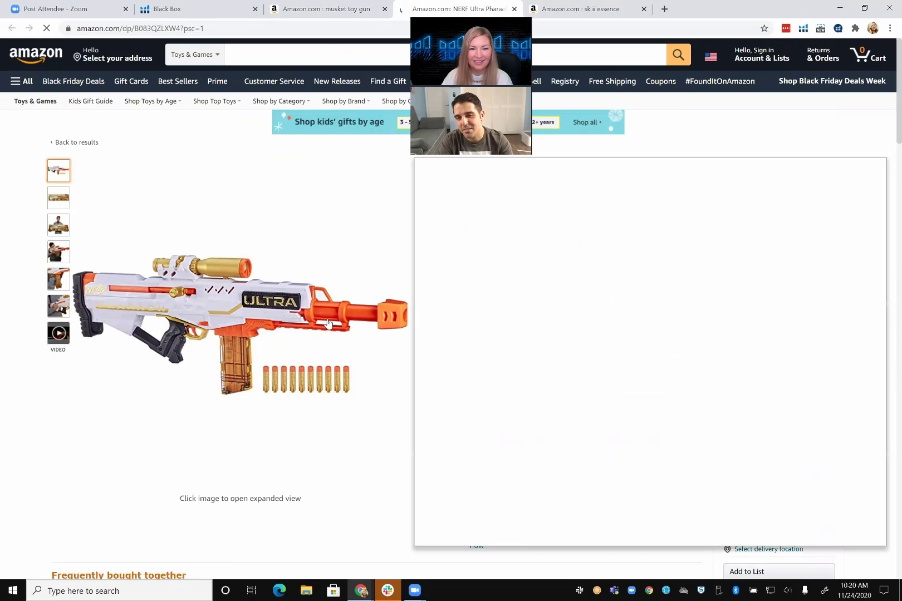
mouse_move(49, 195)
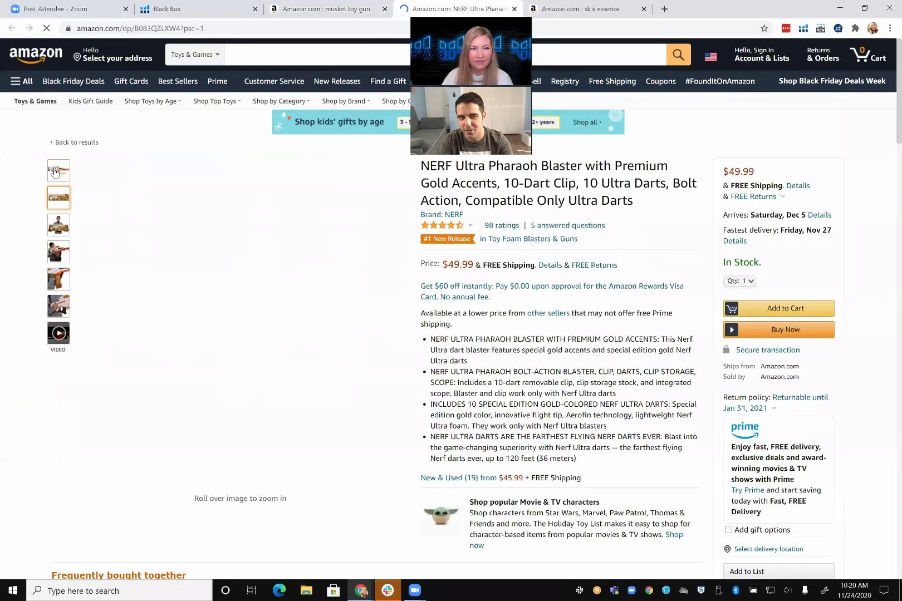
- Look through the product images and video preview of the NERF Ultra Pharaoh Blaster listing
mouse_move(55, 174)
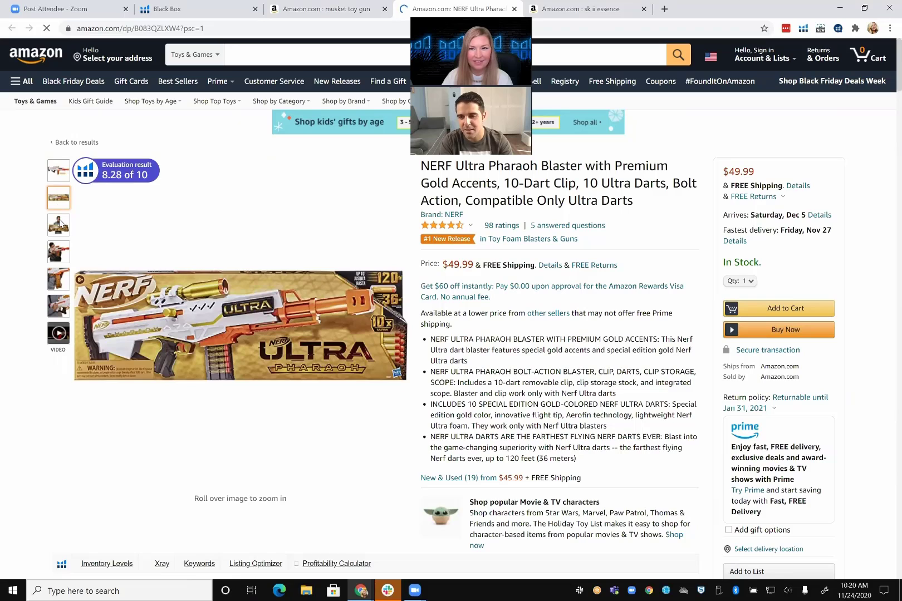
mouse_move(59, 233)
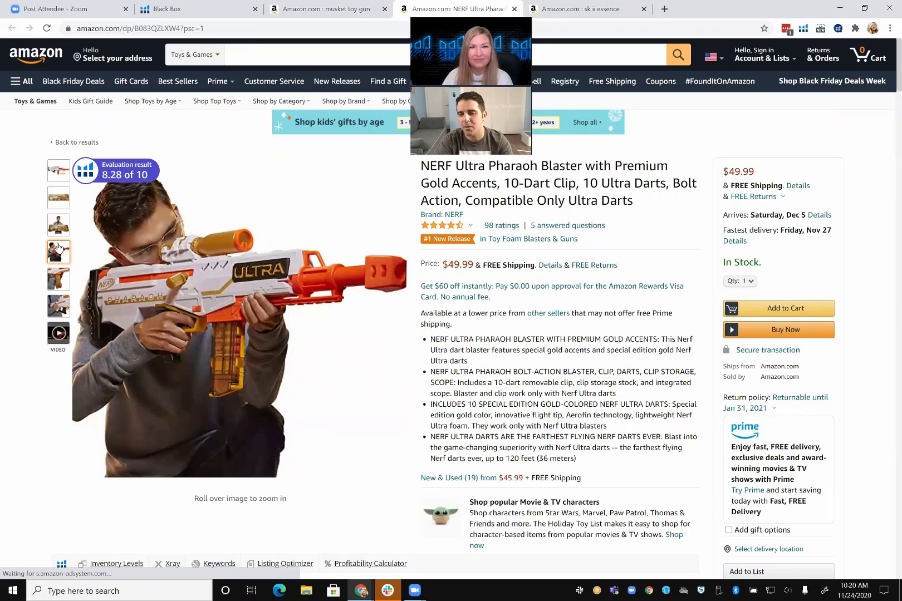
mouse_move(59, 283)
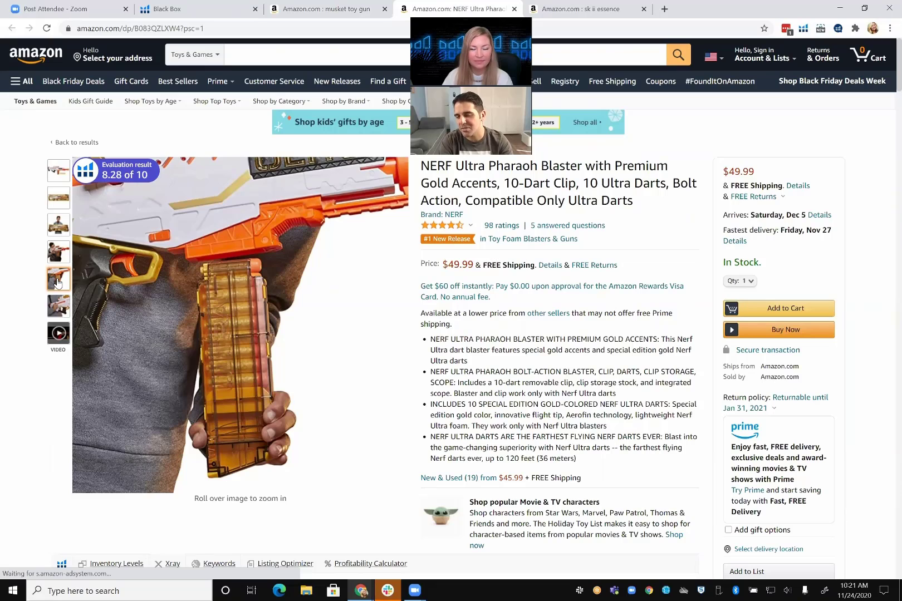
mouse_move(51, 310)
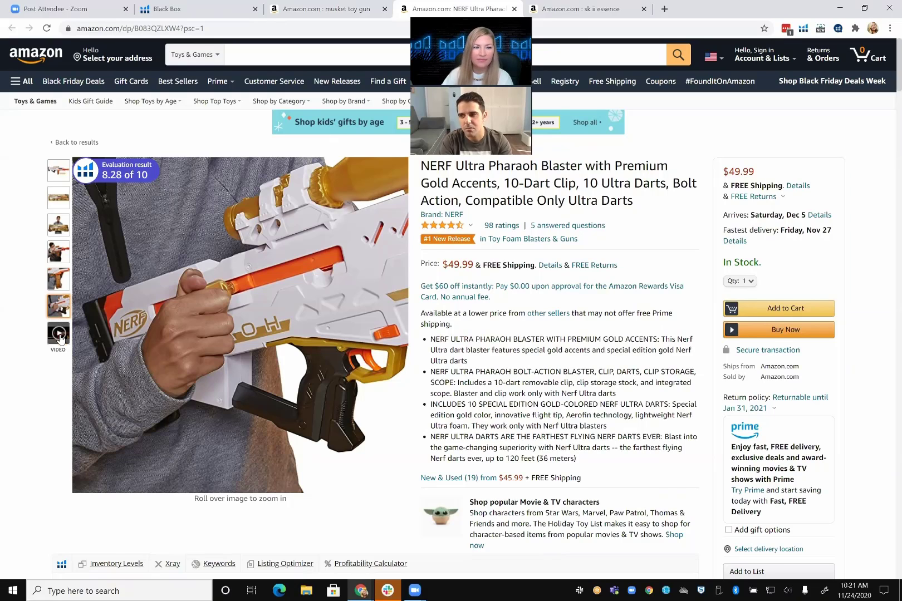
mouse_move(61, 342)
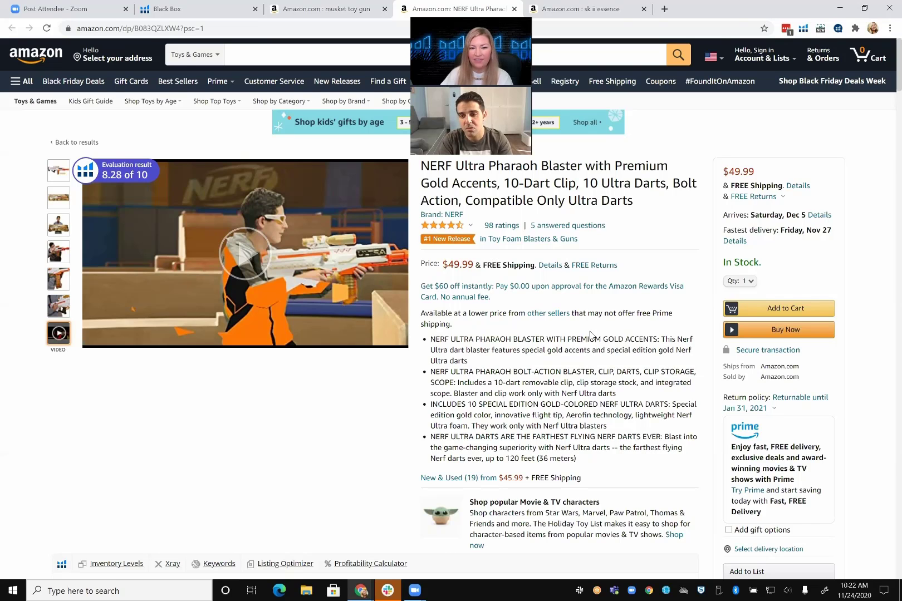
- Check the 30-day Helium 10 history chart, revenue calculator and related products on the NERF Ultra Pharaoh Blaster listing
scroll(591, 334, "down", 2)
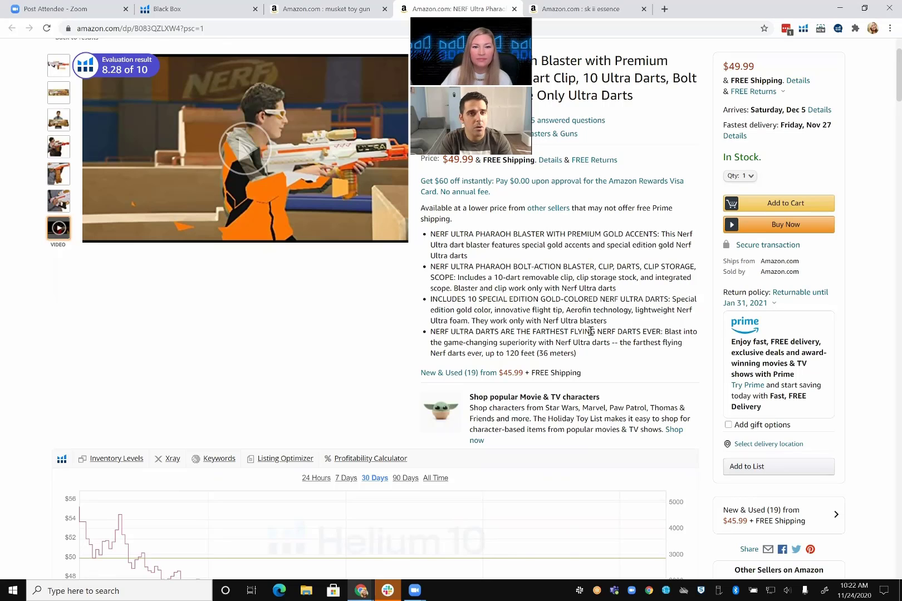
scroll(590, 331, "down", 10)
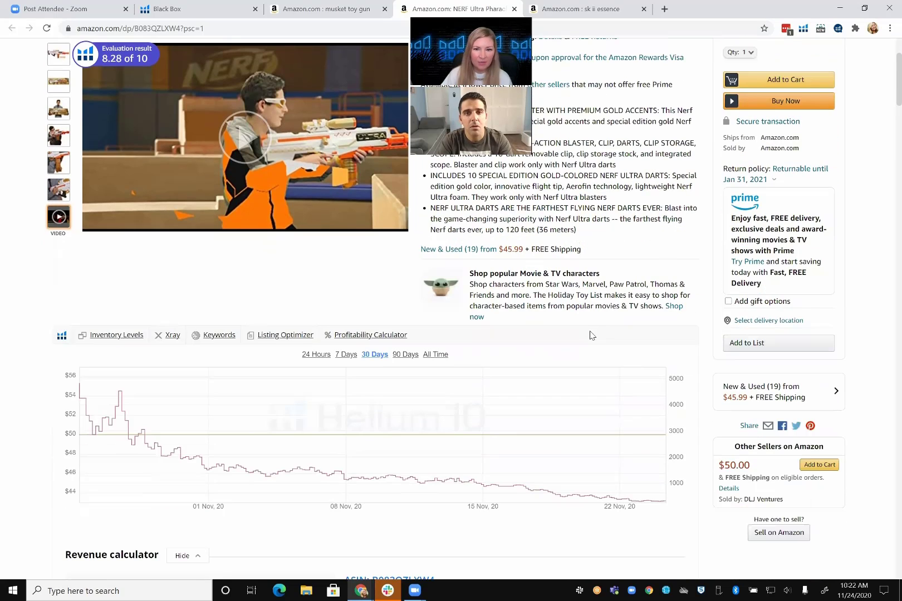
scroll(591, 334, "down", 2)
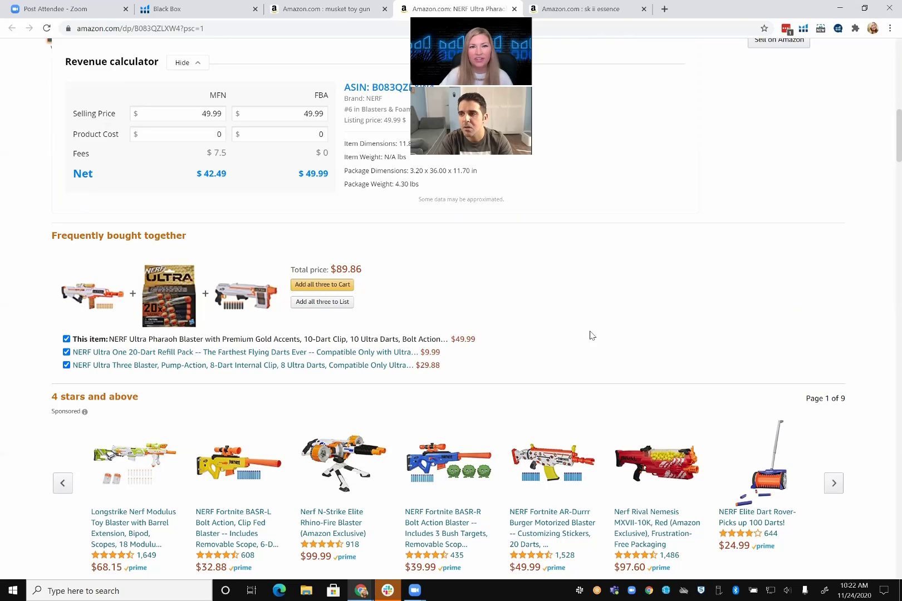
- Return to the "musket toy gun" Xray results and open the Amazon listing of the MyPopGun Toy Gun Pop Gun
left_click(333, 9)
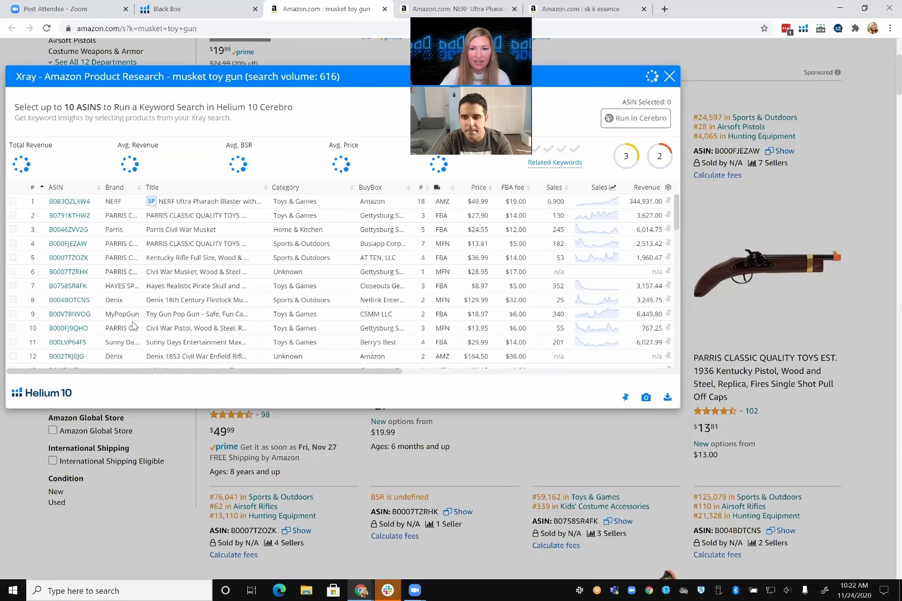
mouse_move(66, 323)
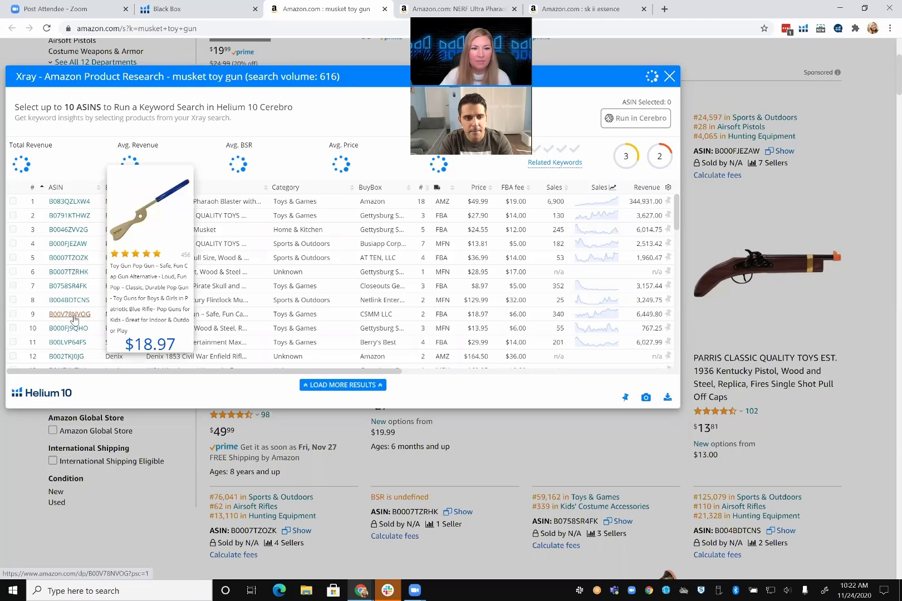
left_click(69, 315)
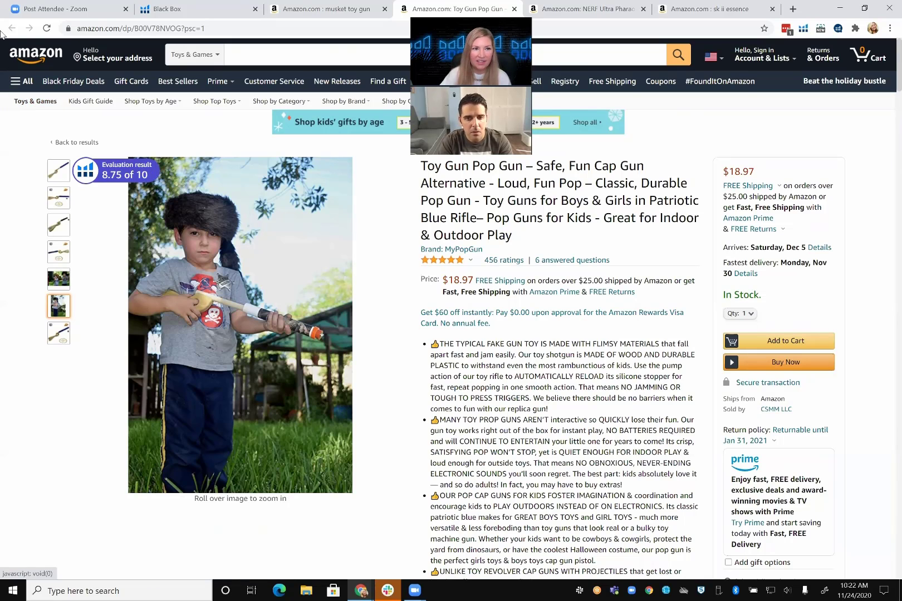
- Reopen the Amazon results for "musket toy gun" from the Black Box keyword list and run Xray product research on them
left_click(205, 11)
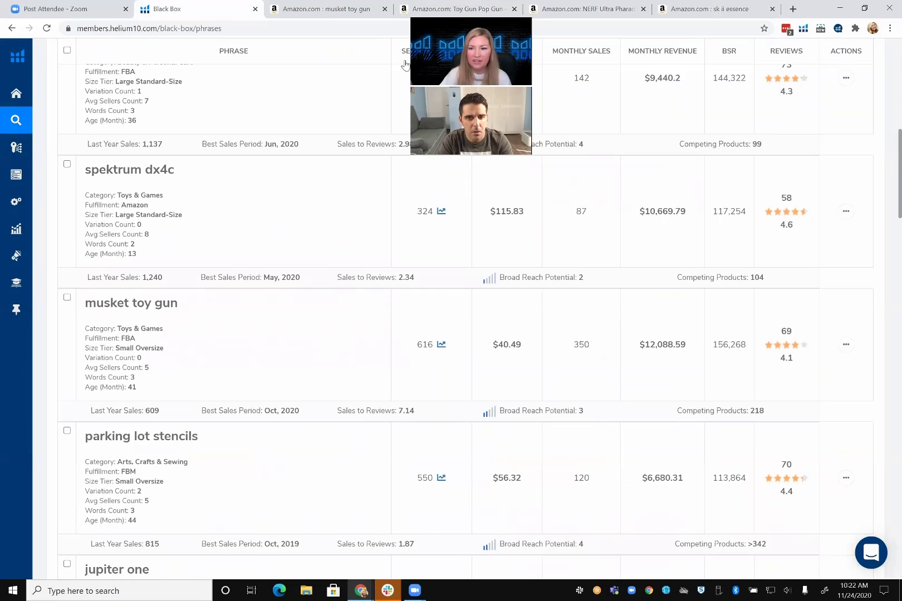
left_click(846, 345)
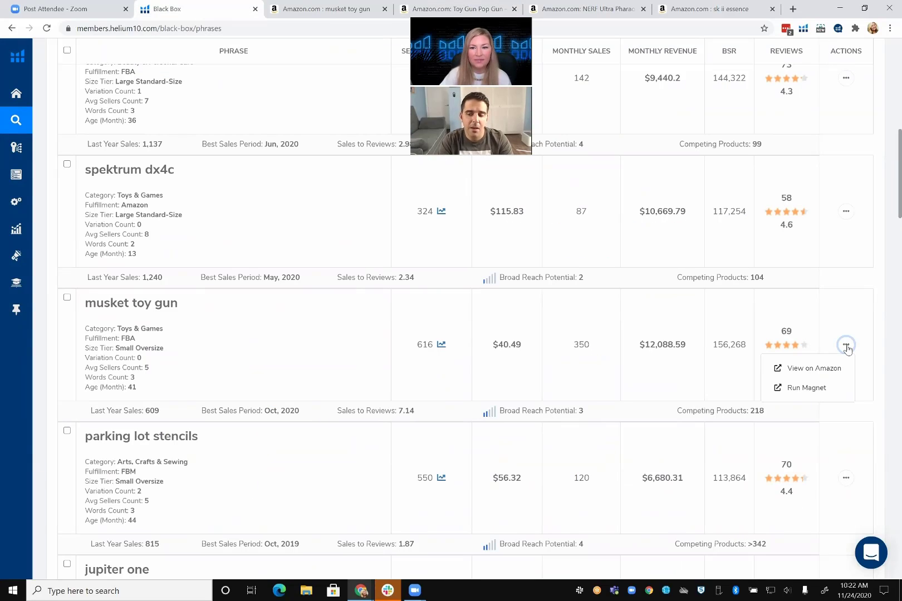
left_click(802, 368)
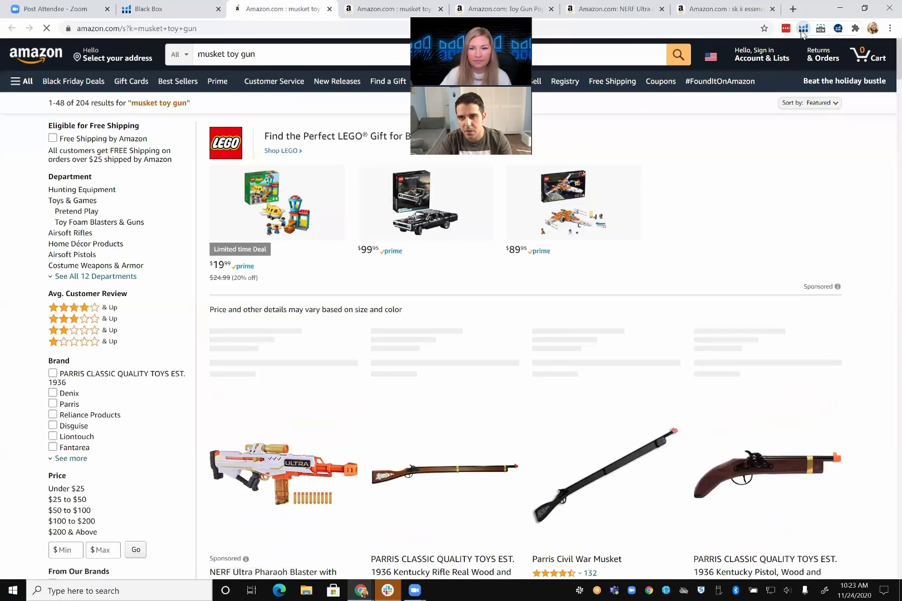
left_click(801, 32)
left_click(684, 121)
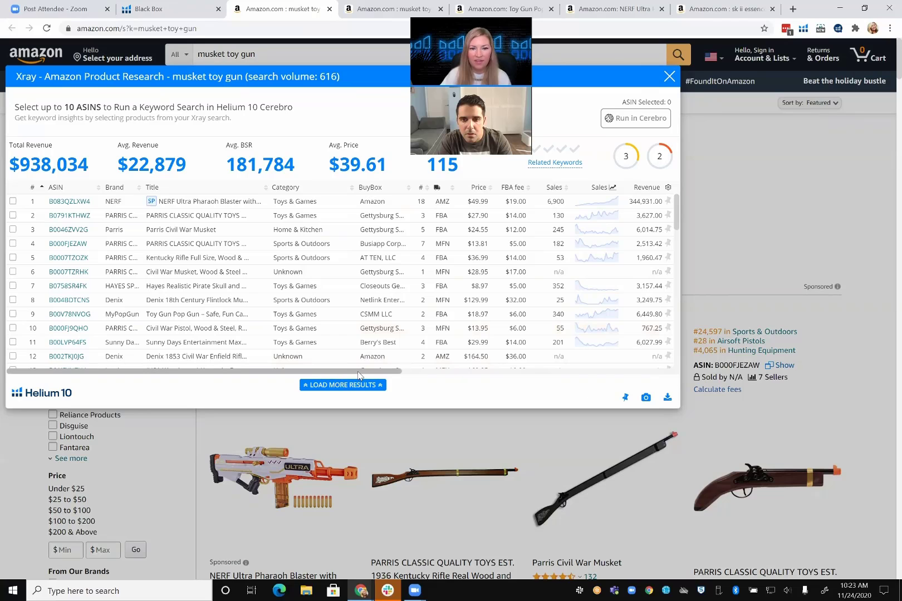
- Check the review and BSR columns in Xray, and sort the "musket toy gun" products by price from highest to lowest
left_click_drag(359, 375, 496, 380)
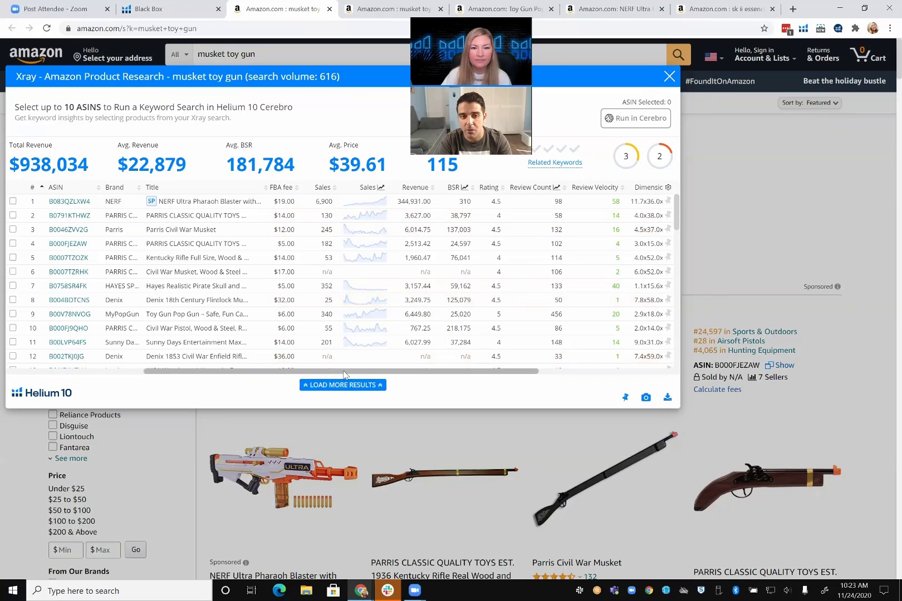
left_click_drag(349, 371, 89, 373)
scroll(425, 317, "up", 1)
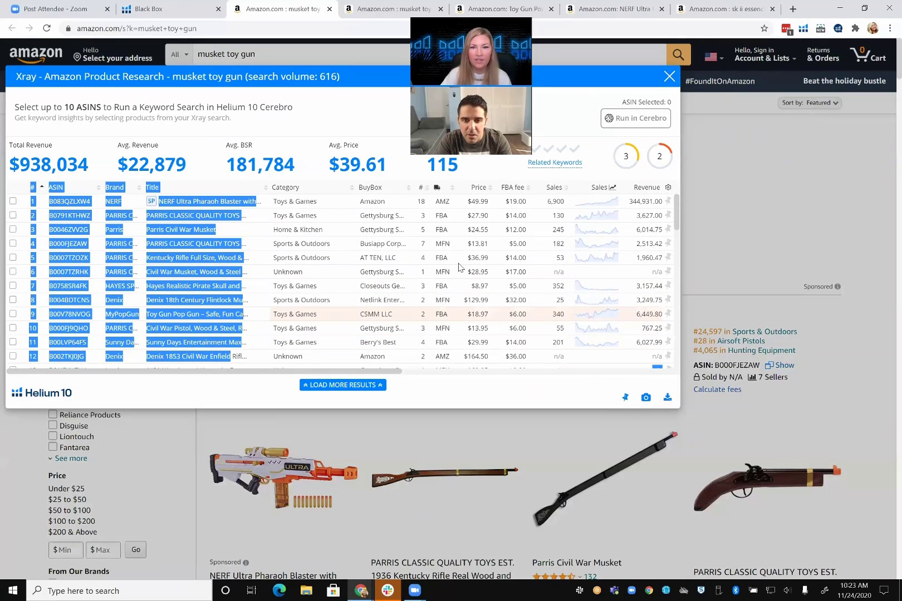
left_click(485, 190)
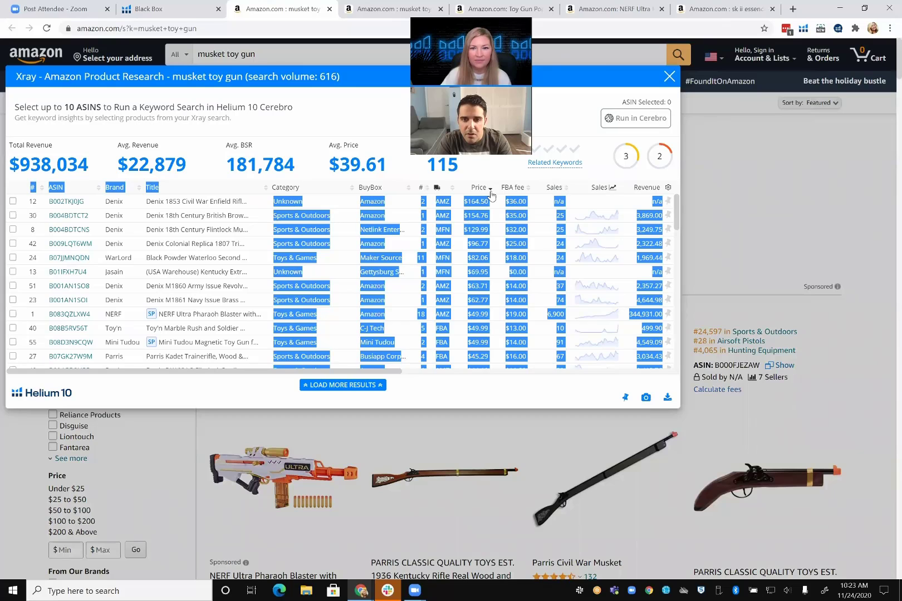
left_click(484, 179)
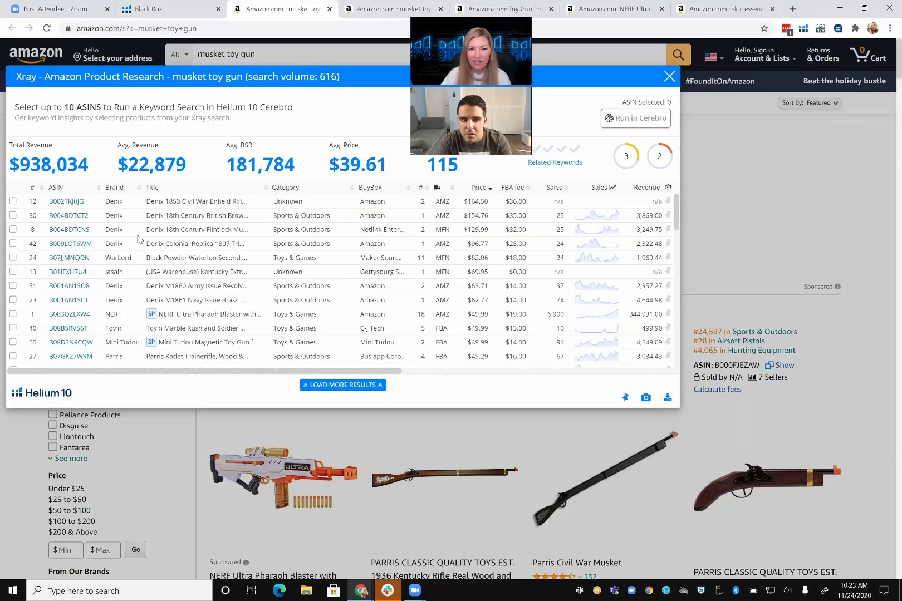
- Examine the sales, revenue, BSR, review counts and review velocity of the higher-priced "musket toy gun" products in Xray
left_click_drag(337, 372, 374, 372)
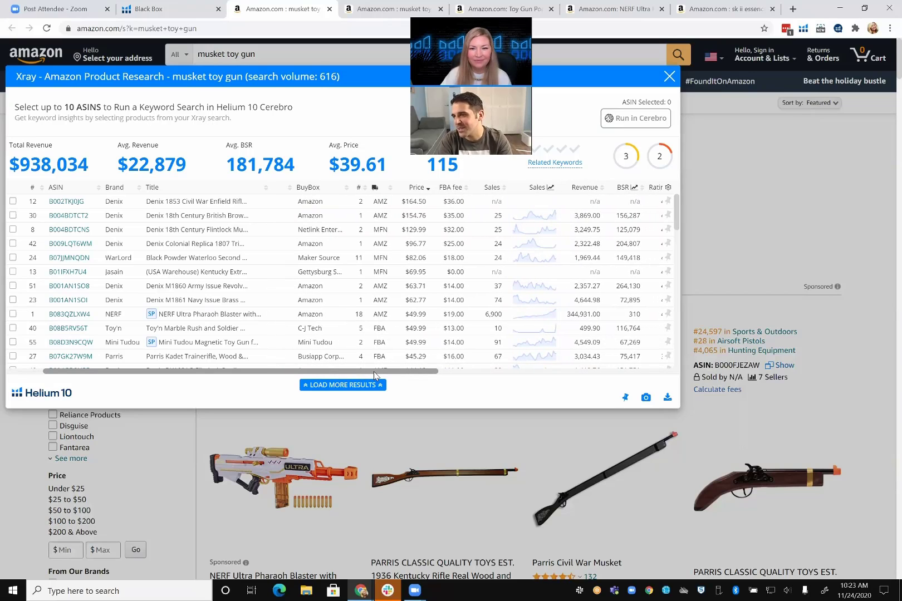
left_click_drag(374, 372, 467, 377)
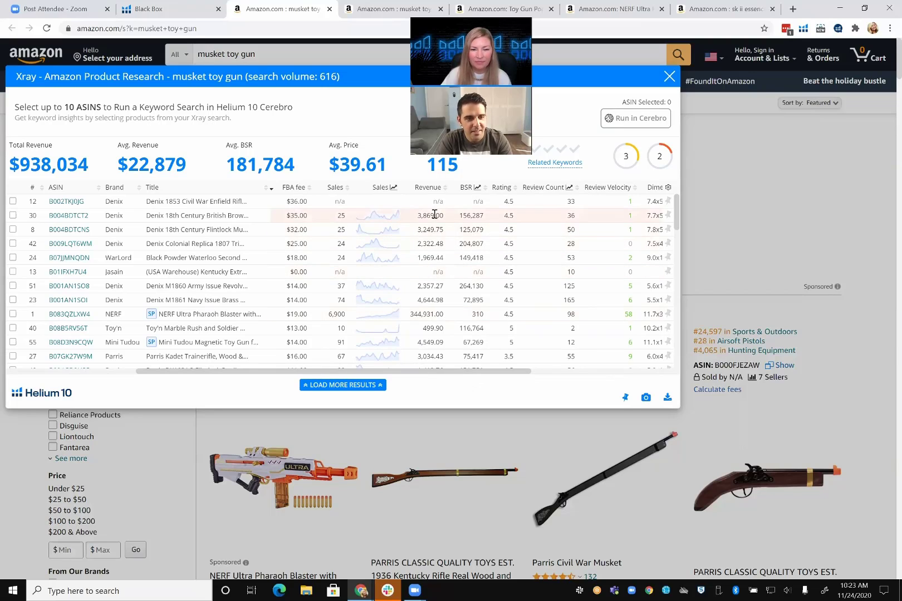
scroll(428, 238, "down", 1)
scroll(429, 239, "down", 2)
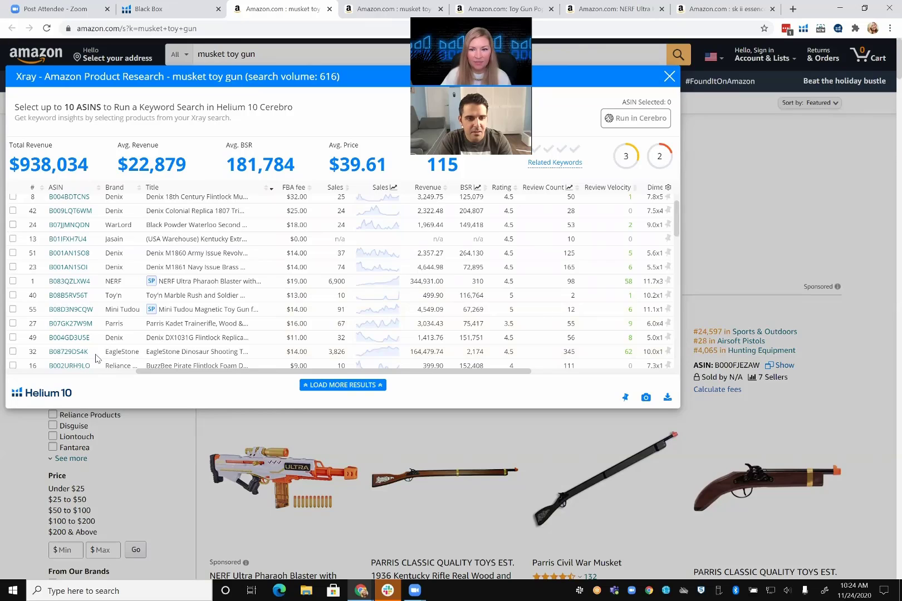
- Check the price, sales and rating of the EagleStone Dinosaur Shooting Toys in Xray and open their Amazon listing
mouse_move(92, 356)
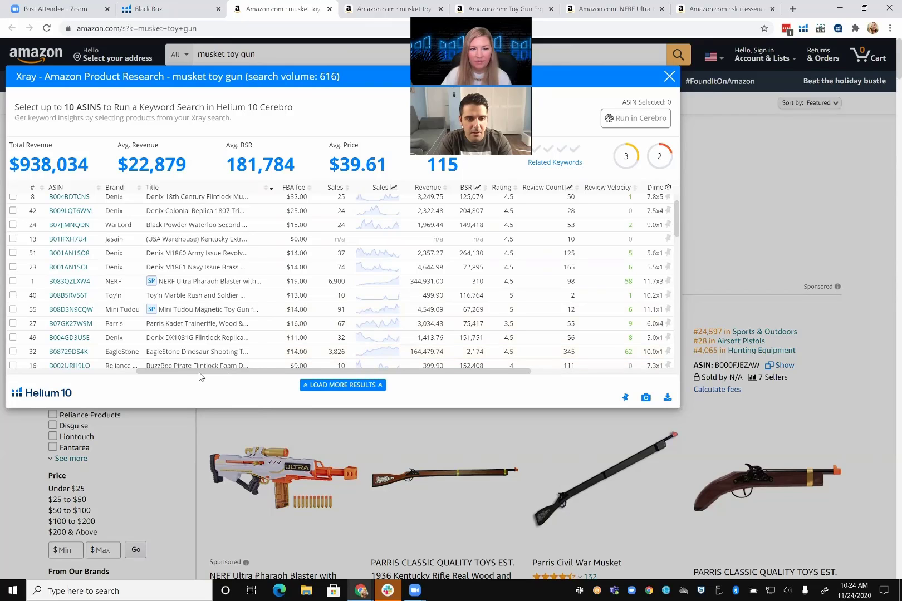
key("ctrl+a")
left_click_drag(202, 372, 147, 372)
left_click(196, 396)
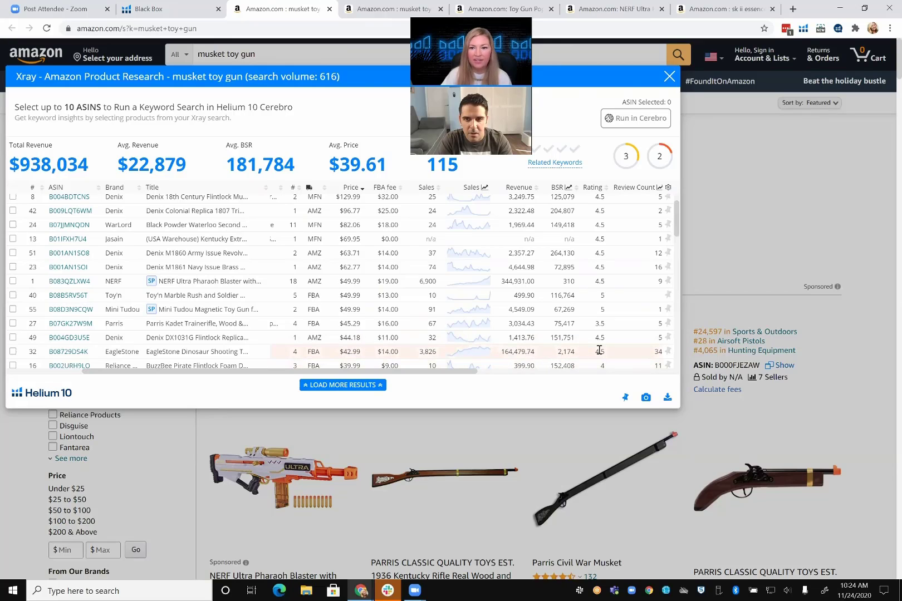
left_click(62, 356)
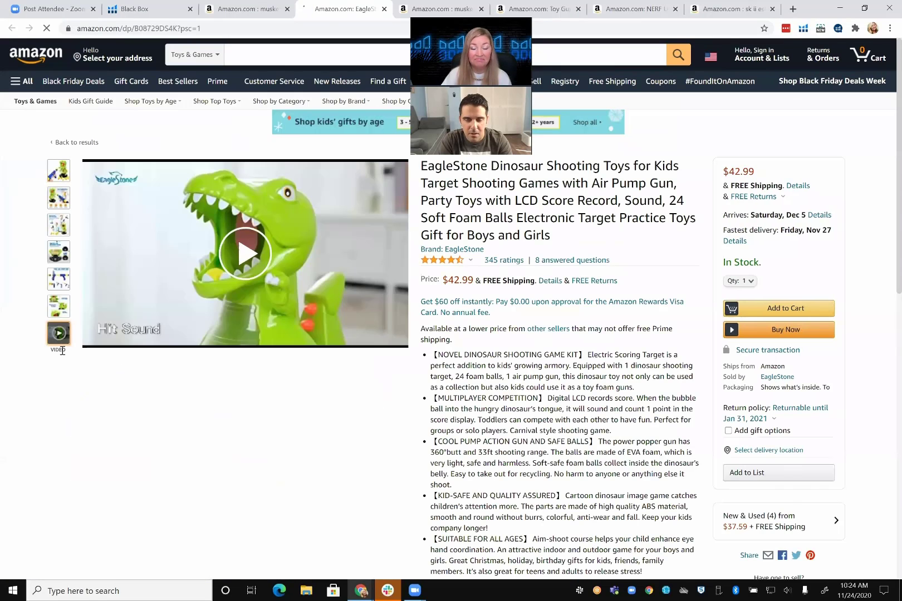
- Look through the EagleStone Dinosaur Shooting Toys images, from the main photo to the air pump gun graphic
mouse_move(62, 173)
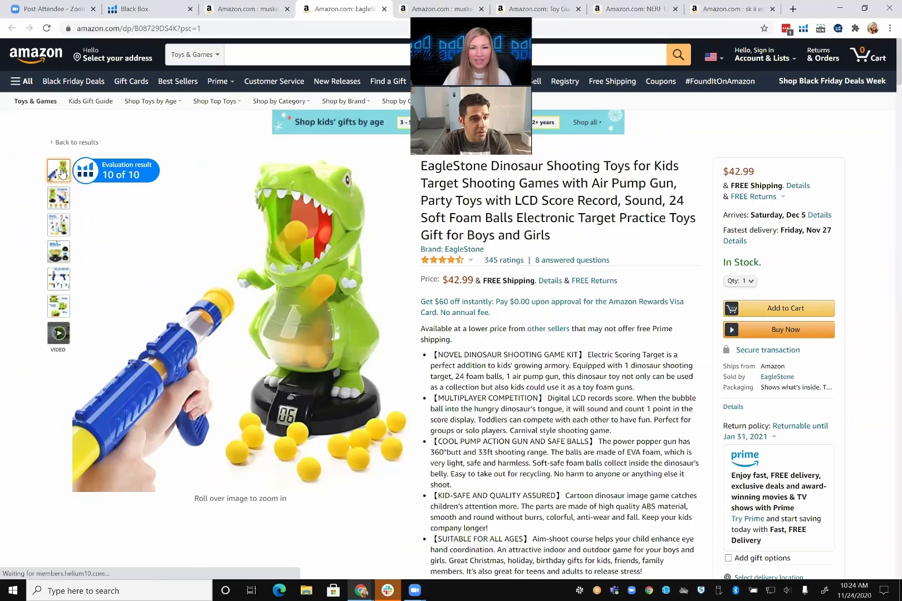
mouse_move(58, 202)
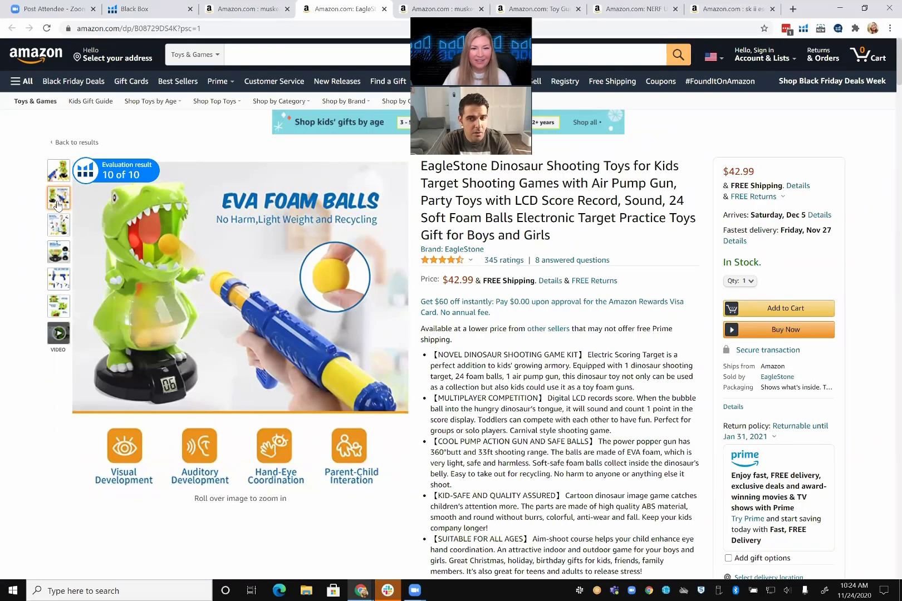
mouse_move(57, 231)
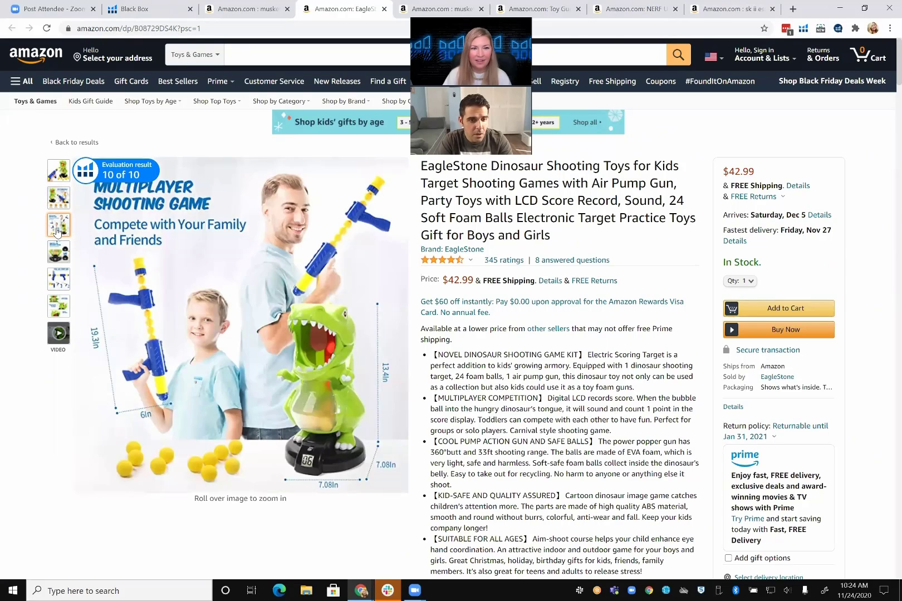
mouse_move(55, 259)
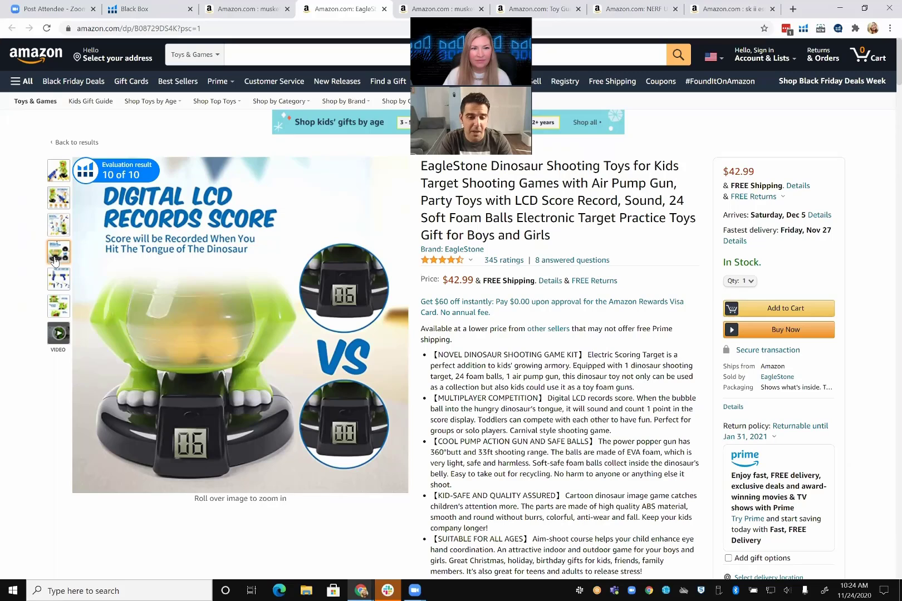
mouse_move(56, 287)
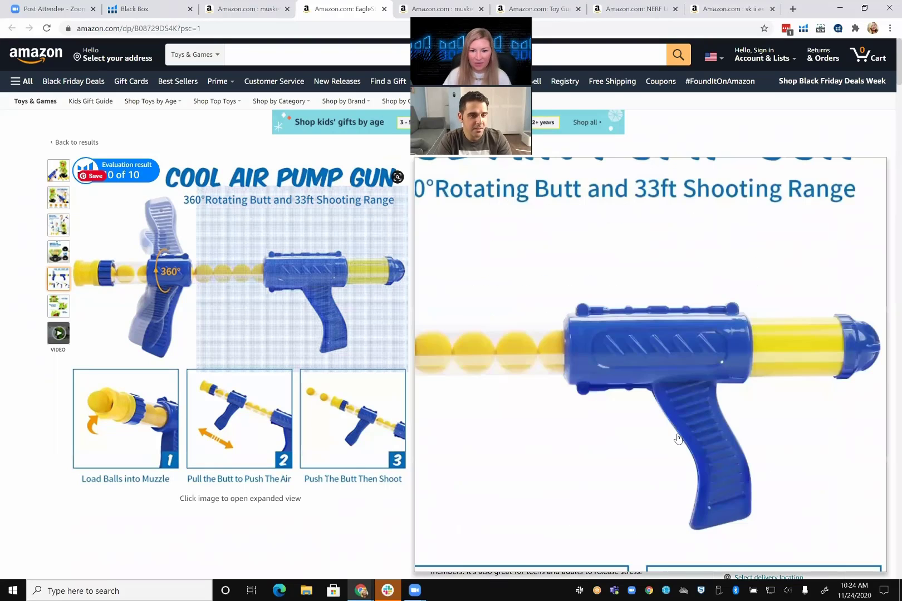
- Search the EagleStone listing page for the word "patent" and look over its related products and description
right_click(643, 410)
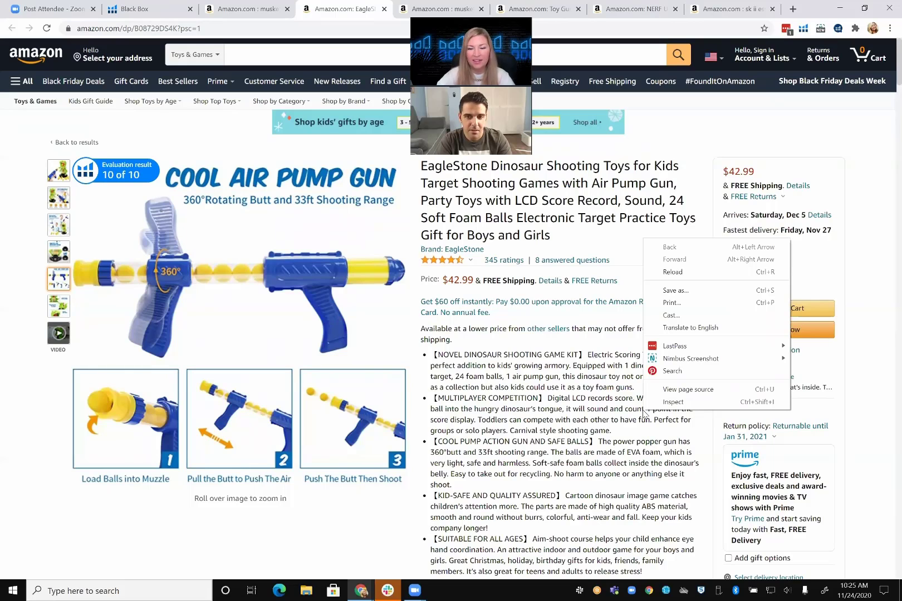
left_click(569, 386)
key("ctrl+f")
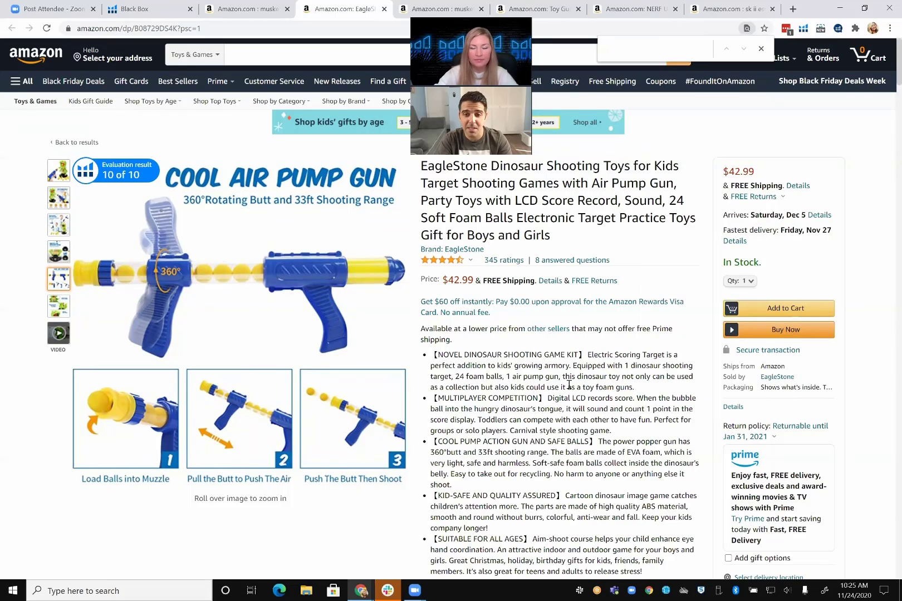
type("patent")
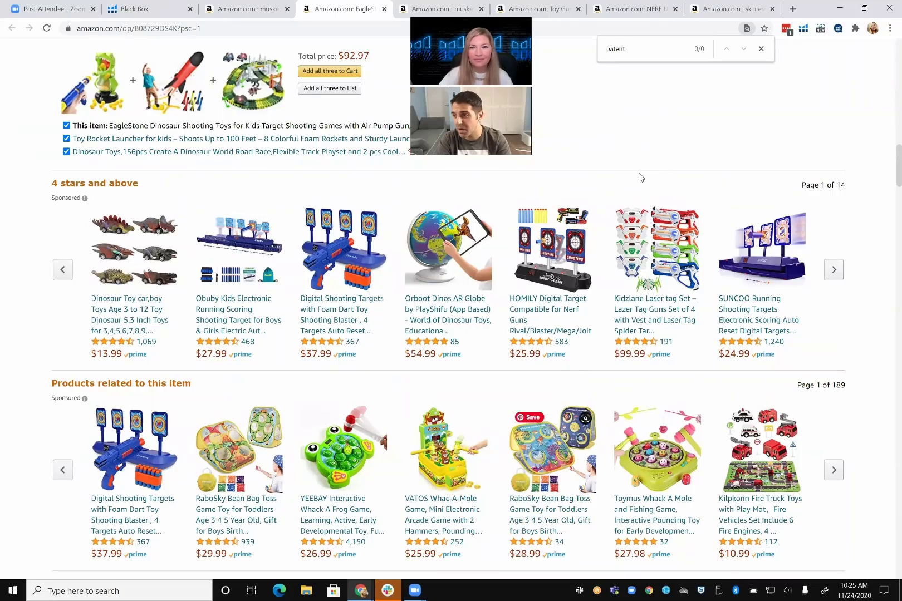
scroll(628, 136, "up", 6)
scroll(628, 136, "up", 15)
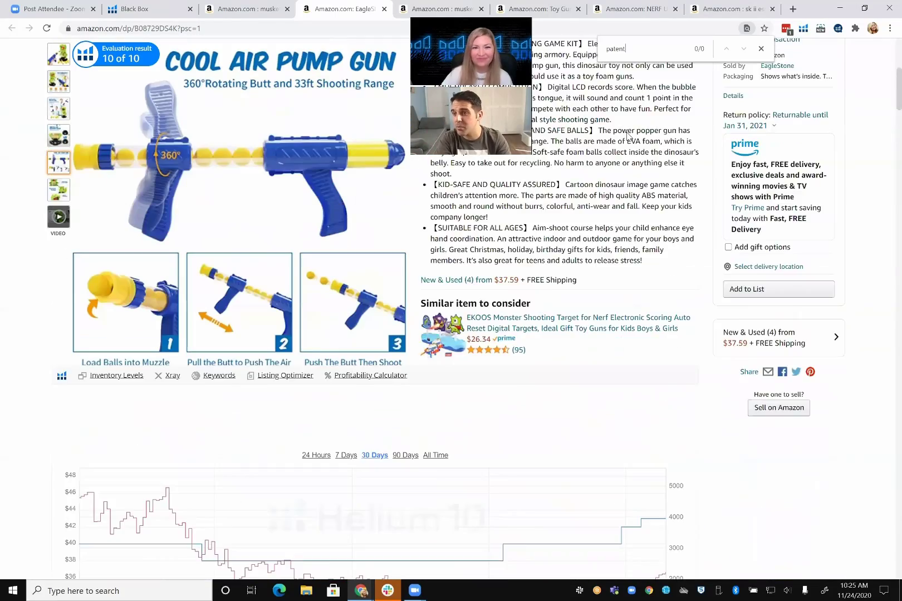
scroll(628, 137, "up", 1)
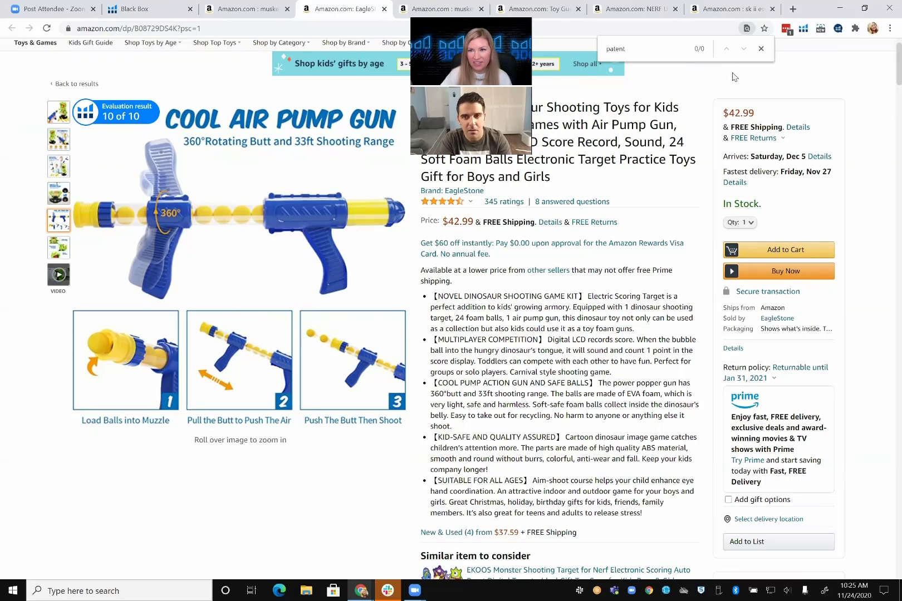
- Close the page search and look at the main product photo and details at the start of the EagleStone listing
left_click(761, 50)
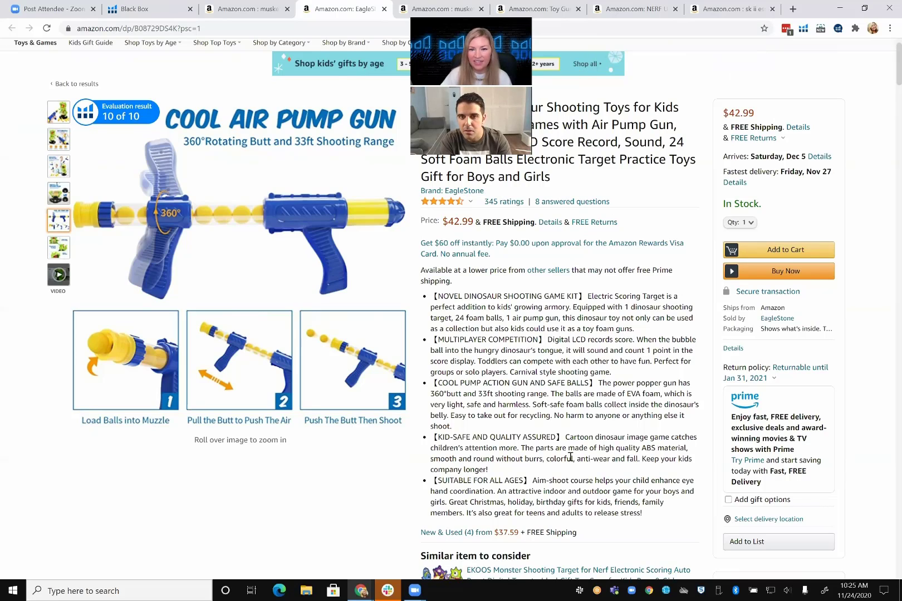
scroll(570, 457, "up", 1)
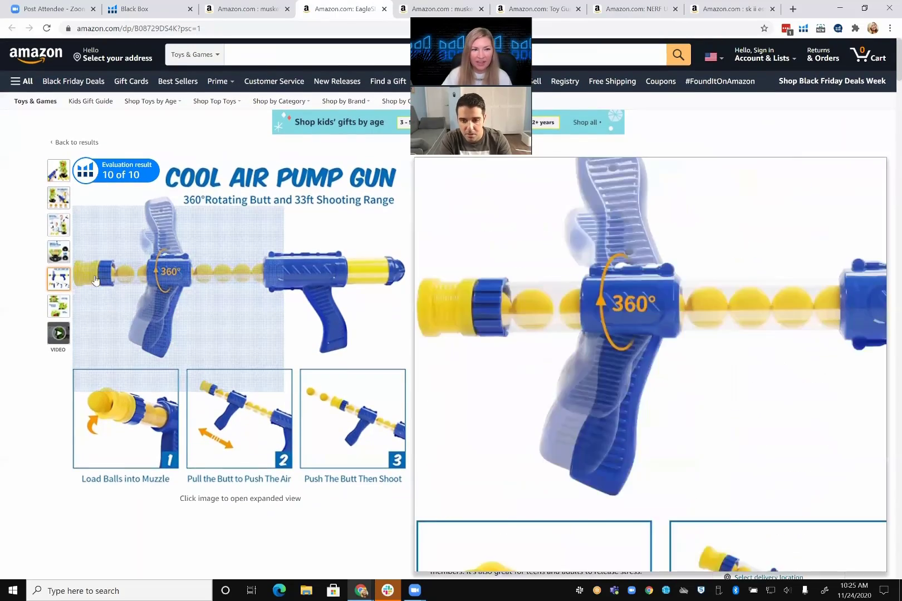
mouse_move(55, 171)
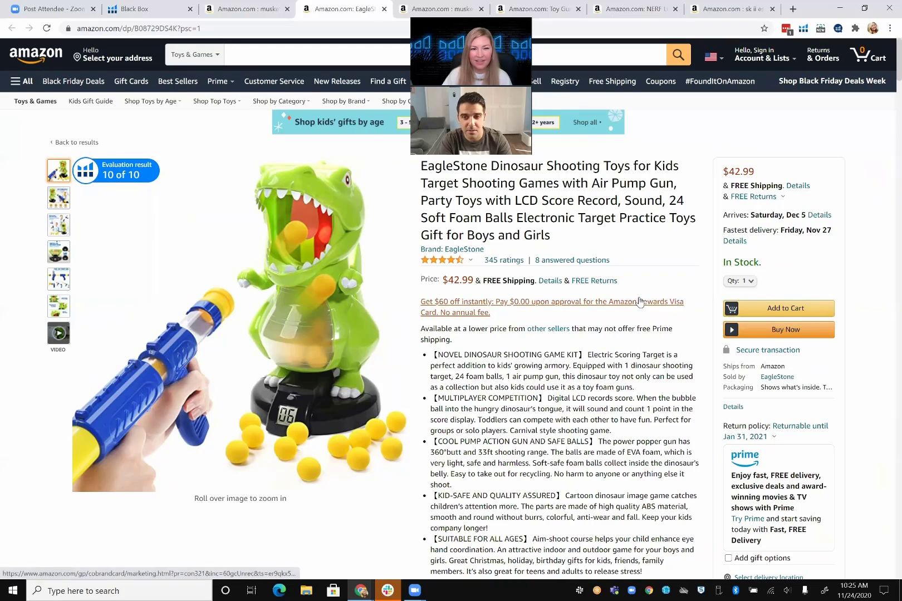
scroll(639, 302, "down", 1)
scroll(639, 302, "down", 1)
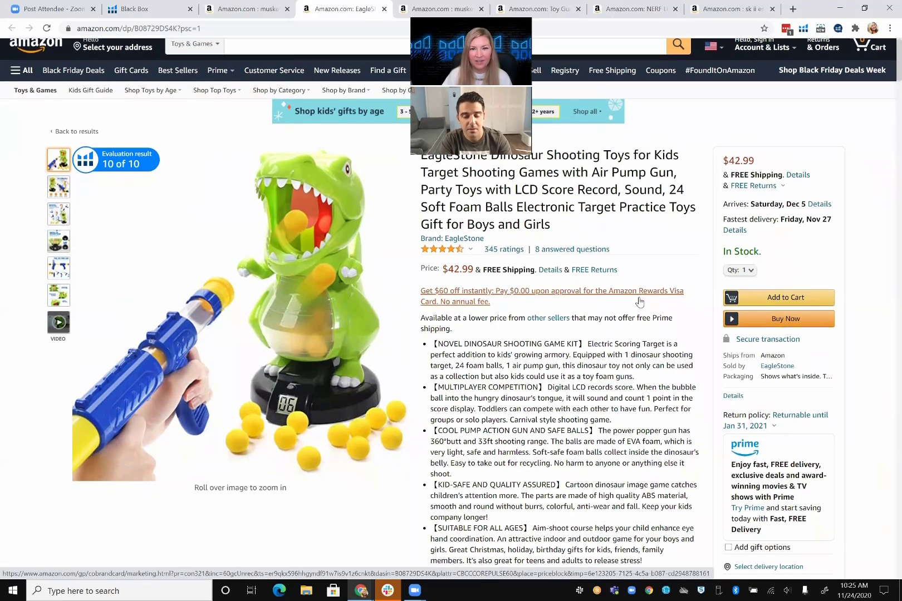
scroll(639, 295, "up", 1)
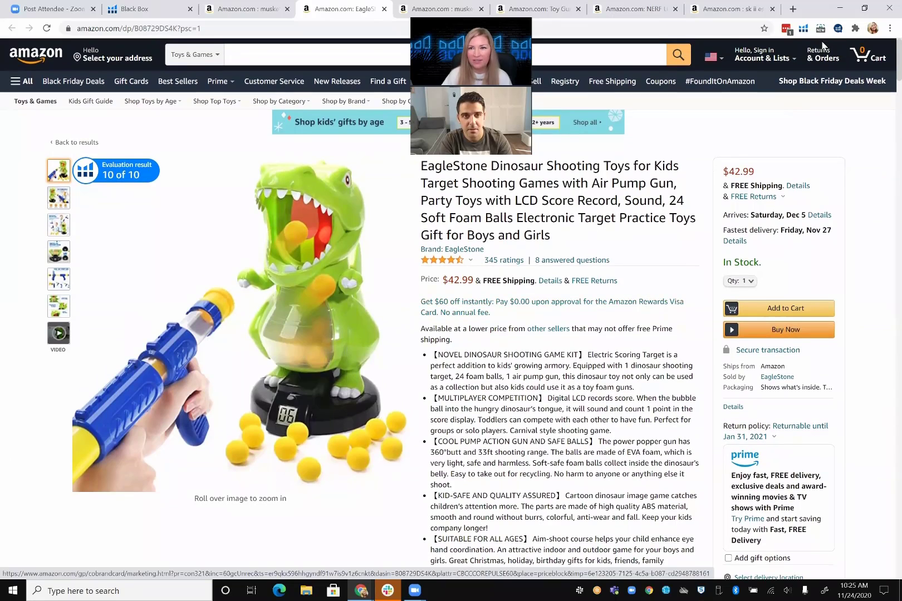
- Check the EagleStone toy's fees, net profit, margin and ROI in the Profitability Calculator, closing it and the Windows license notice
left_click(803, 29)
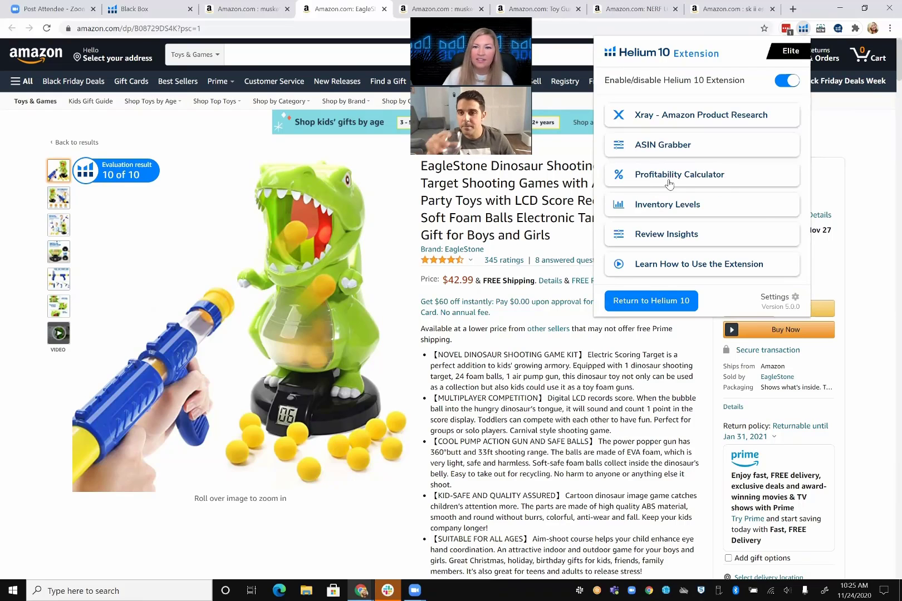
left_click(671, 177)
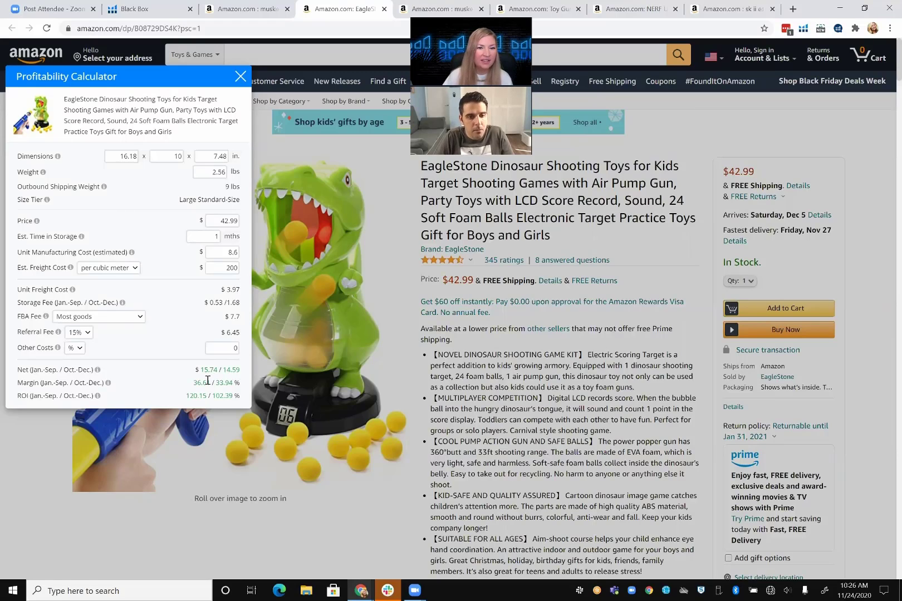
left_click(240, 77)
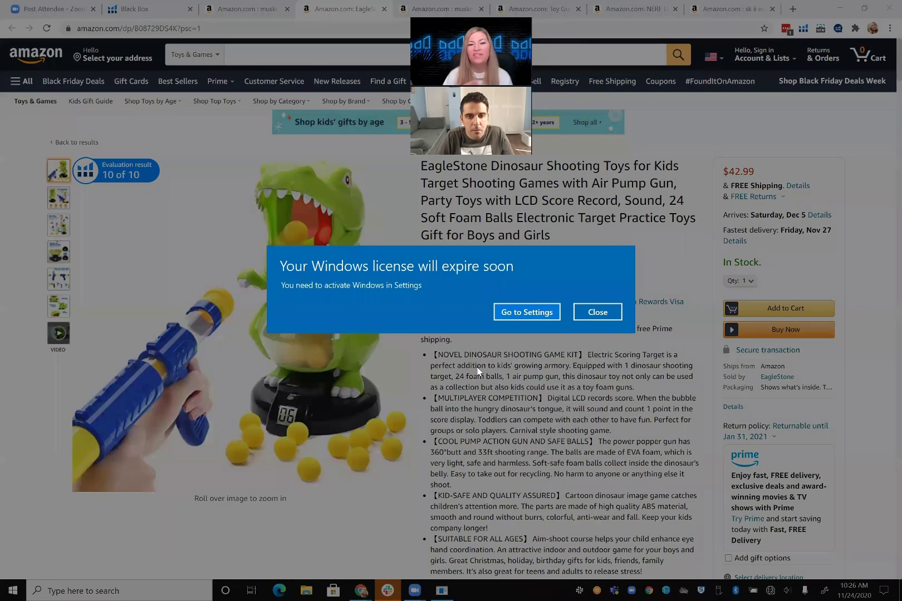
left_click(594, 315)
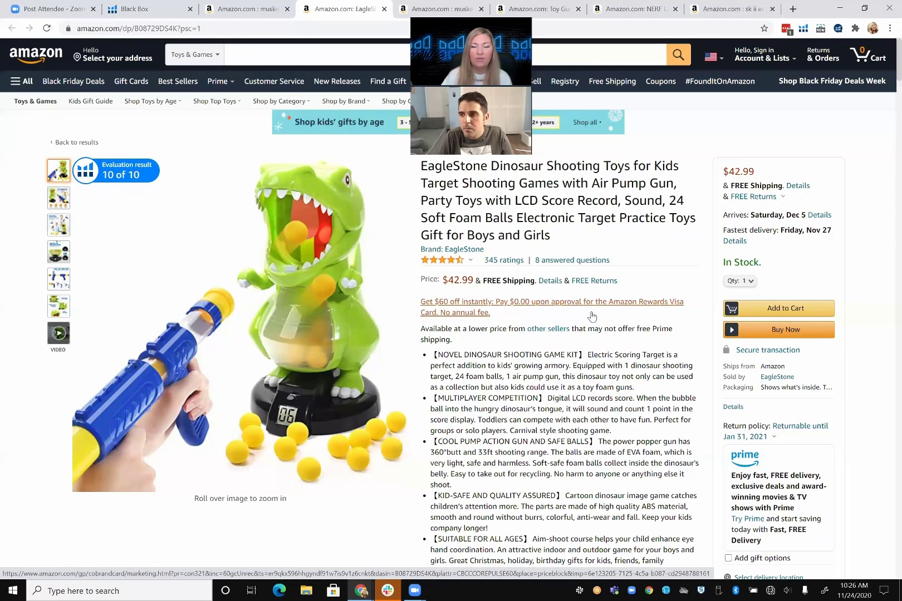
- Look over the EagleStone listing's price and BSR chart, revenue calculator, bundle offer and Frequently bought together section
scroll(592, 249, "down", 1)
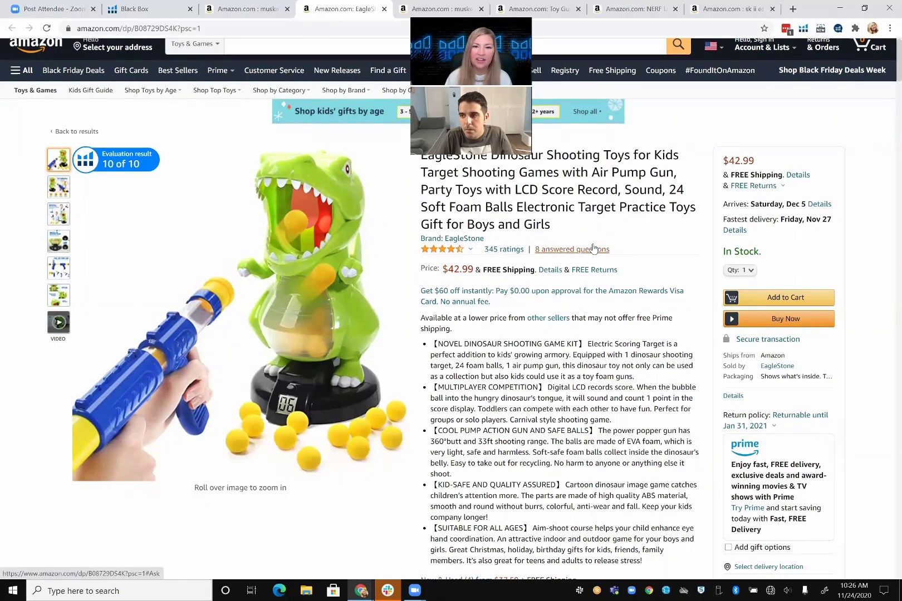
scroll(593, 249, "down", 20)
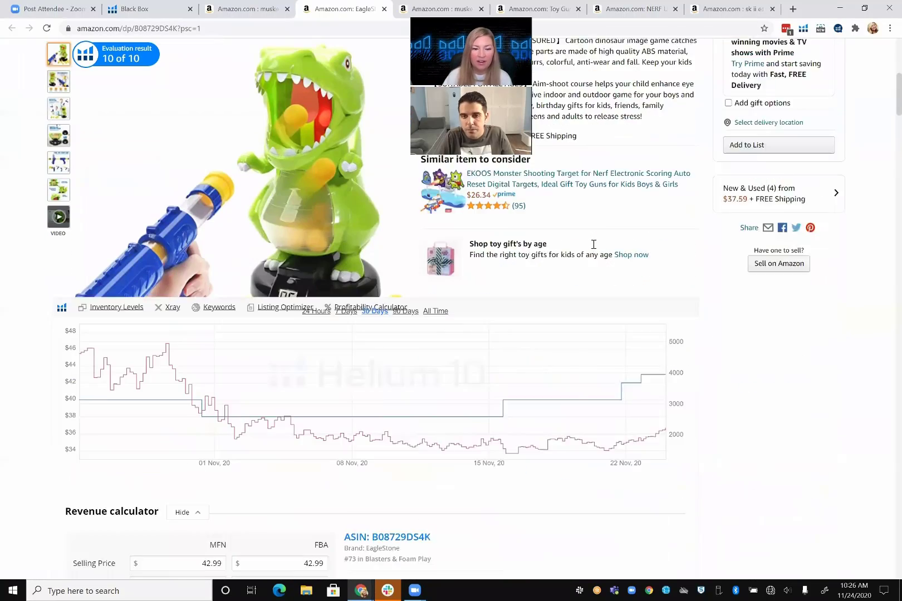
scroll(594, 248, "down", 2)
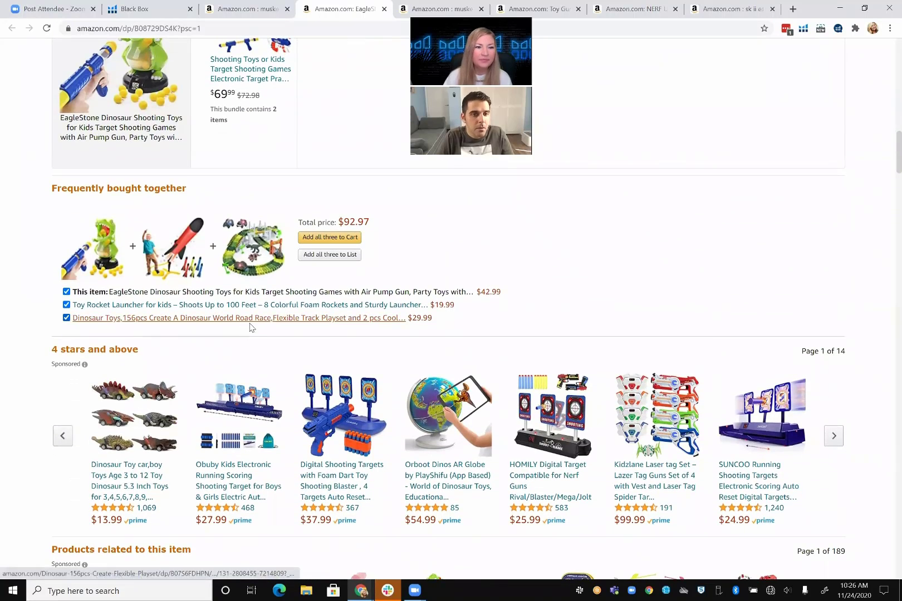
scroll(265, 301, "up", 8)
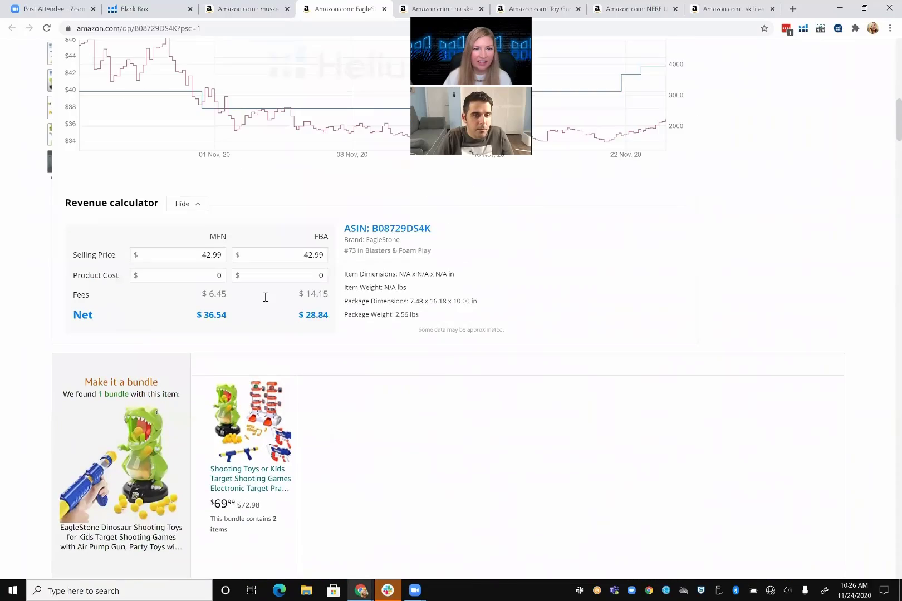
scroll(398, 507, "down", 4)
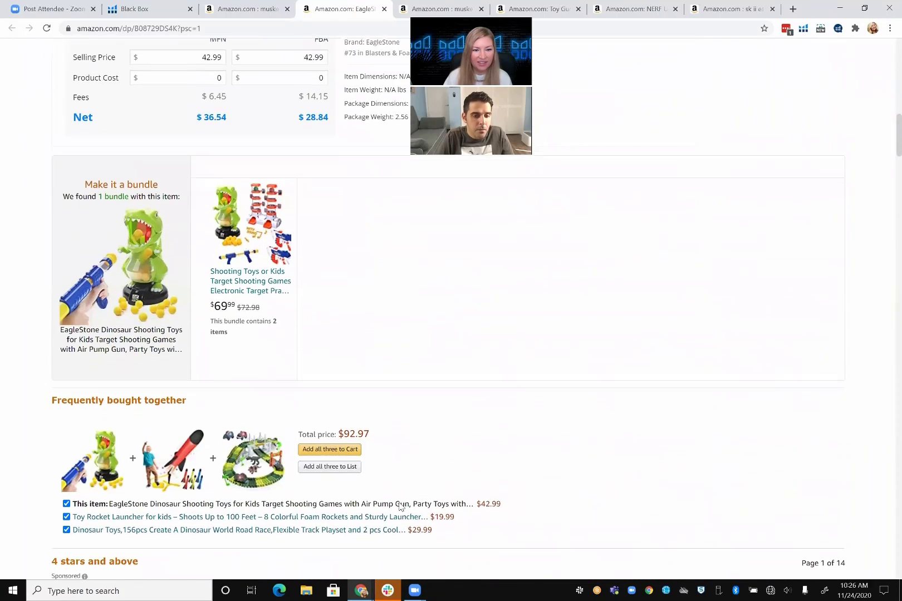
scroll(399, 506, "up", 9)
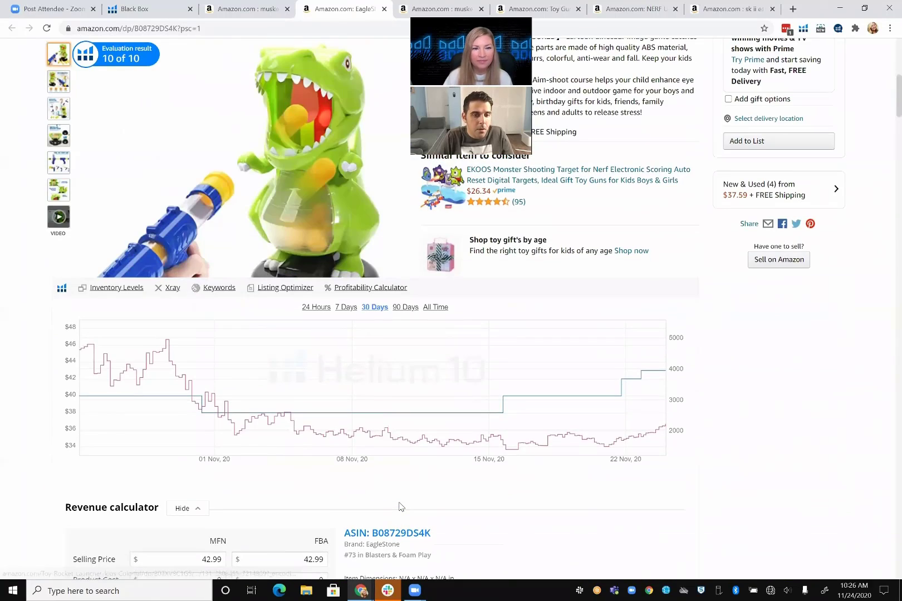
- Run the EagleStone listing's keywords in Cerebro and open its full Frequently Bought Together list in Black Box Product Targeting
left_click(217, 289)
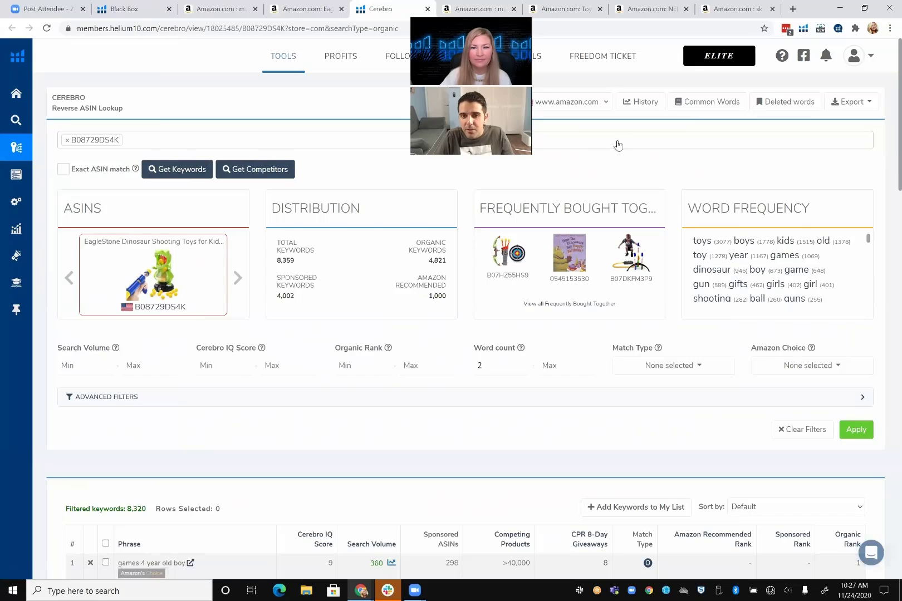
mouse_move(569, 209)
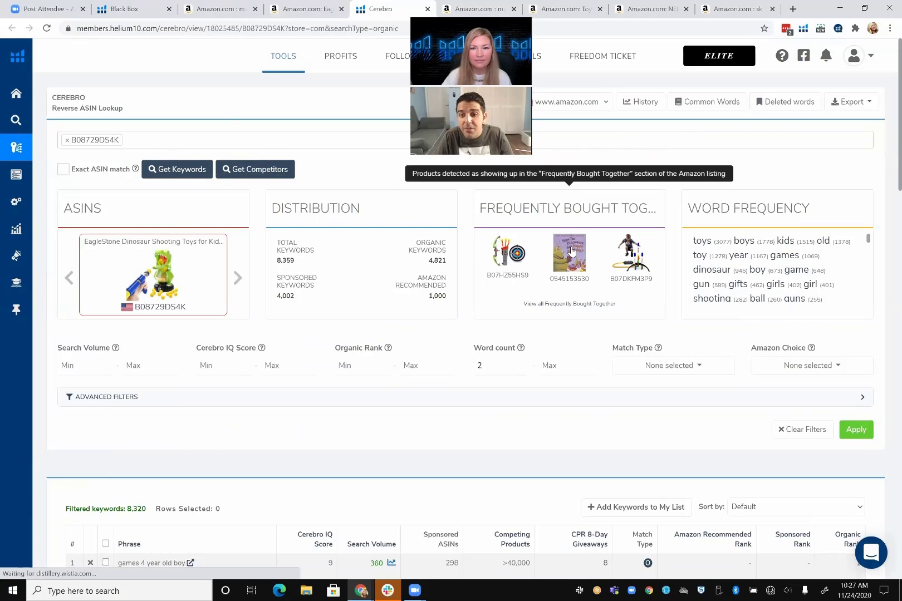
left_click(569, 305)
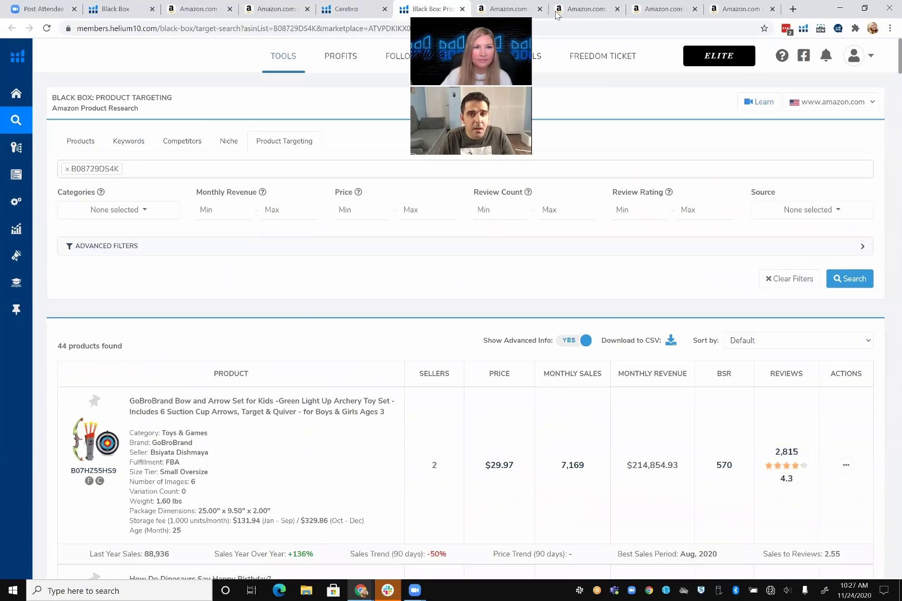
- Return to the EagleStone Amazon listing and check which products appear in its Frequently bought together section
left_click(200, 8)
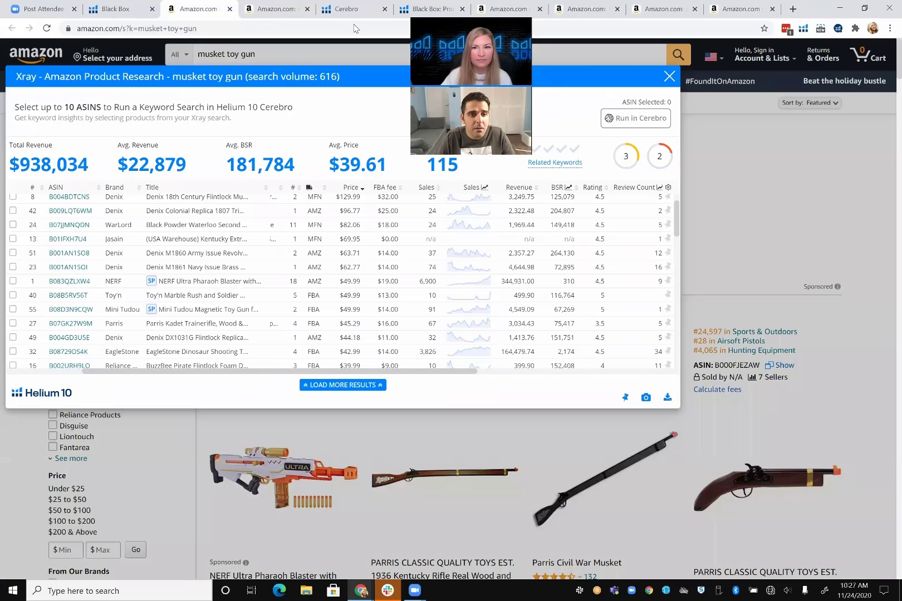
left_click(269, 12)
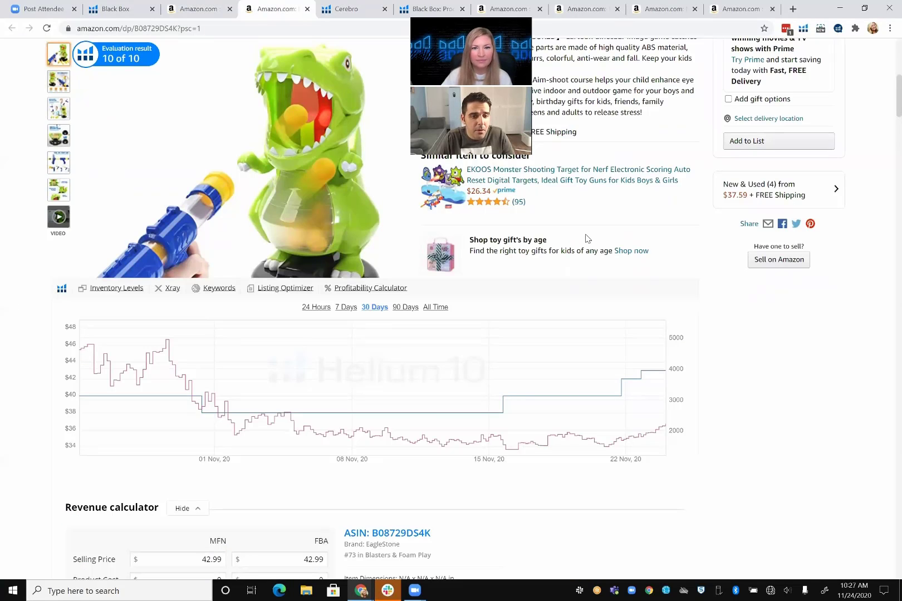
scroll(584, 227, "up", 2)
scroll(584, 227, "down", 9)
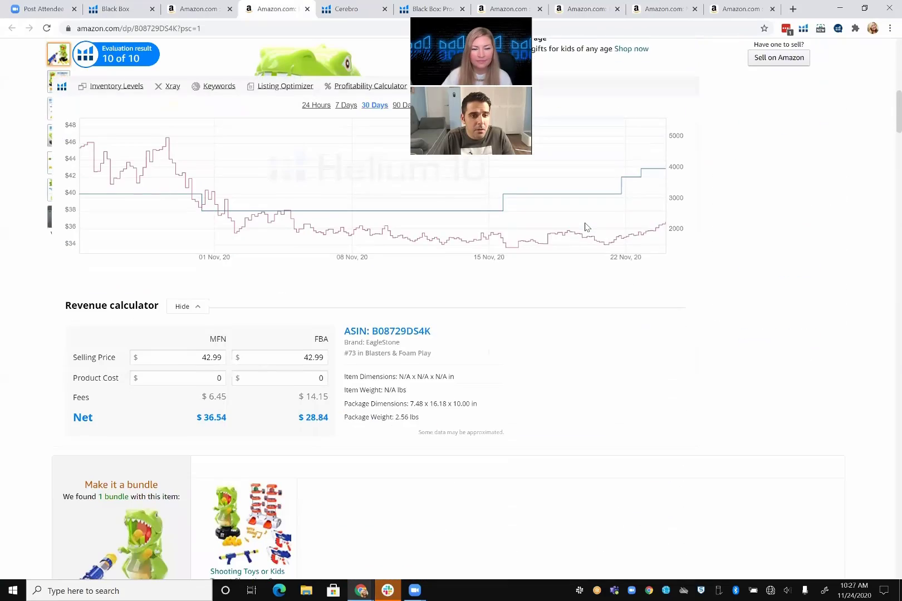
scroll(584, 227, "down", 5)
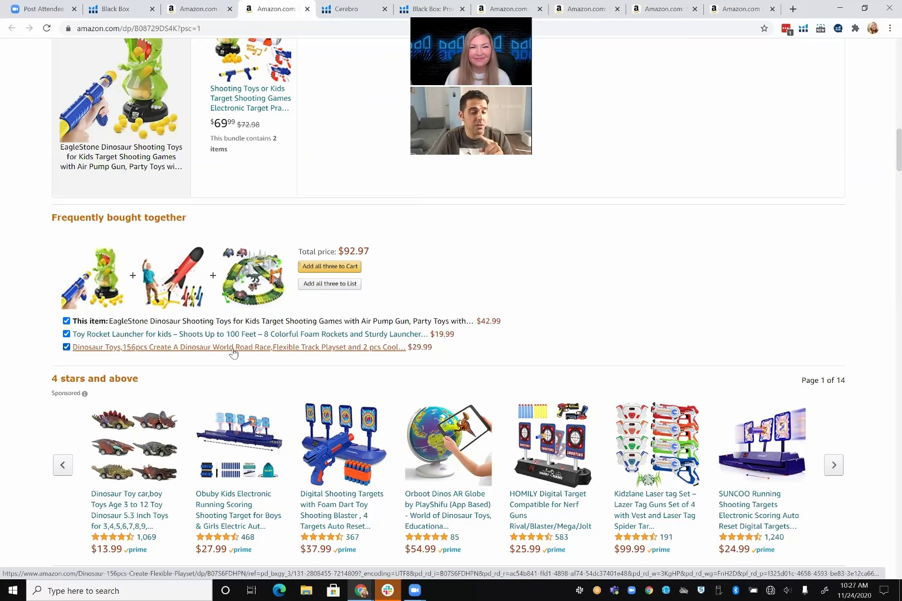
- Reopen Cerebro's full Frequently Bought Together list for the EagleStone toy and examine each product's price, sales, revenue, BSR, reviews and sales trend
left_click(346, 10)
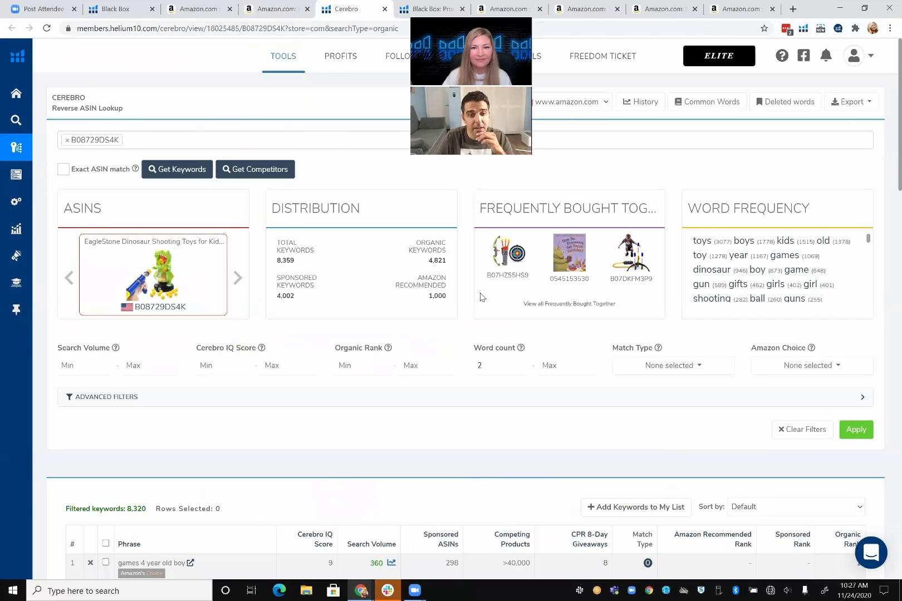
left_click(569, 305)
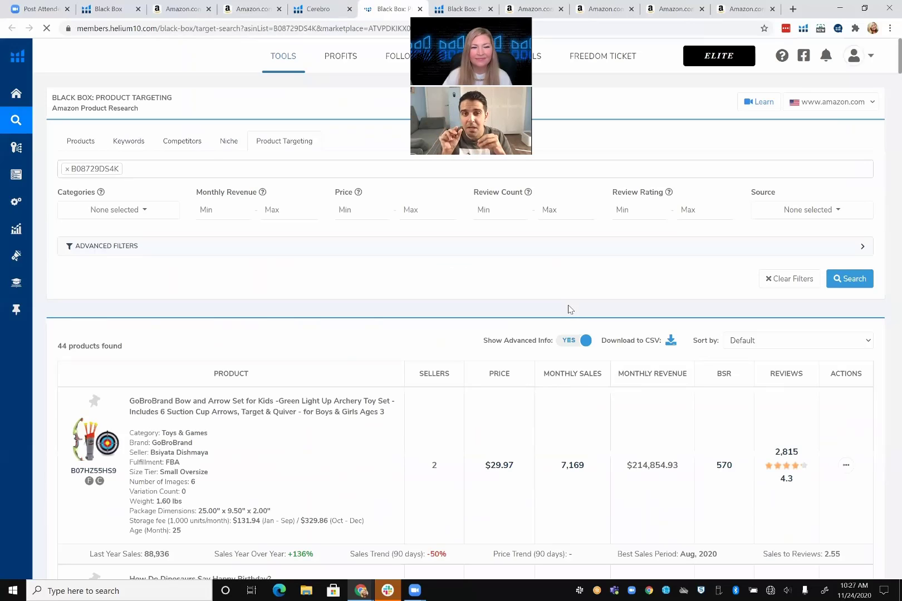
scroll(569, 309, "down", 1)
scroll(568, 309, "down", 2)
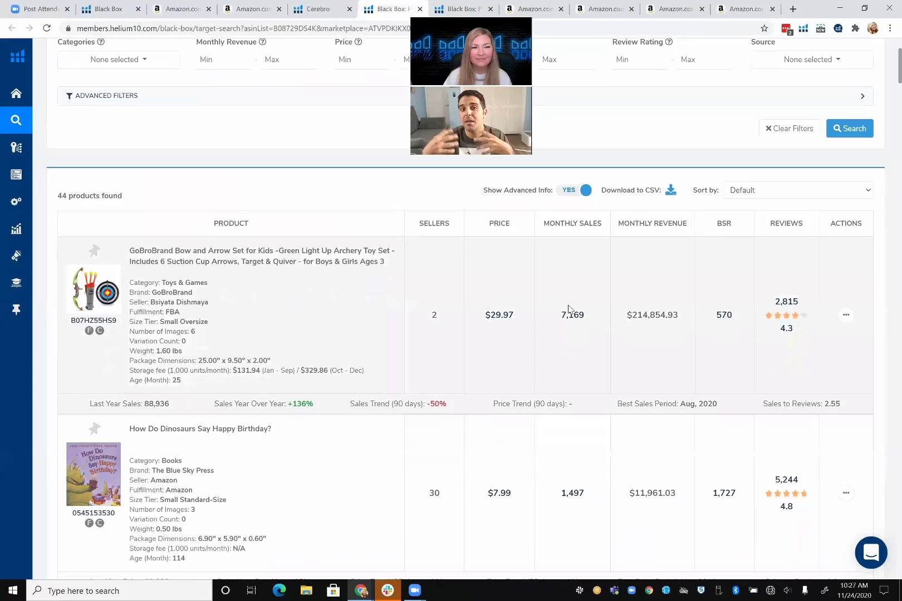
scroll(568, 309, "down", 1)
scroll(568, 309, "down", 1)
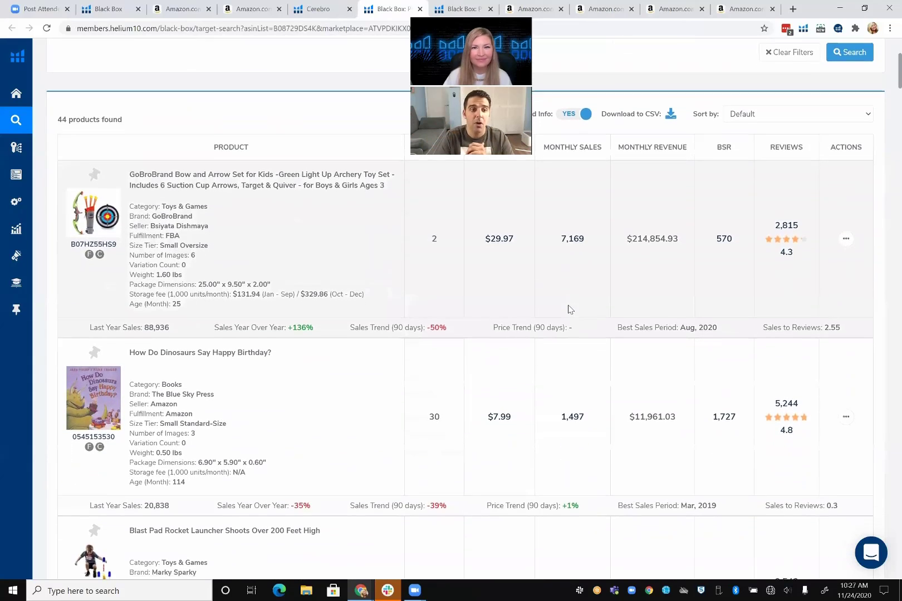
scroll(568, 309, "down", 1)
scroll(568, 309, "down", 1)
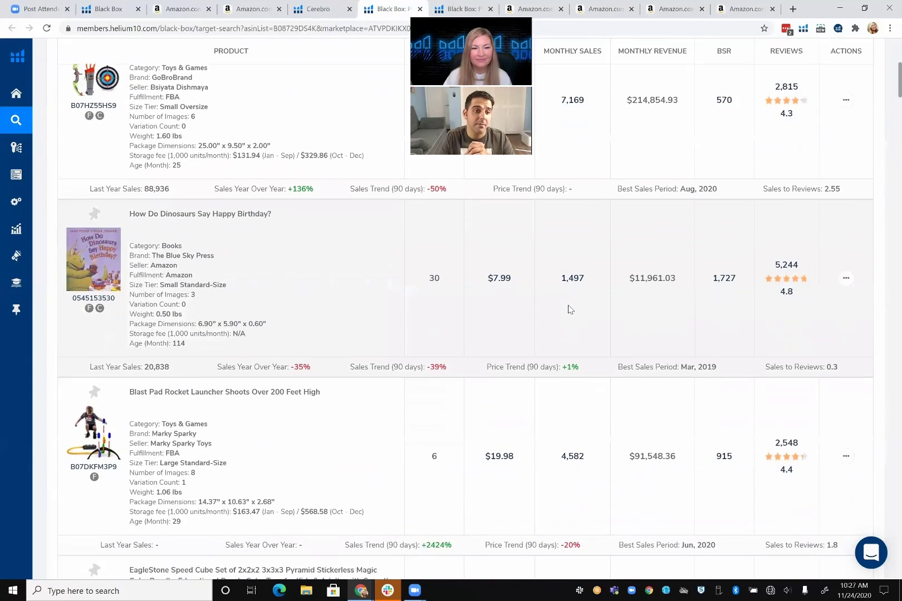
scroll(569, 309, "down", 2)
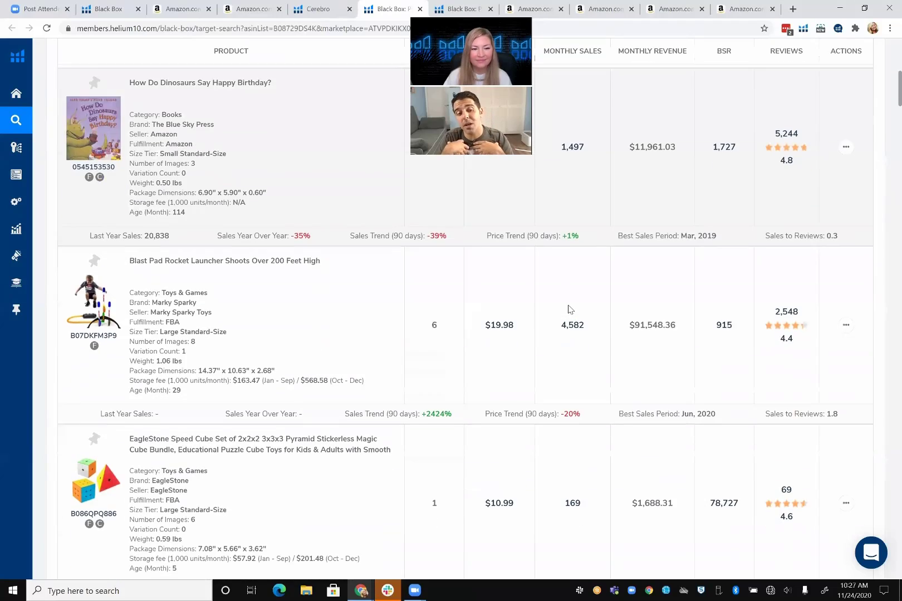
scroll(569, 309, "down", 2)
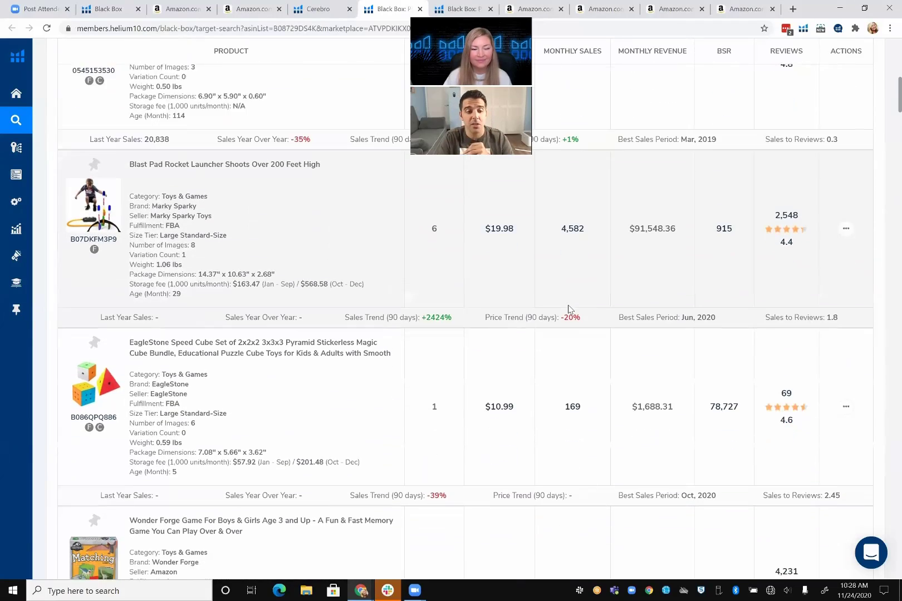
scroll(569, 309, "down", 1)
scroll(568, 309, "down", 1)
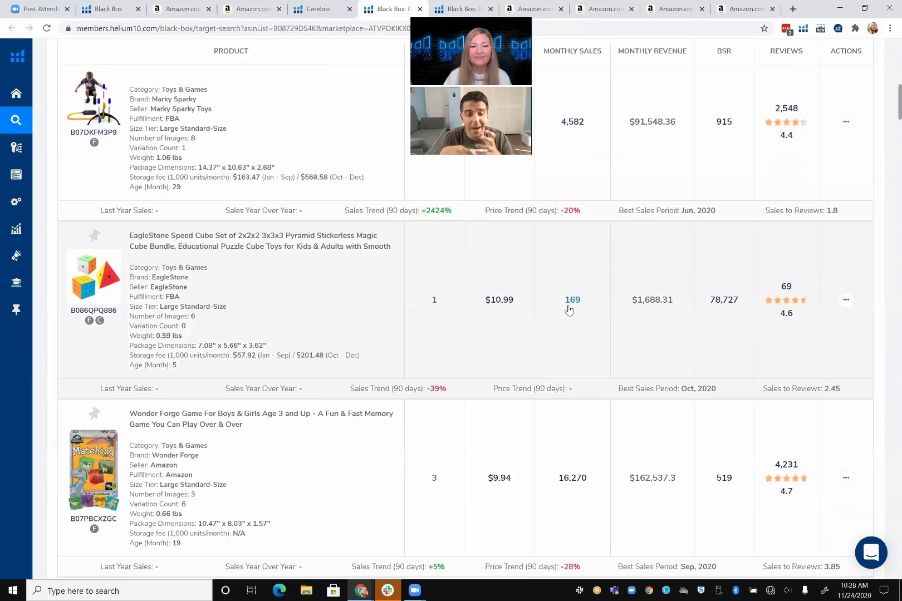
scroll(568, 309, "down", 1)
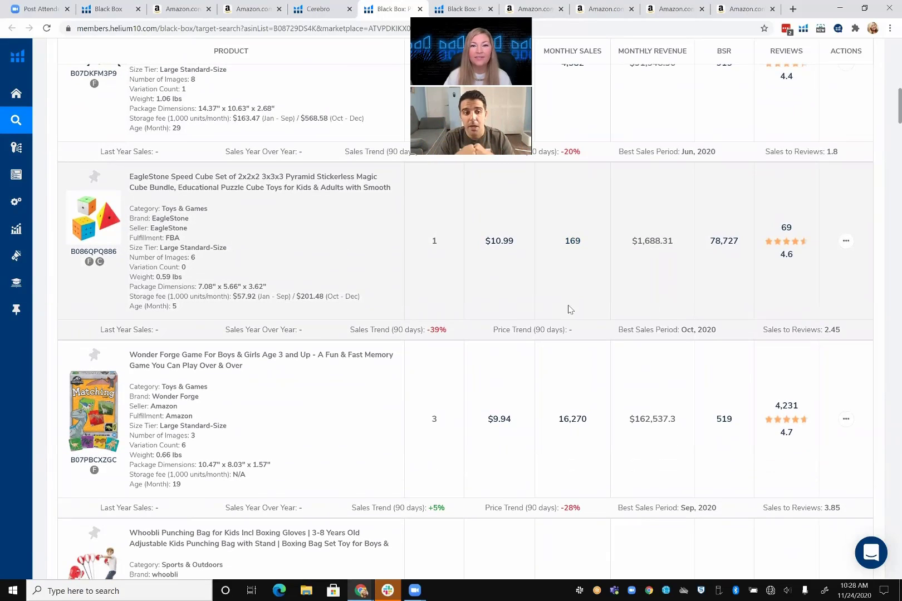
scroll(568, 309, "down", 2)
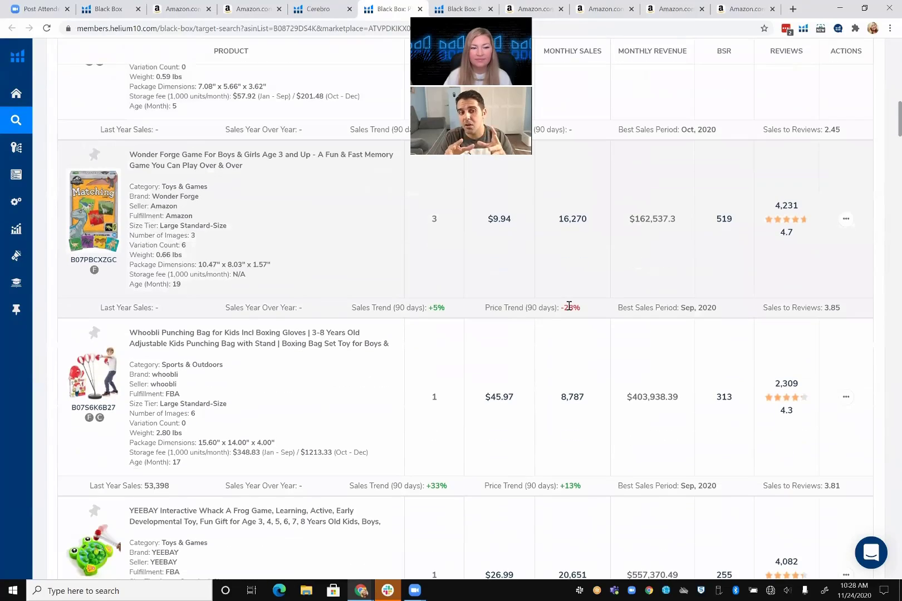
scroll(569, 305, "down", 1)
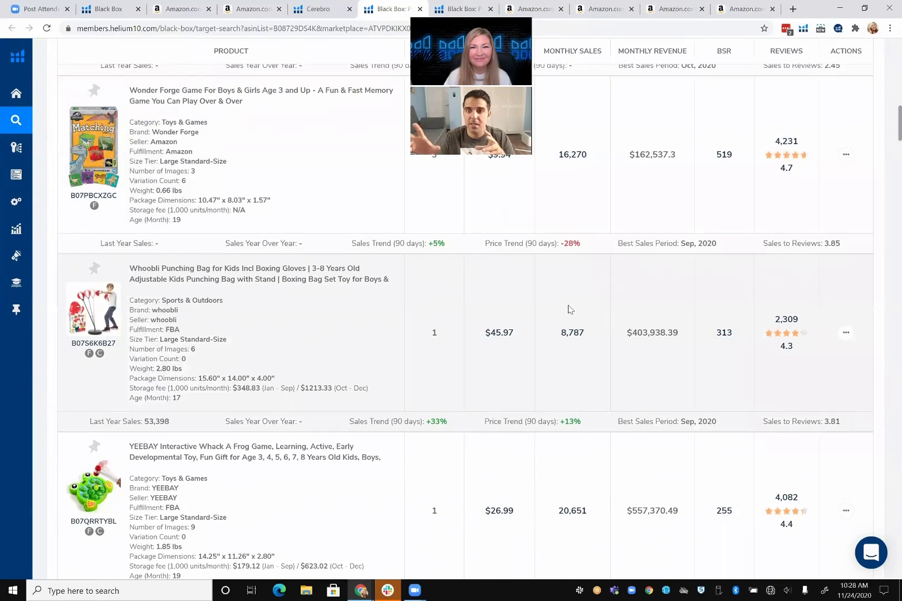
scroll(569, 309, "down", 1)
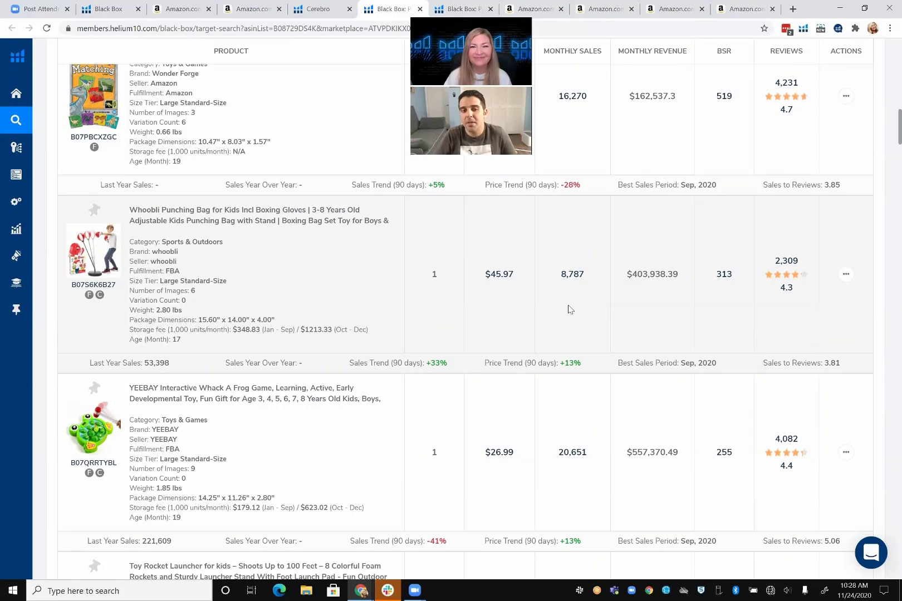
scroll(568, 310, "down", 5)
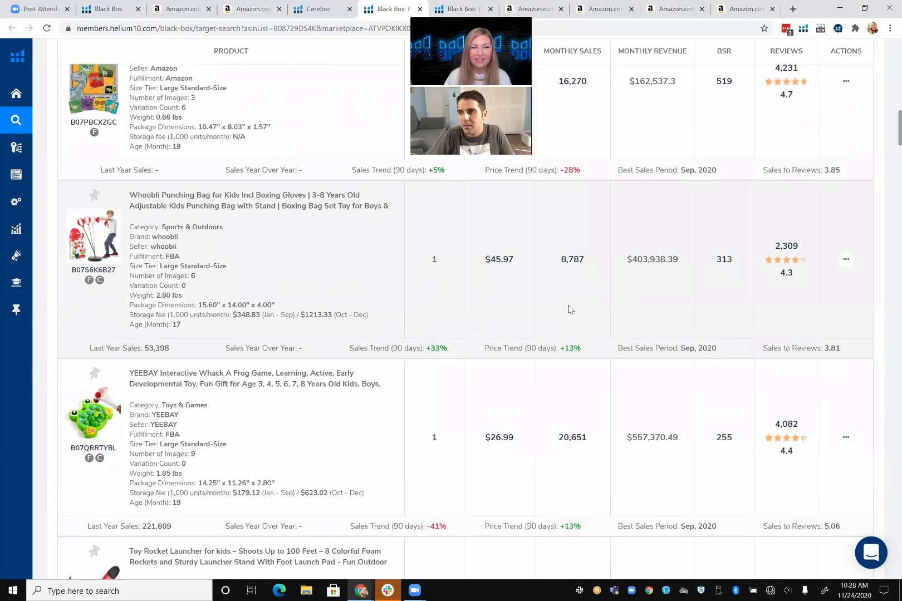
- Examine further products in the EagleStone toy's Frequently Bought Together list, comparing price, monthly sales, revenue, BSR, reviews, age and sales trend
scroll(568, 309, "down", 6)
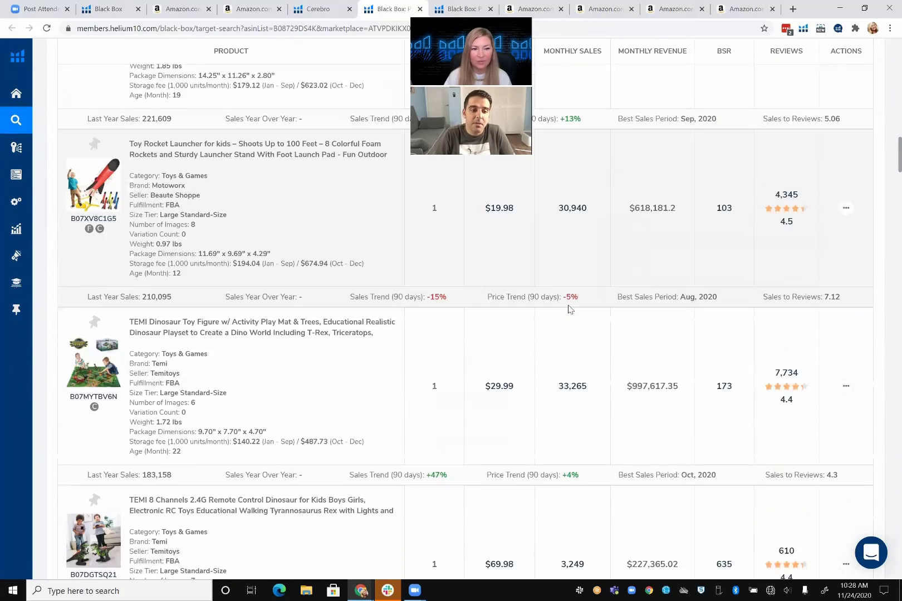
scroll(568, 310, "down", 5)
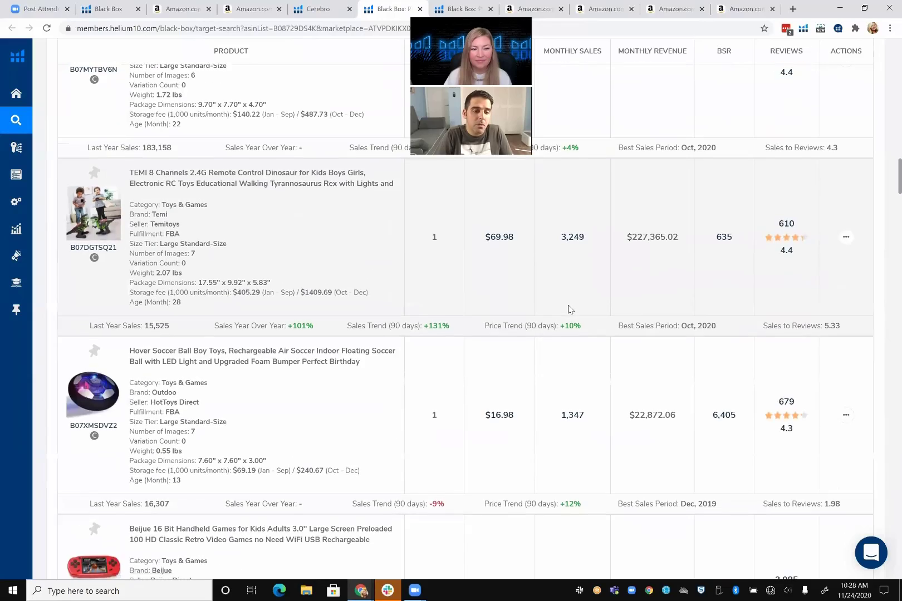
scroll(569, 309, "down", 7)
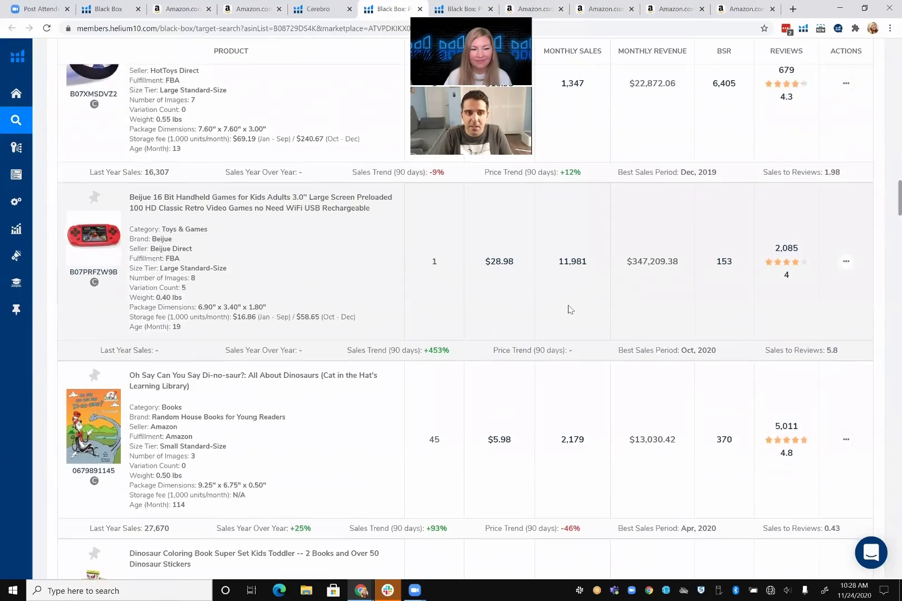
scroll(568, 309, "down", 4)
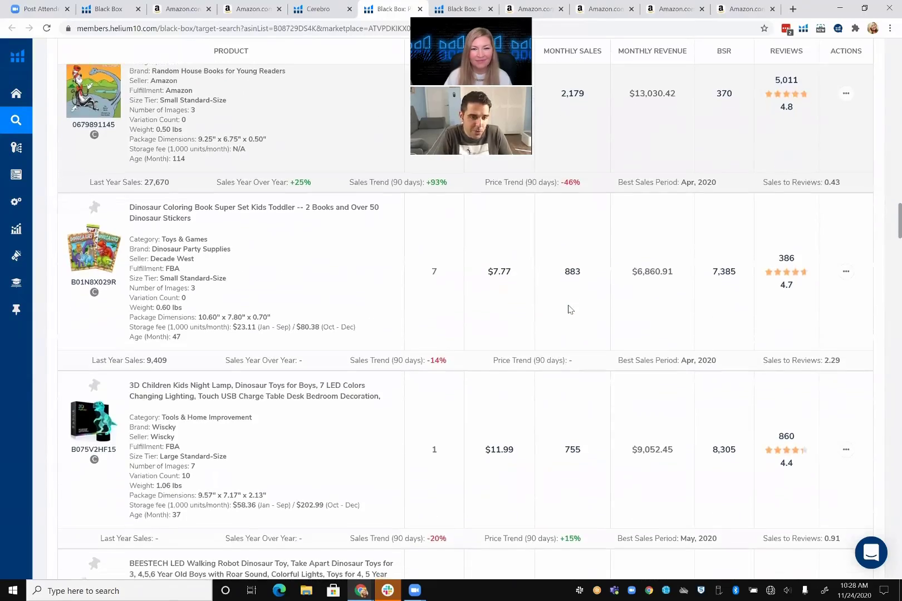
scroll(568, 309, "down", 2)
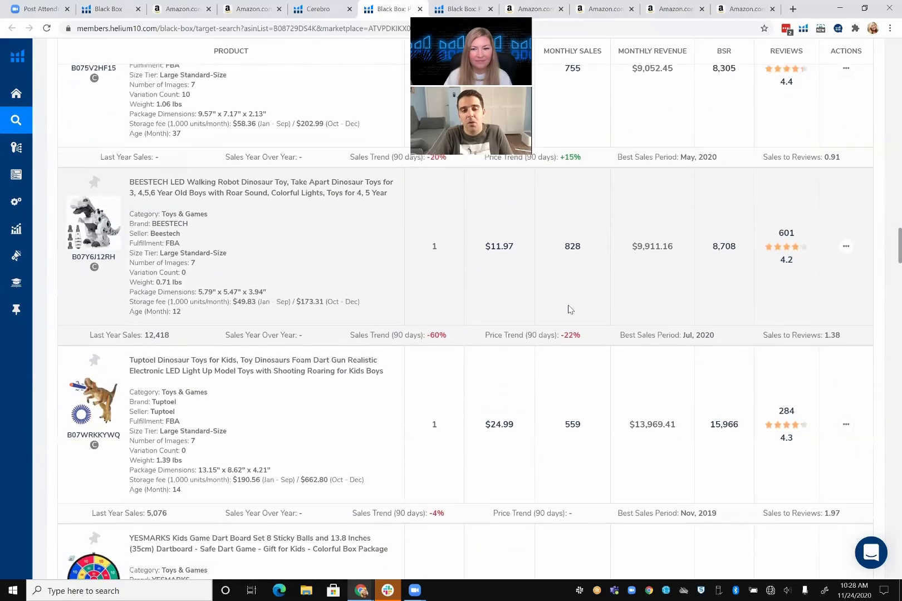
scroll(569, 309, "down", 1)
scroll(568, 309, "down", 1)
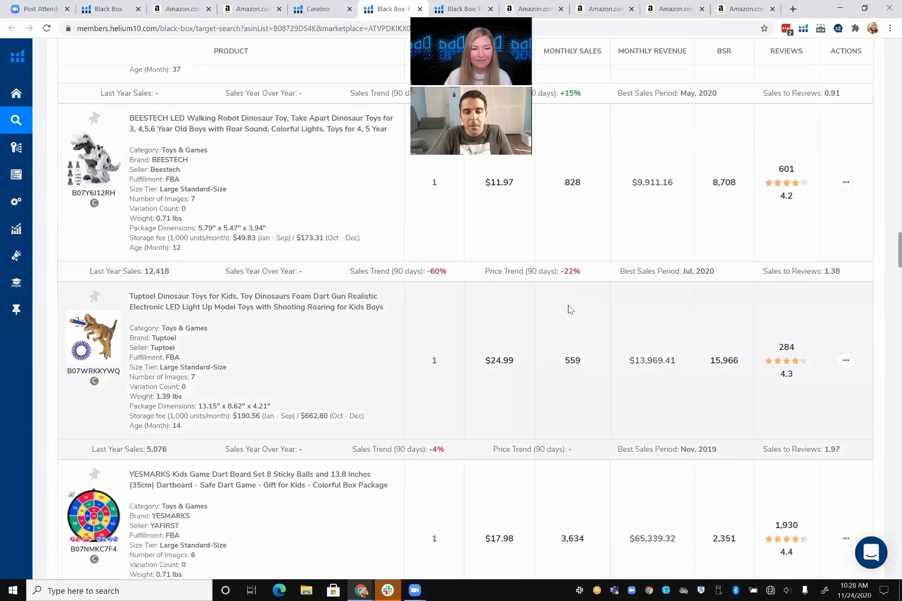
scroll(568, 309, "down", 3)
scroll(569, 309, "down", 1)
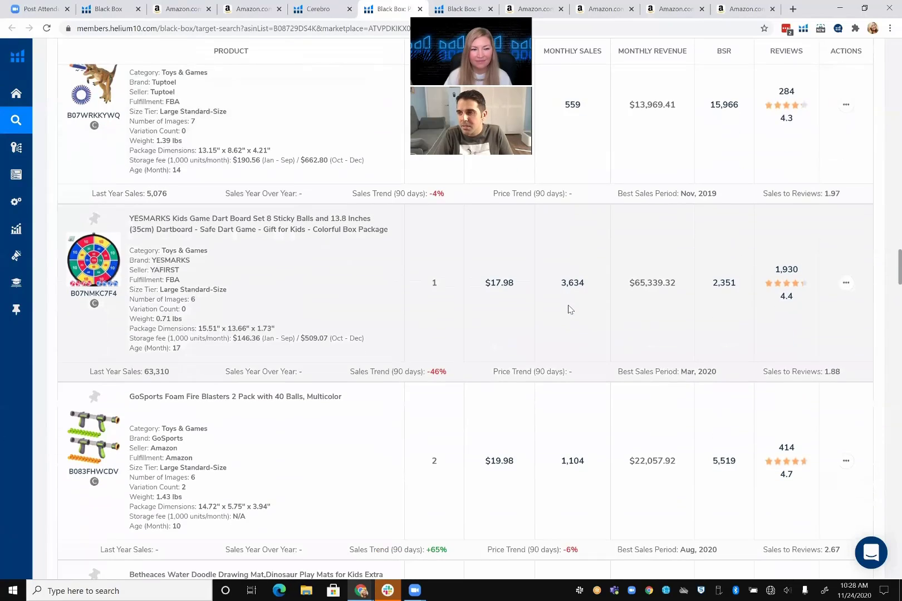
scroll(569, 310, "down", 1)
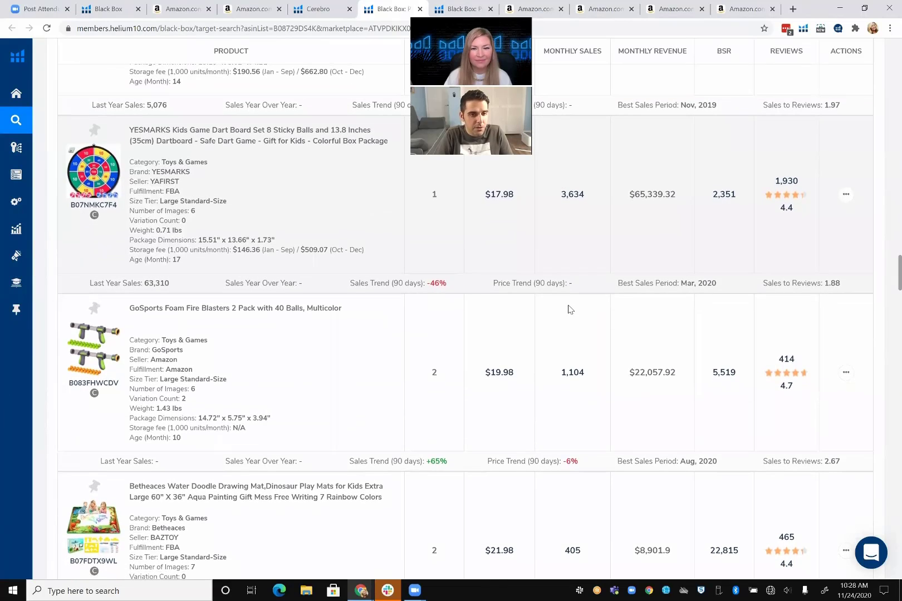
scroll(568, 310, "down", 1)
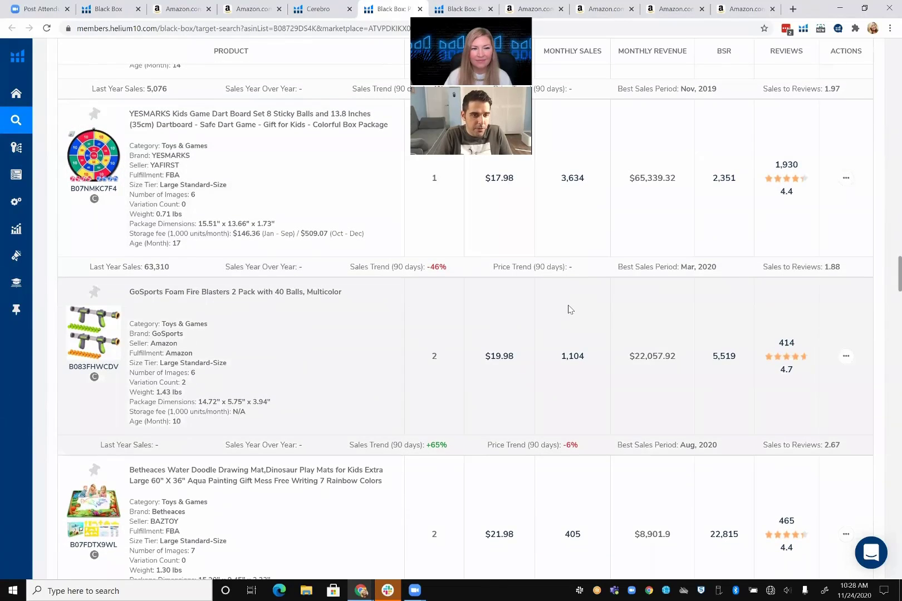
scroll(568, 309, "down", 3)
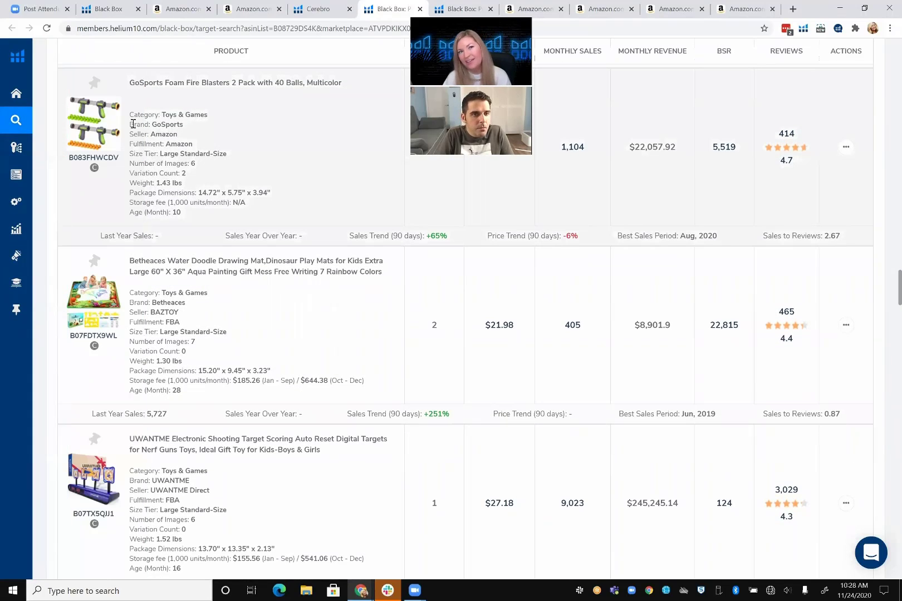
- Return to the EagleStone Amazon listing and view its gallery images one by one, from the main photo to the sound and tail-button features
left_click(244, 13)
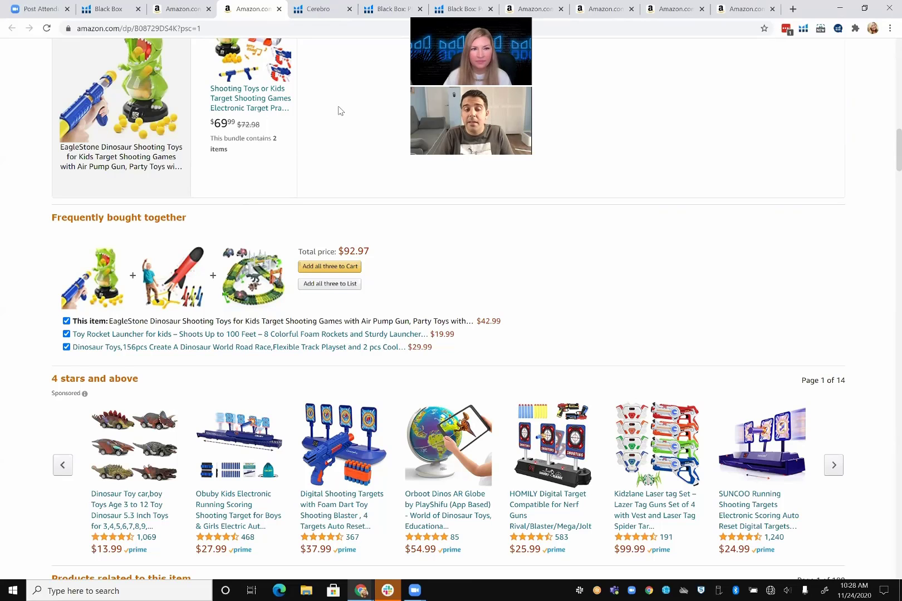
scroll(340, 110, "up", 15)
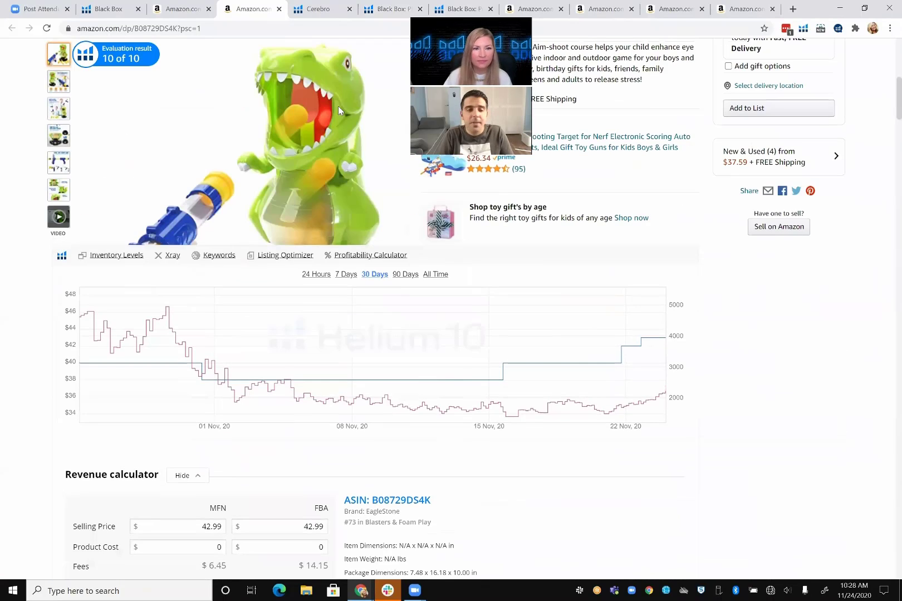
scroll(338, 110, "up", 8)
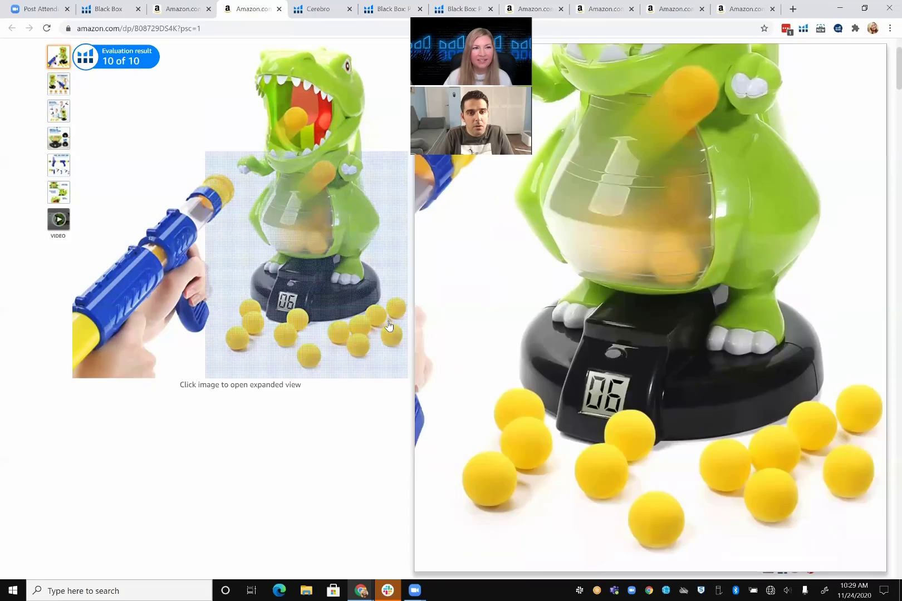
mouse_move(58, 88)
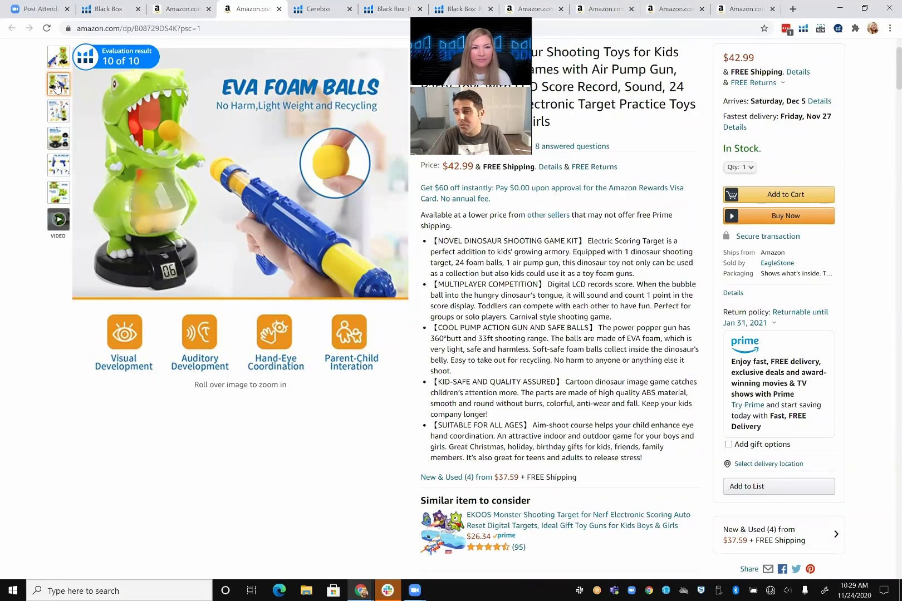
mouse_move(55, 117)
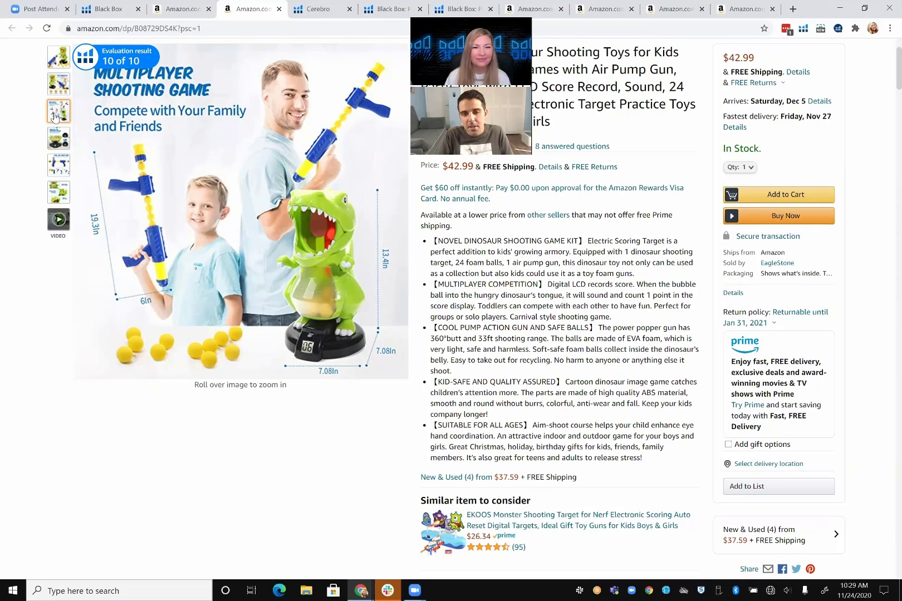
mouse_move(55, 140)
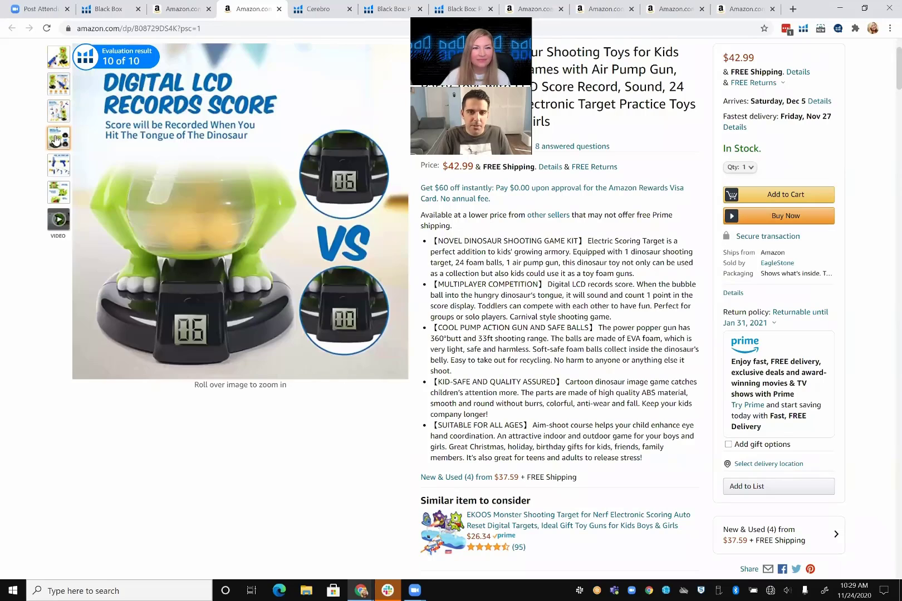
mouse_move(55, 163)
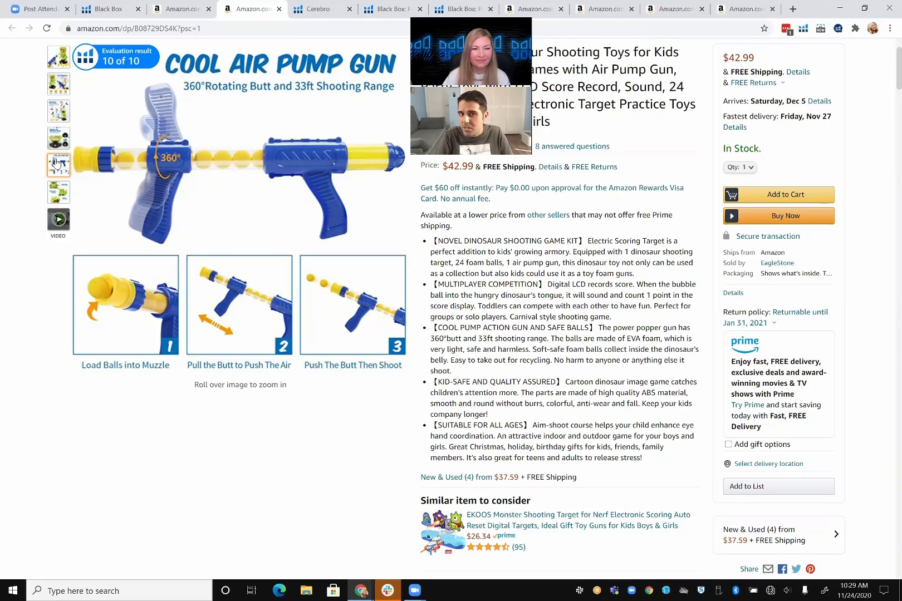
mouse_move(54, 192)
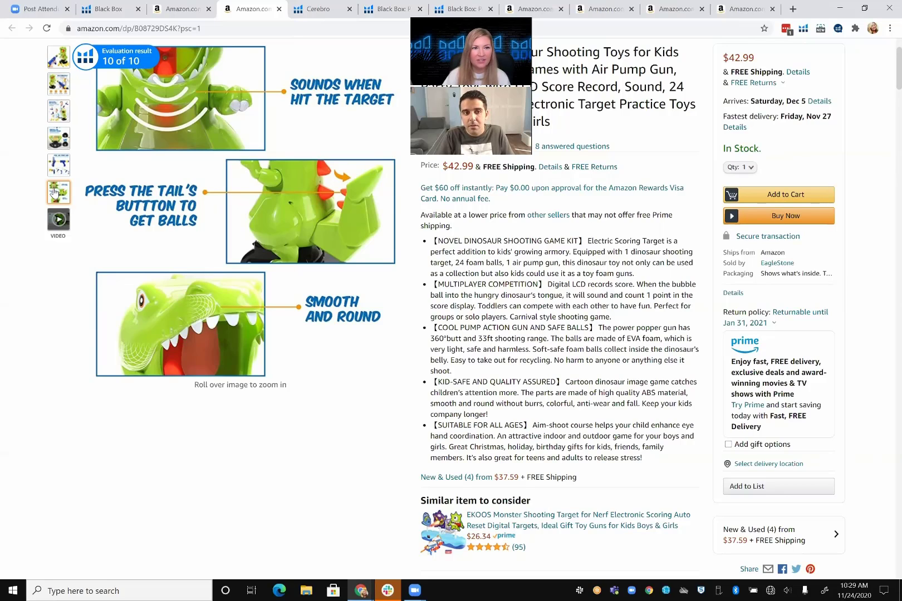
mouse_move(56, 60)
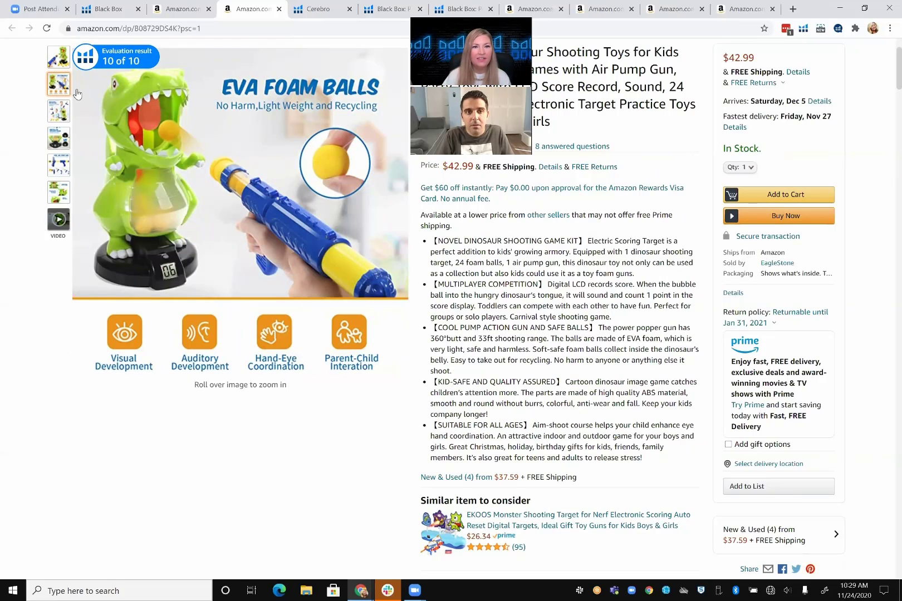
- Review the multiplayer, LCD score, air pump gun and sound feature images again, and bring up the listing's product video
mouse_move(128, 320)
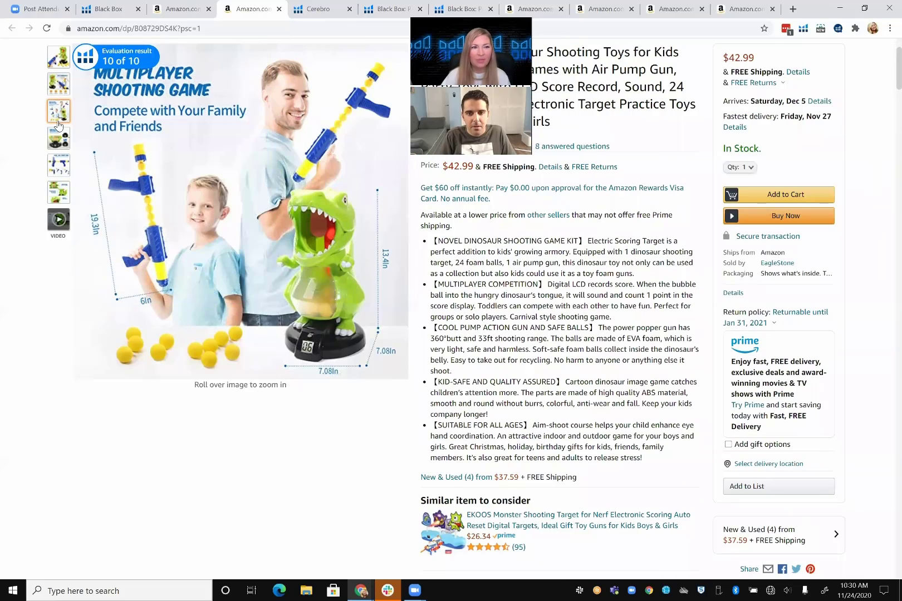
mouse_move(55, 142)
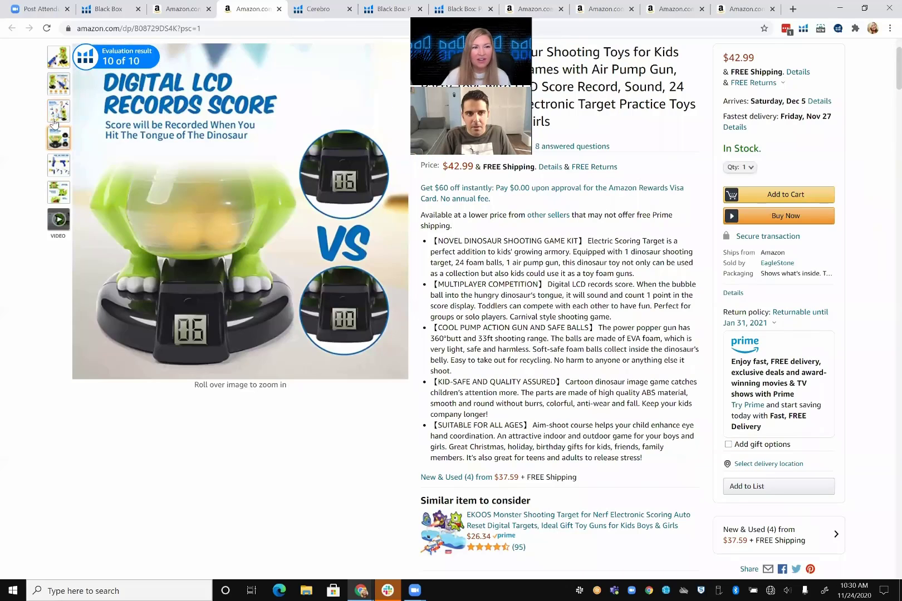
mouse_move(55, 115)
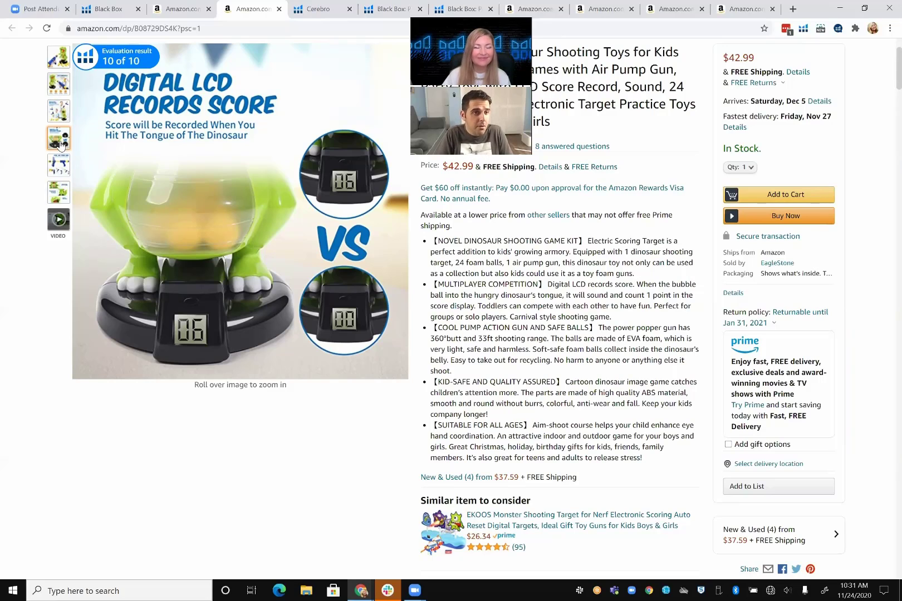
mouse_move(59, 164)
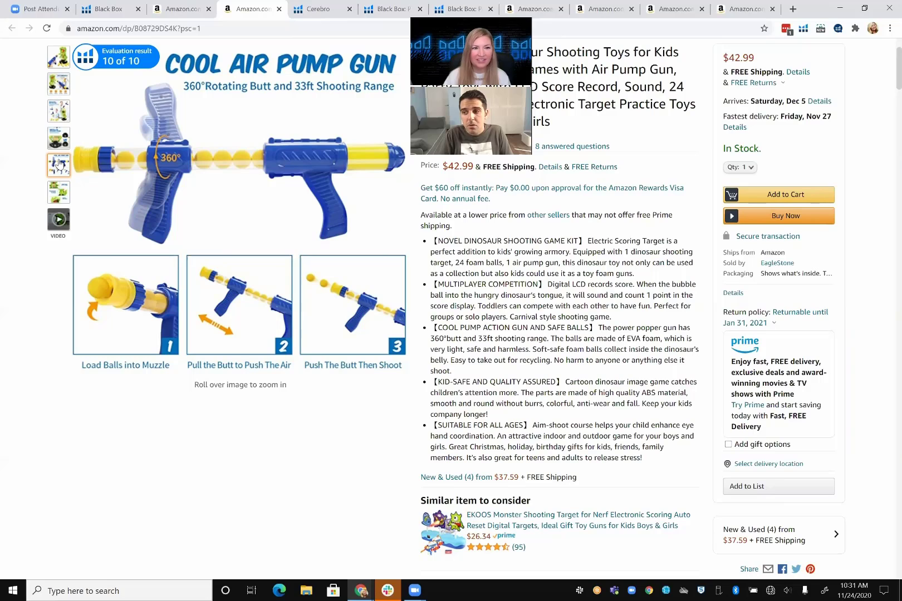
mouse_move(57, 190)
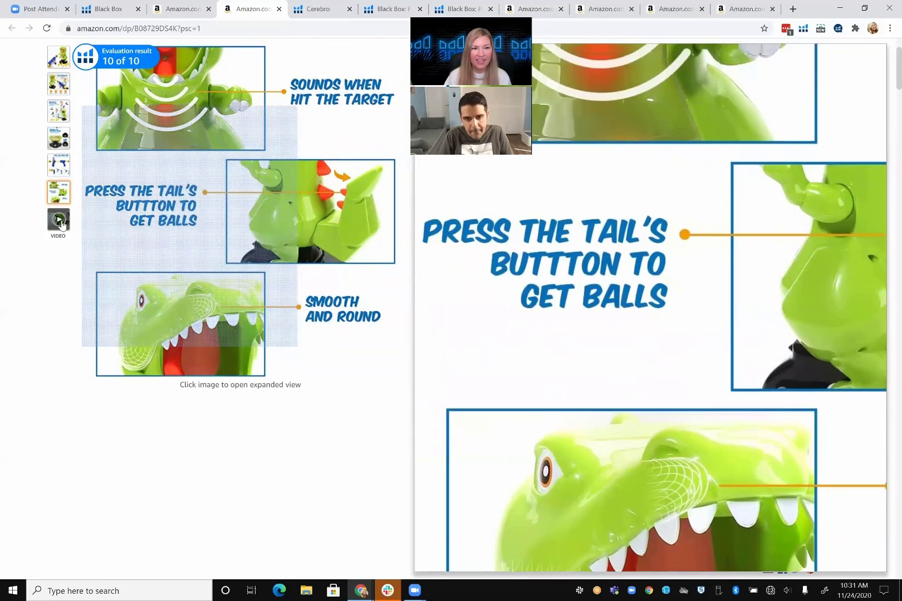
mouse_move(62, 224)
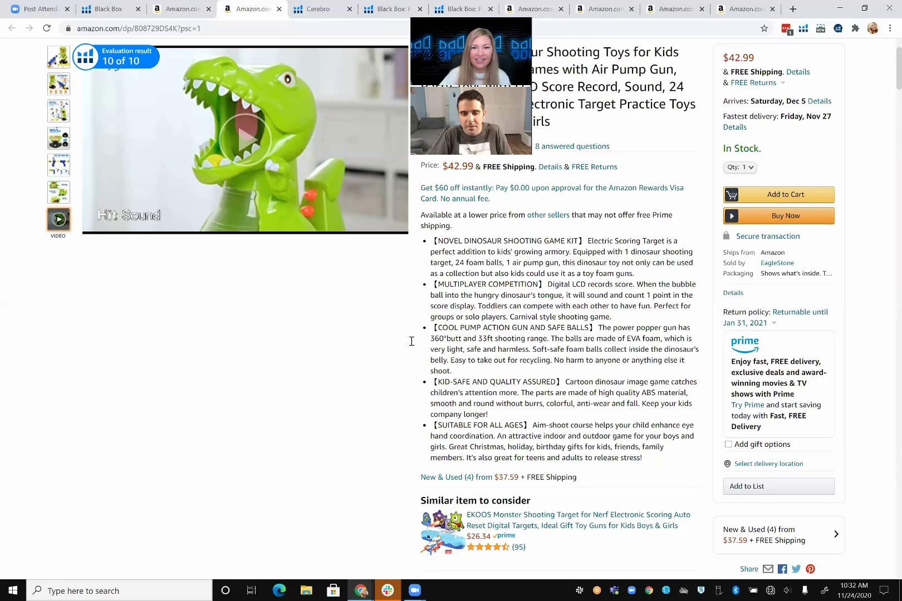
- Examine the EagleStone listing's Product Description, including the lifestyle images and the Power Popper Gun, LCD Record Scores and Package Includes sections
scroll(539, 290, "down", 1)
scroll(539, 290, "down", 20)
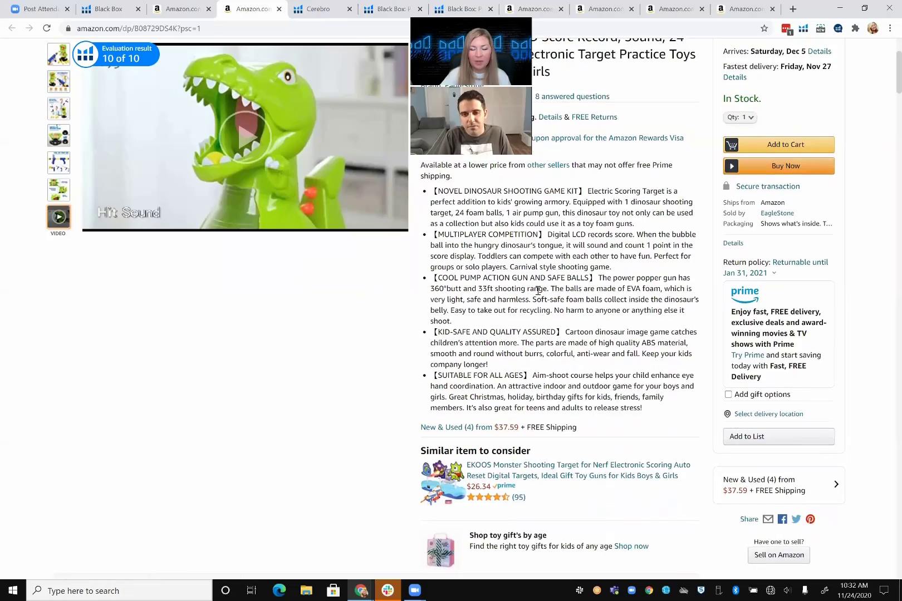
scroll(538, 294, "down", 12)
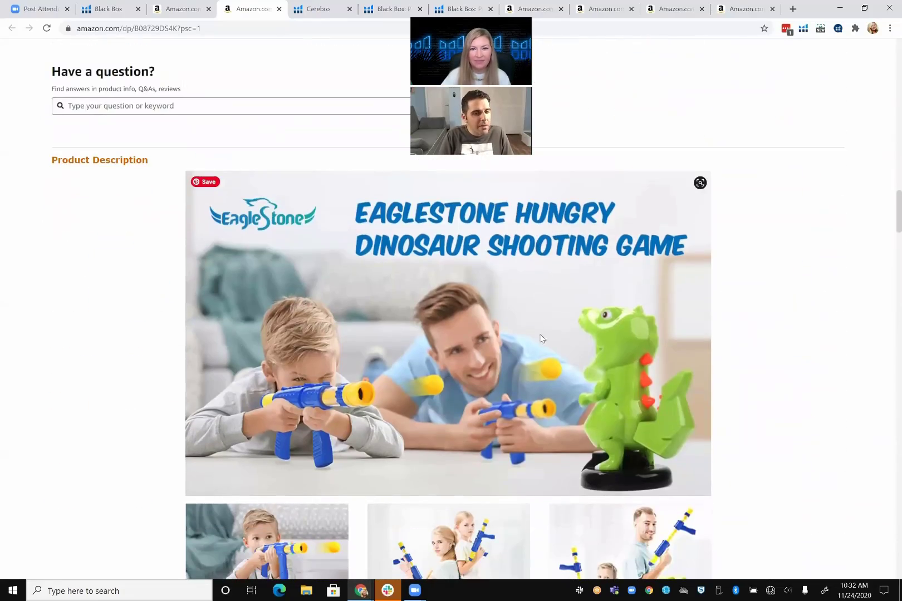
scroll(584, 336, "down", 1)
scroll(584, 334, "down", 3)
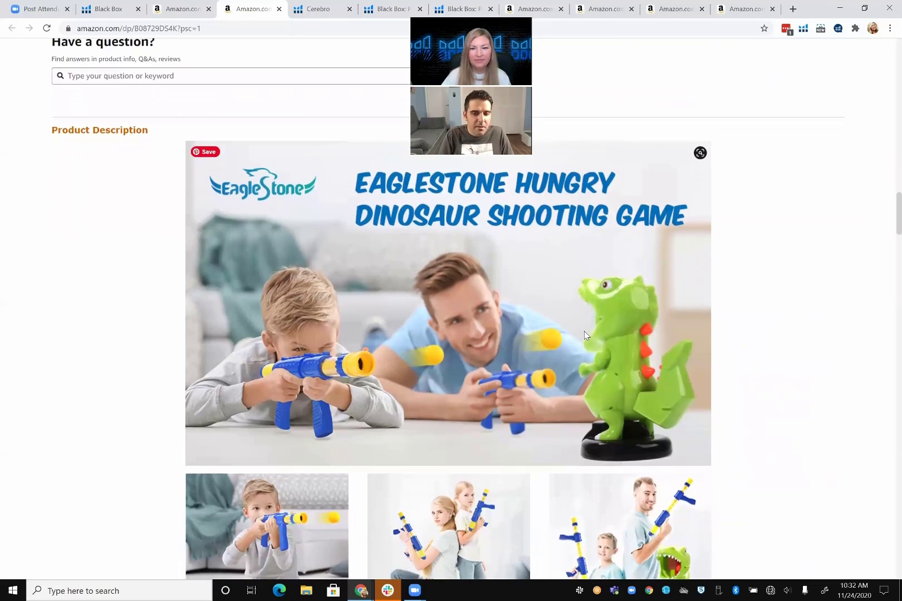
scroll(584, 334, "down", 3)
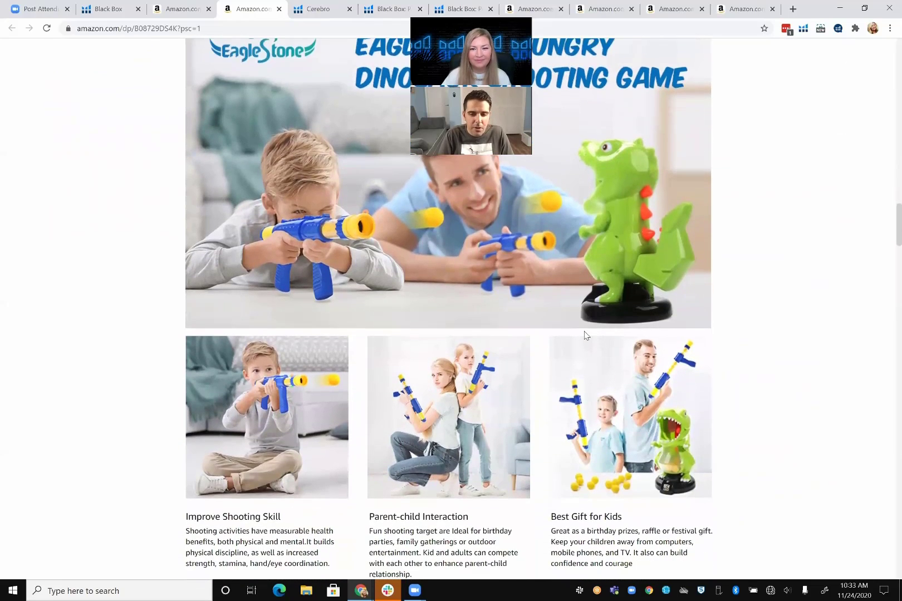
scroll(584, 334, "down", 5)
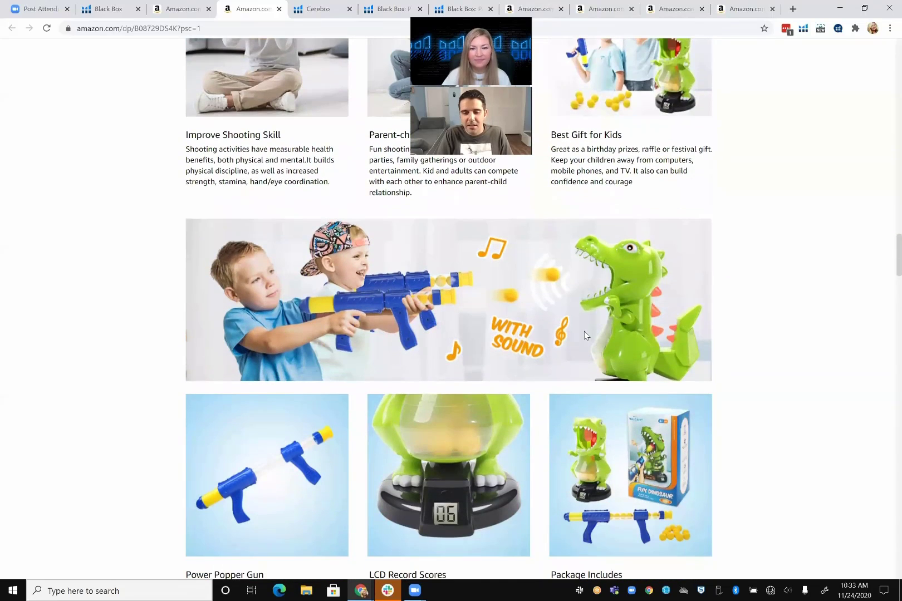
scroll(583, 334, "down", 1)
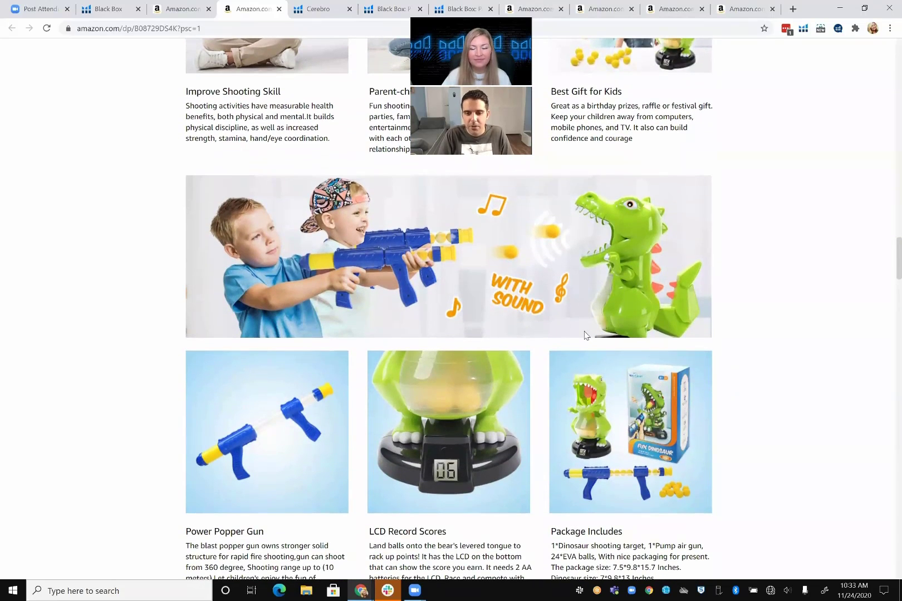
scroll(584, 334, "down", 2)
scroll(585, 334, "up", 1)
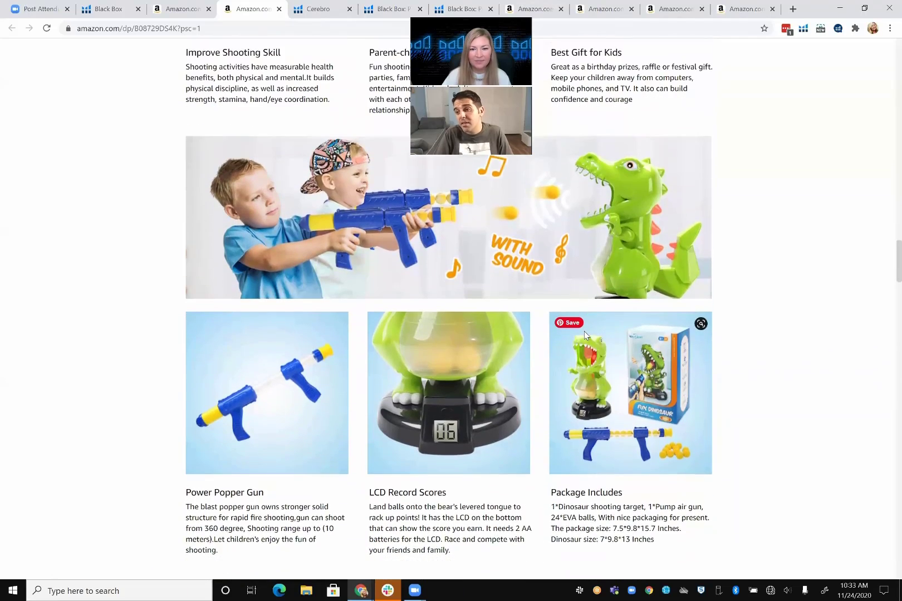
scroll(584, 334, "down", 2)
scroll(584, 334, "down", 2)
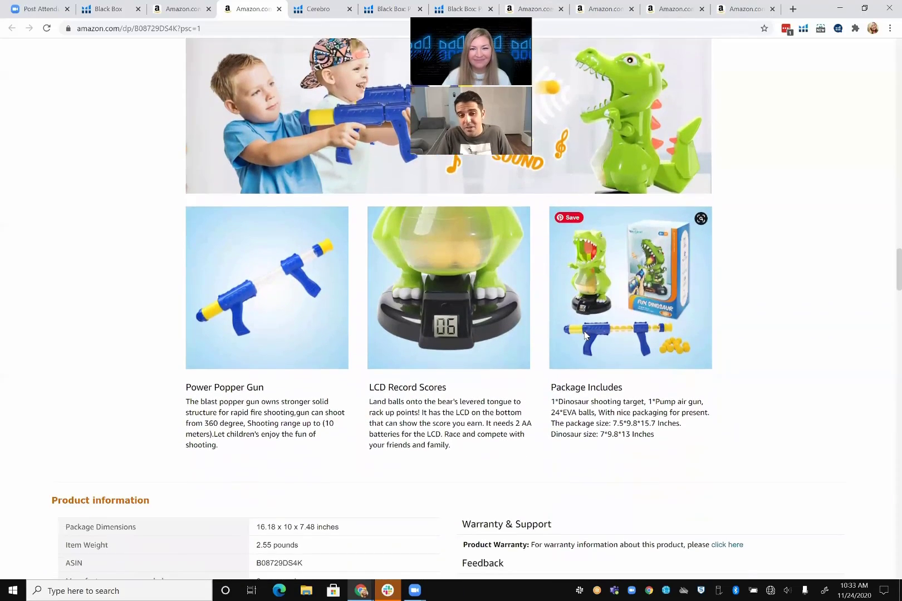
scroll(584, 332, "up", 4)
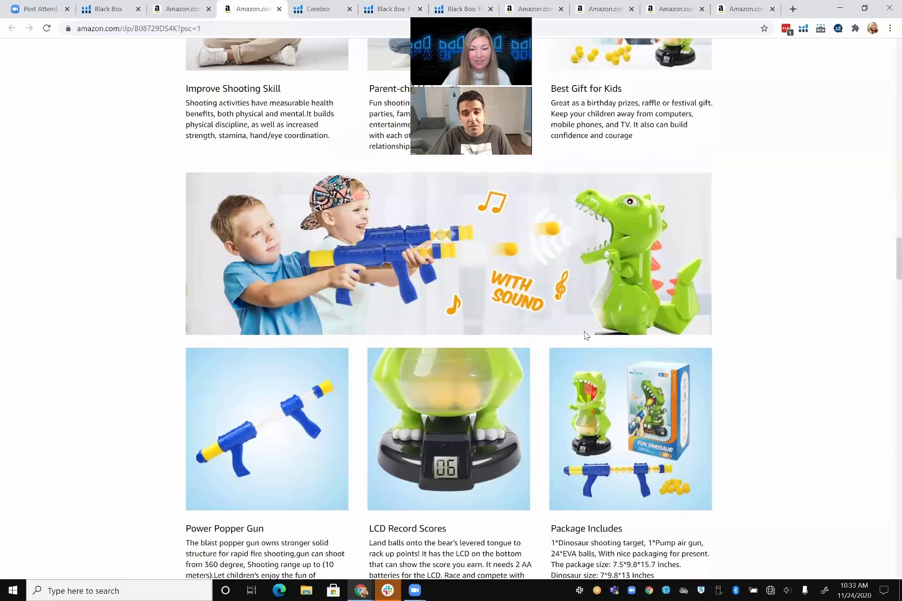
scroll(585, 335, "down", 1)
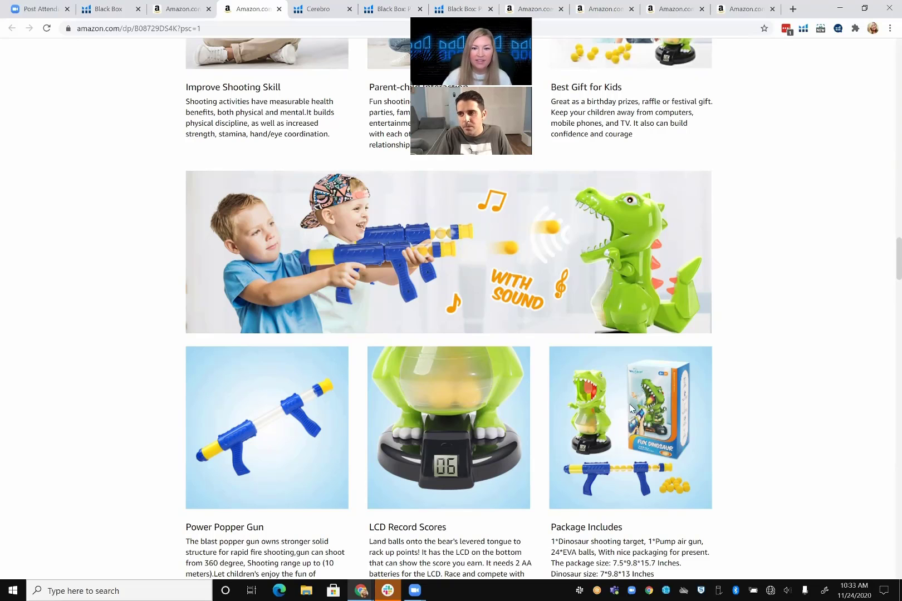
scroll(607, 384, "down", 2)
scroll(607, 384, "up", 3)
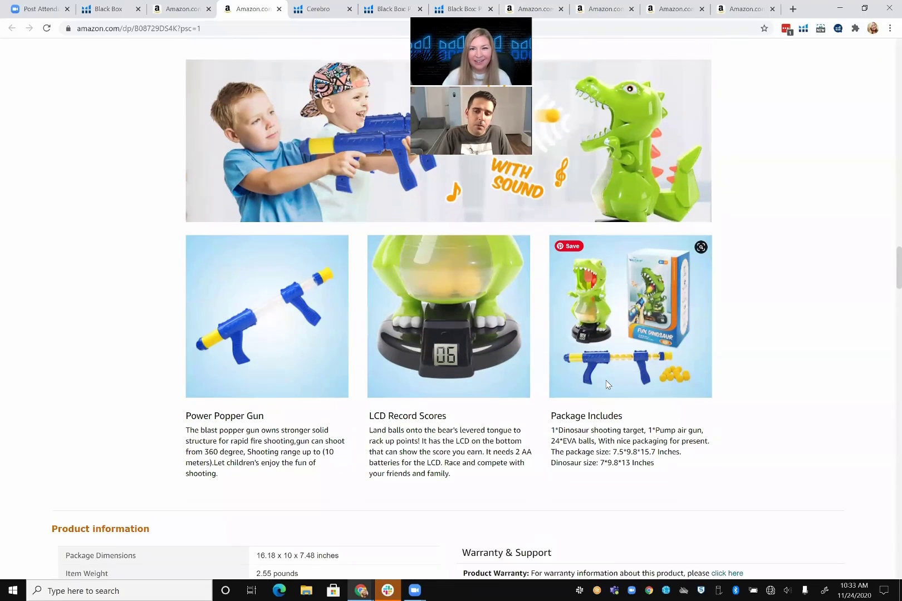
- Return to the EagleStone listing's upper section with the product video, bullet points and Helium 10 price chart
scroll(607, 385, "up", 4)
scroll(607, 384, "up", 7)
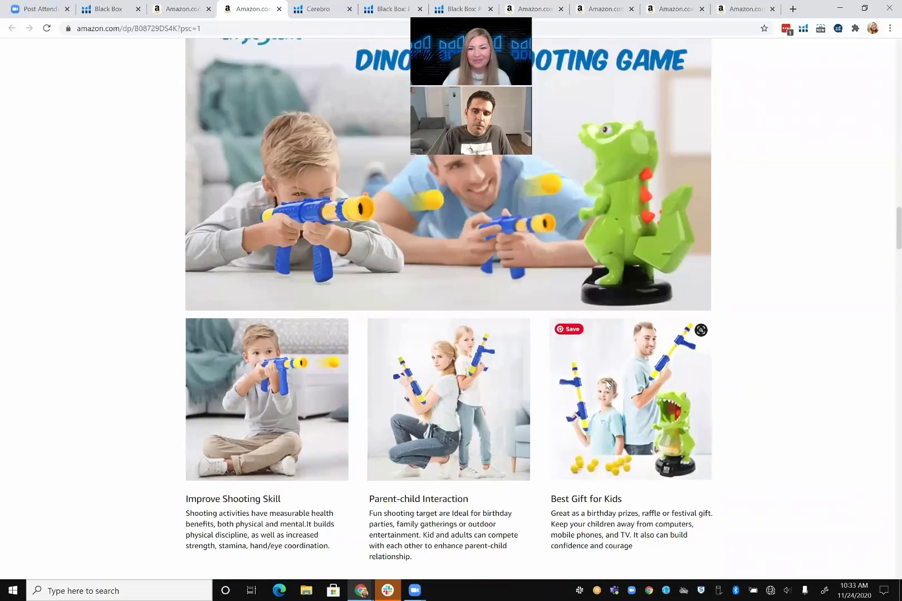
scroll(607, 384, "up", 20)
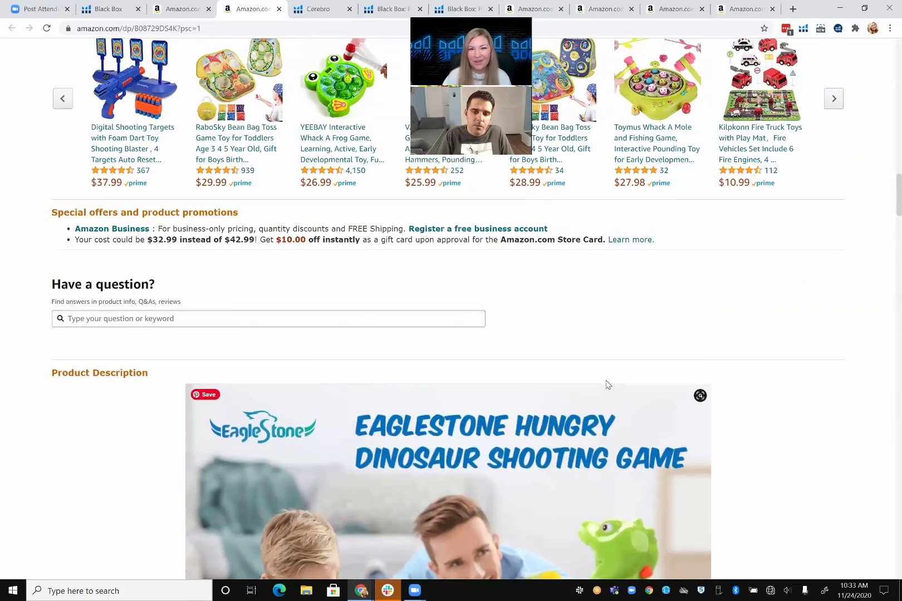
scroll(606, 384, "up", 3)
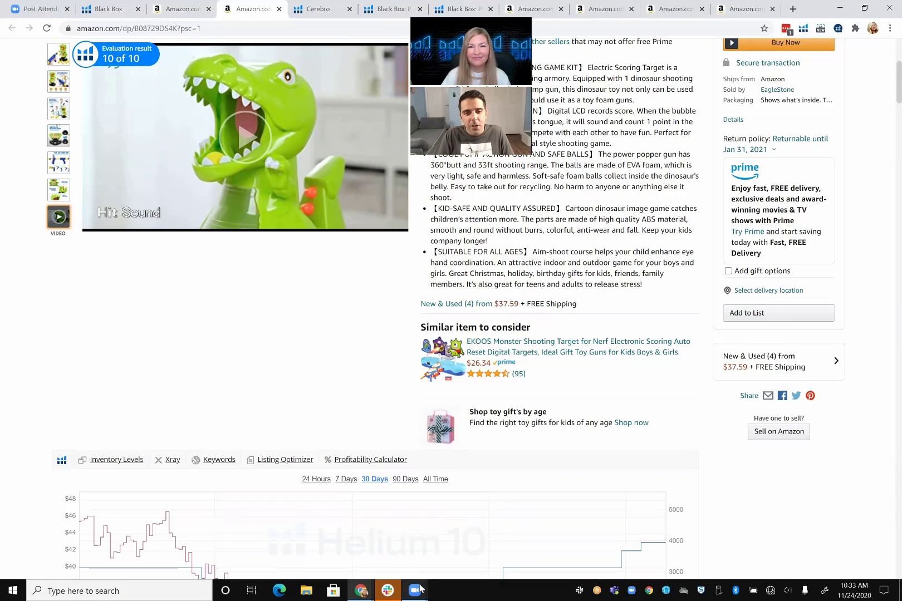
mouse_move(420, 588)
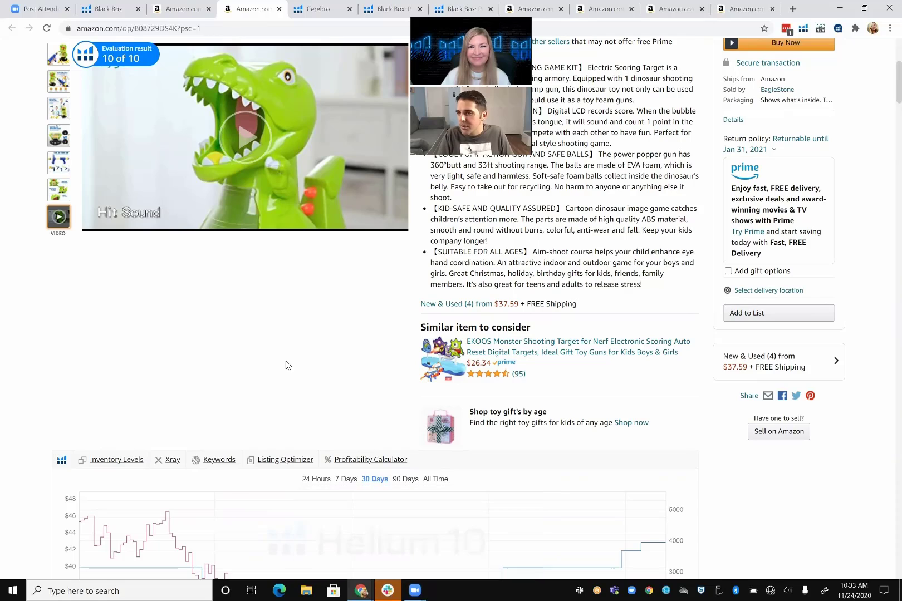